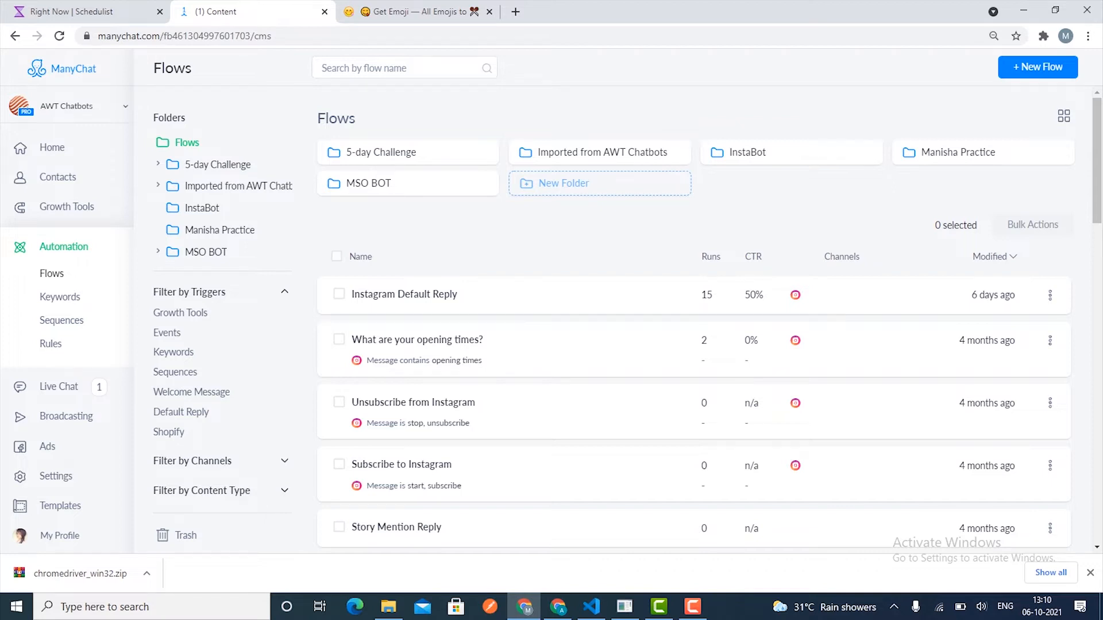
- Create a new flow from scratch in the InstaBot folder and name it "Main menu 1"
click(563, 184)
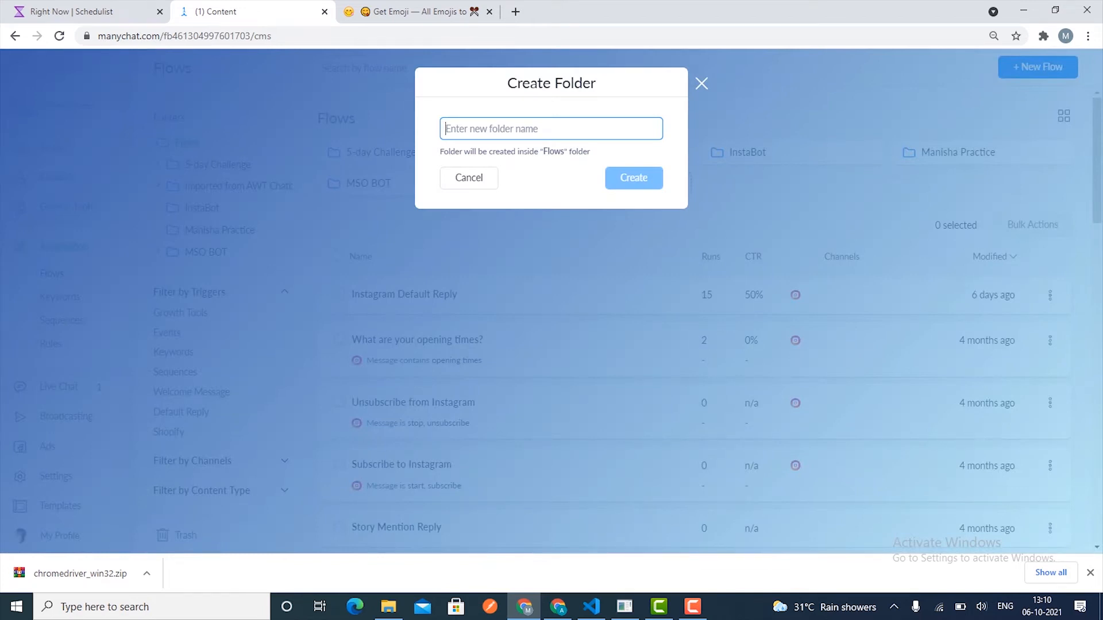
key(Escape)
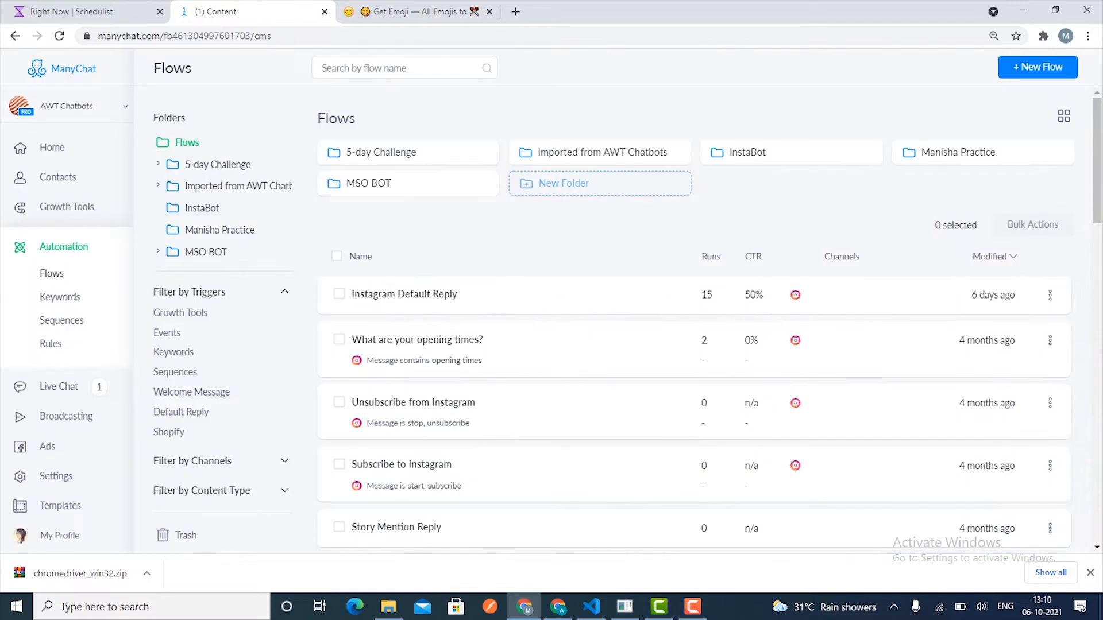
click(873, 153)
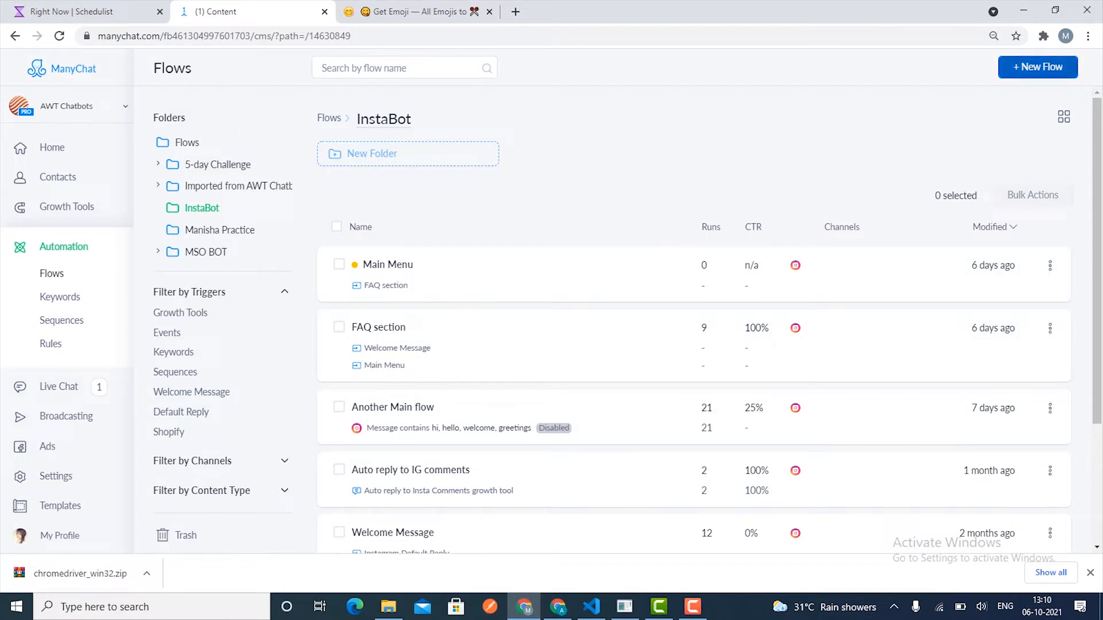
click(1037, 66)
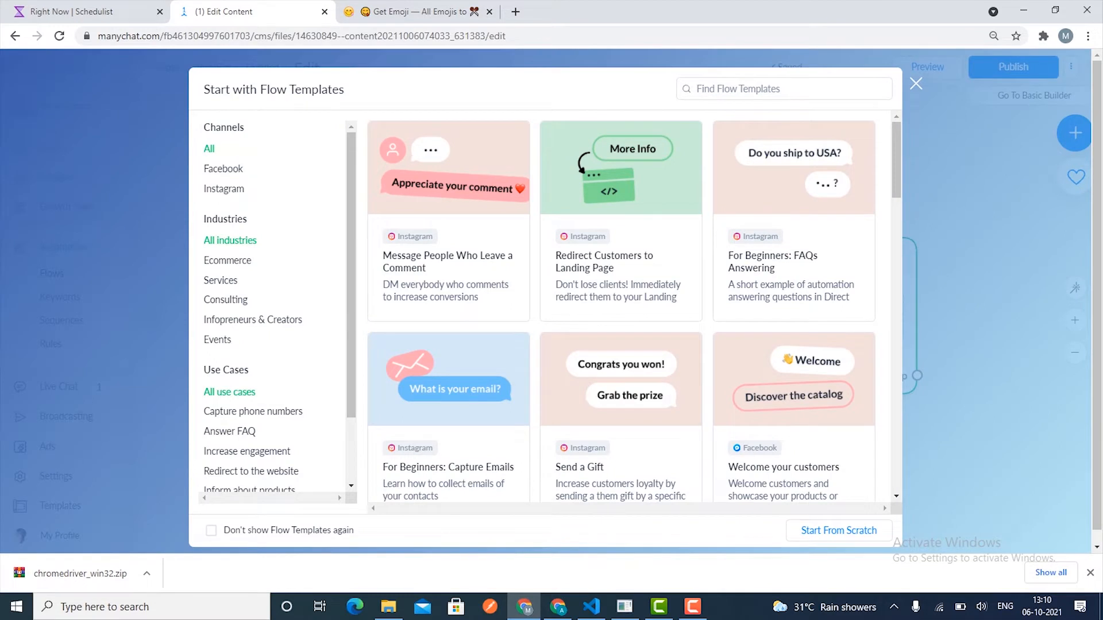
click(838, 531)
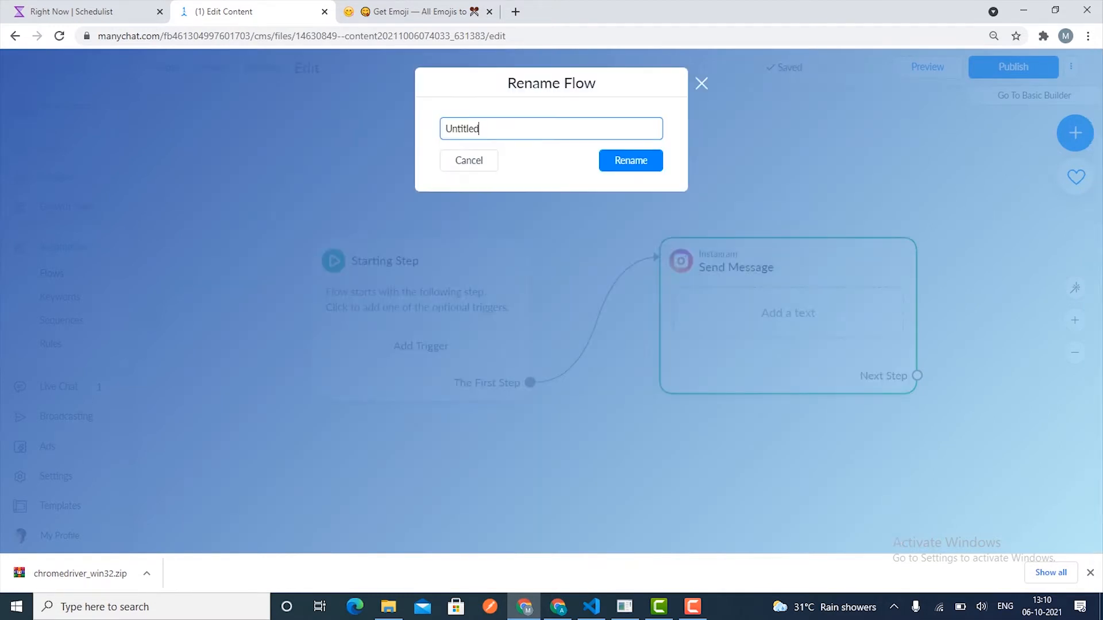
key(ctrl+a)
text(Main menu 1)
key(Return)
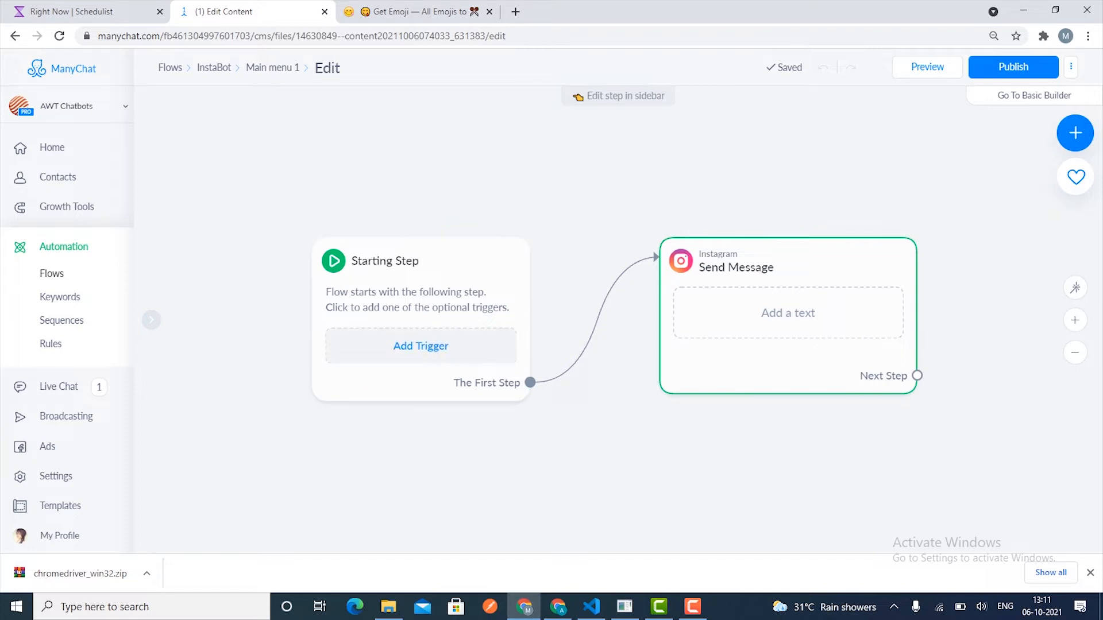
- Add an Instagram Keyword trigger to the starting step with the condition "message contains"
click(420, 345)
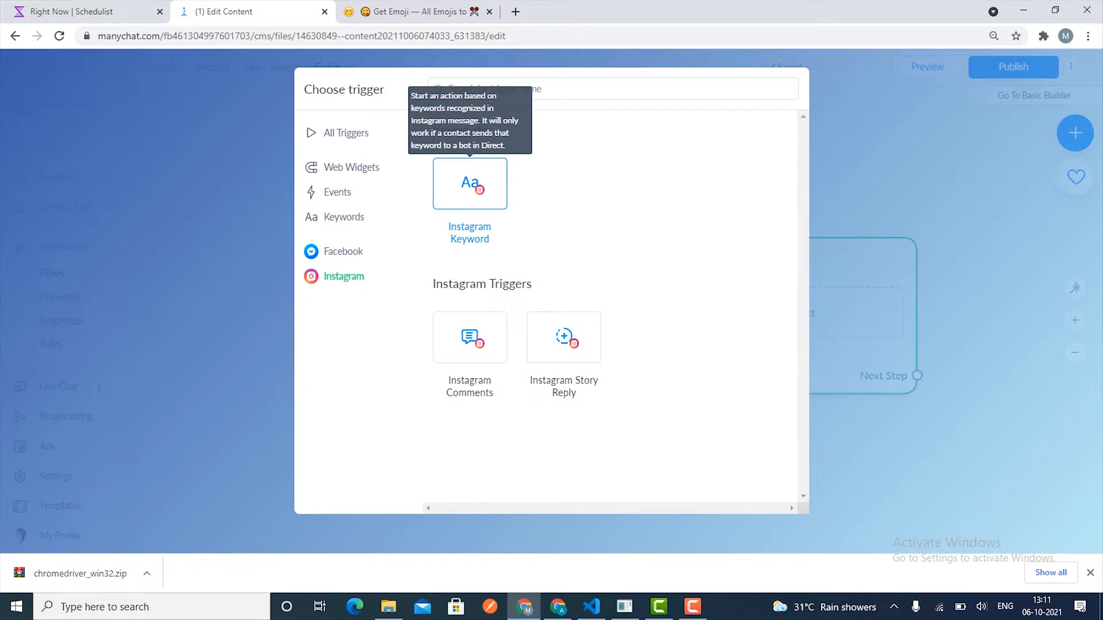
click(469, 183)
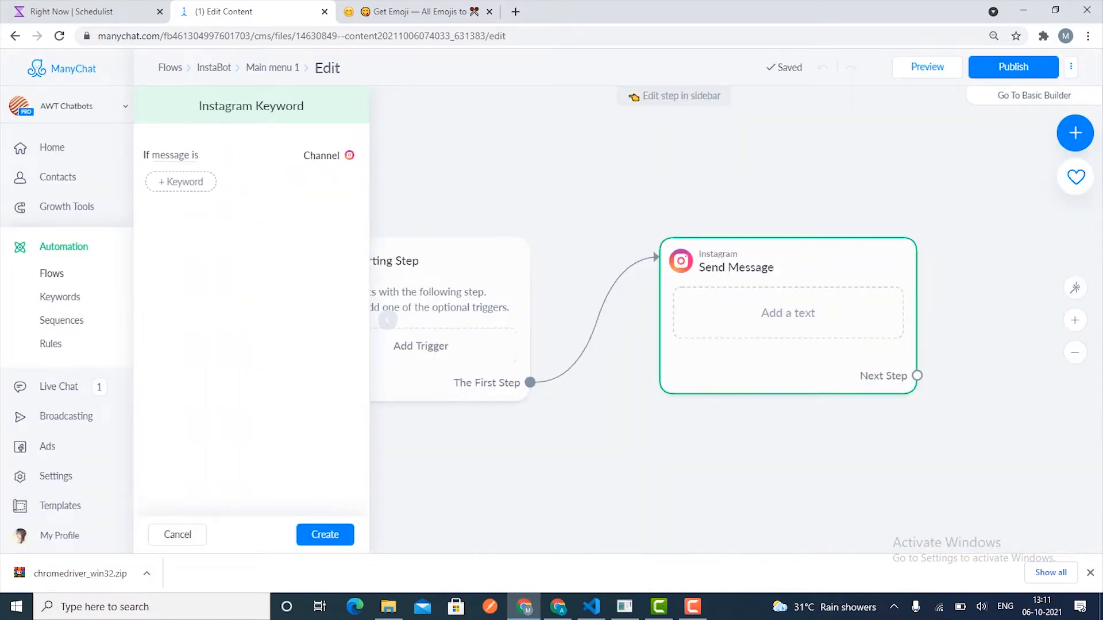
click(175, 154)
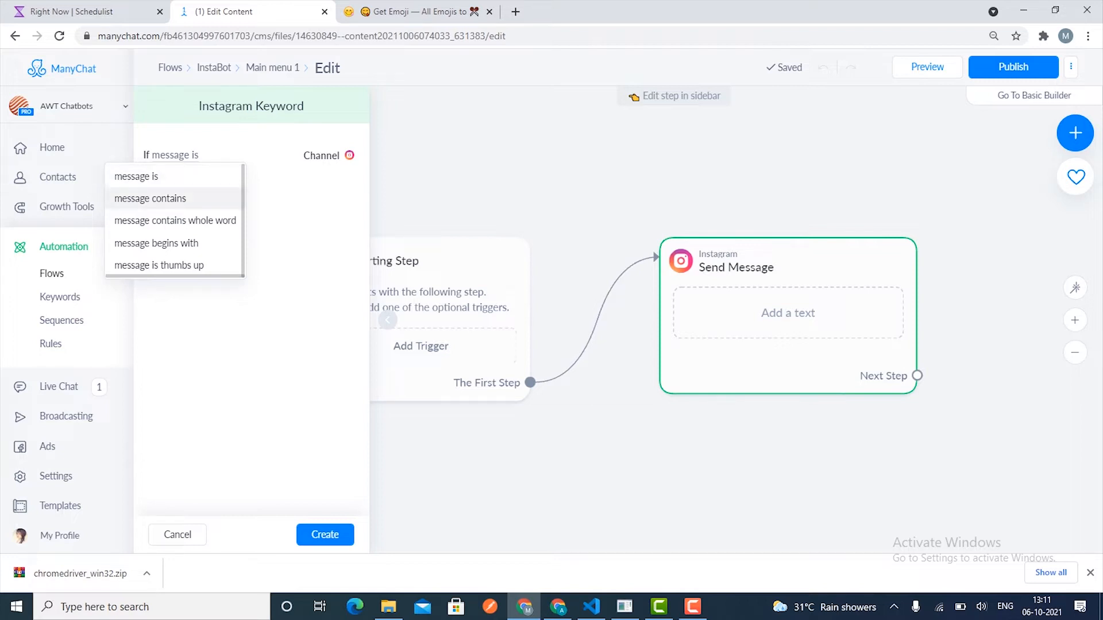
click(150, 198)
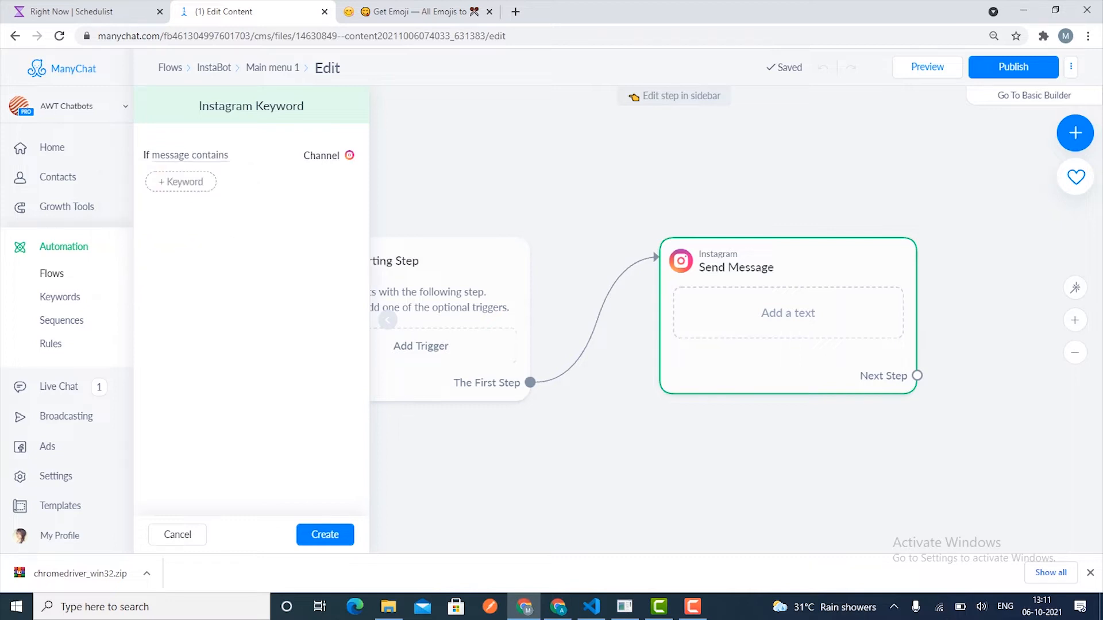
- Add the keywords hi, hello, welcome and greetings to the Instagram Keyword trigger and create it
click(181, 182)
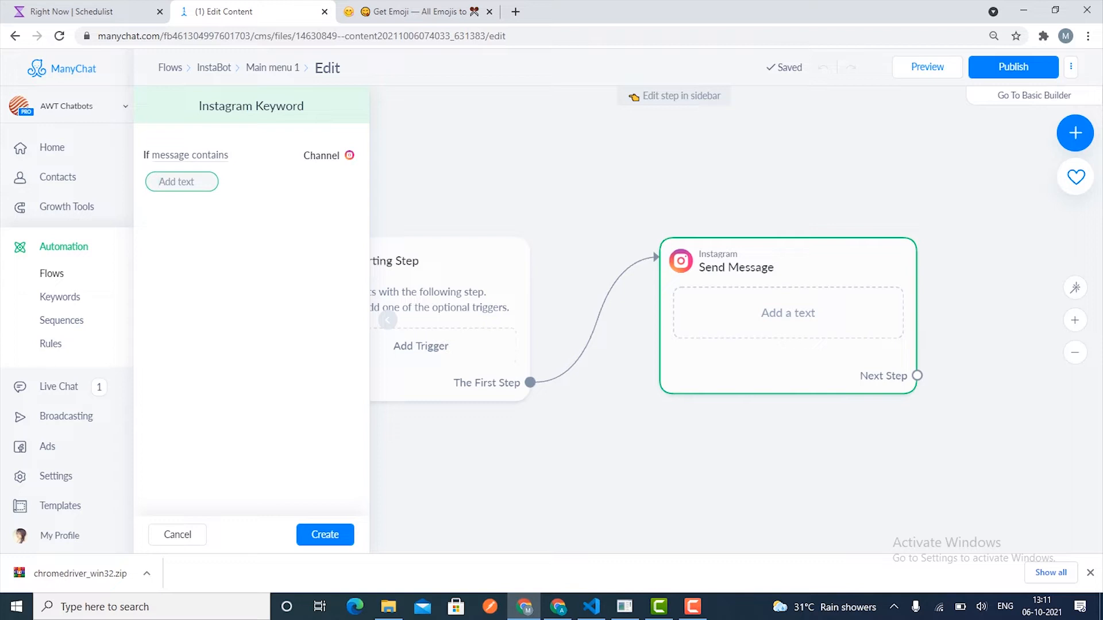
text(hi)
key(Return)
text(hello)
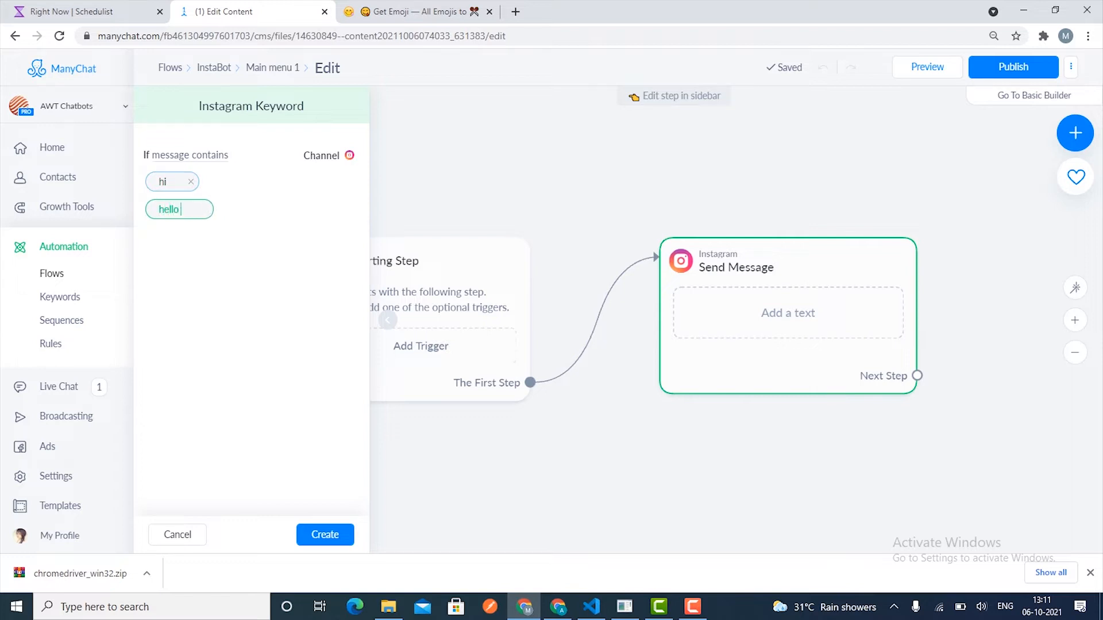
key(Return)
text(welcome)
key(Return)
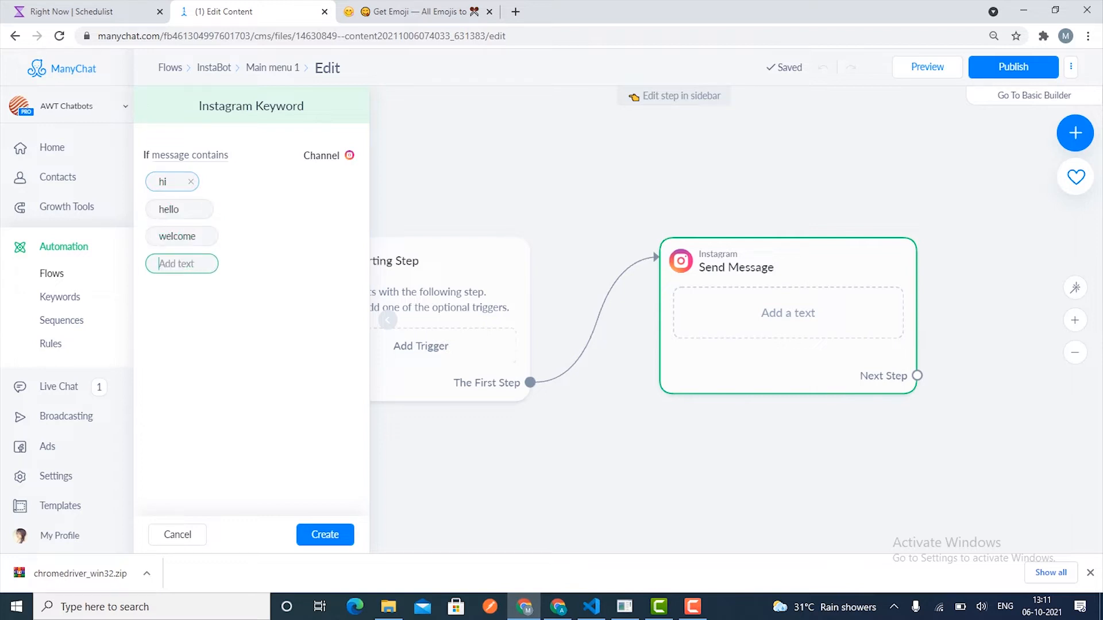
text(greetings)
key(Return)
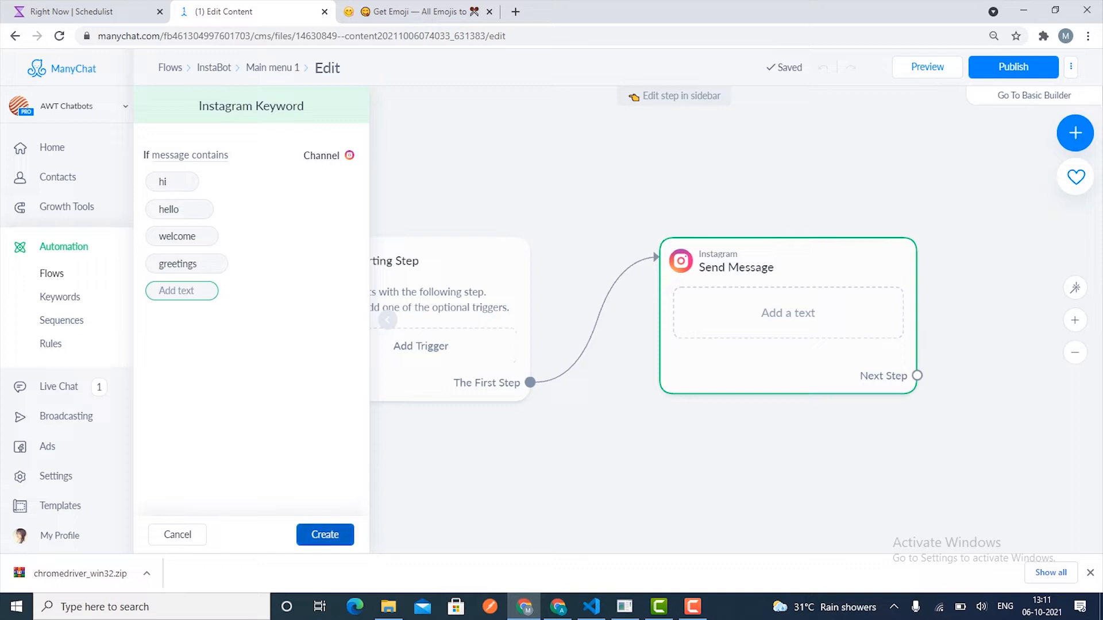
click(325, 534)
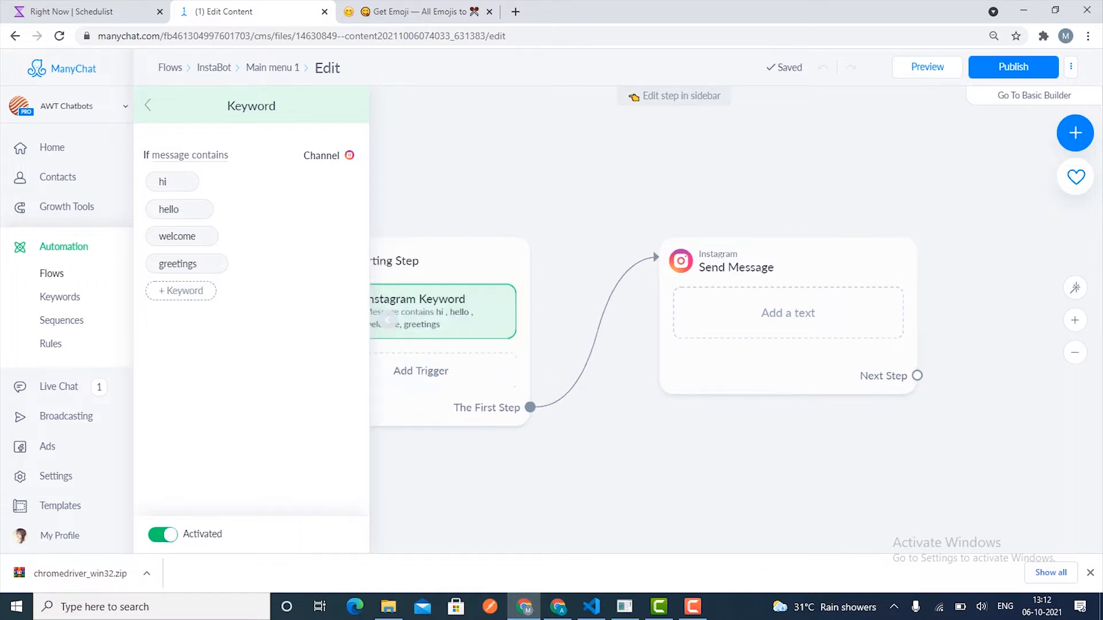
- Enter "Hello" as the text of the Instagram Send Message step
click(585, 459)
click(788, 313)
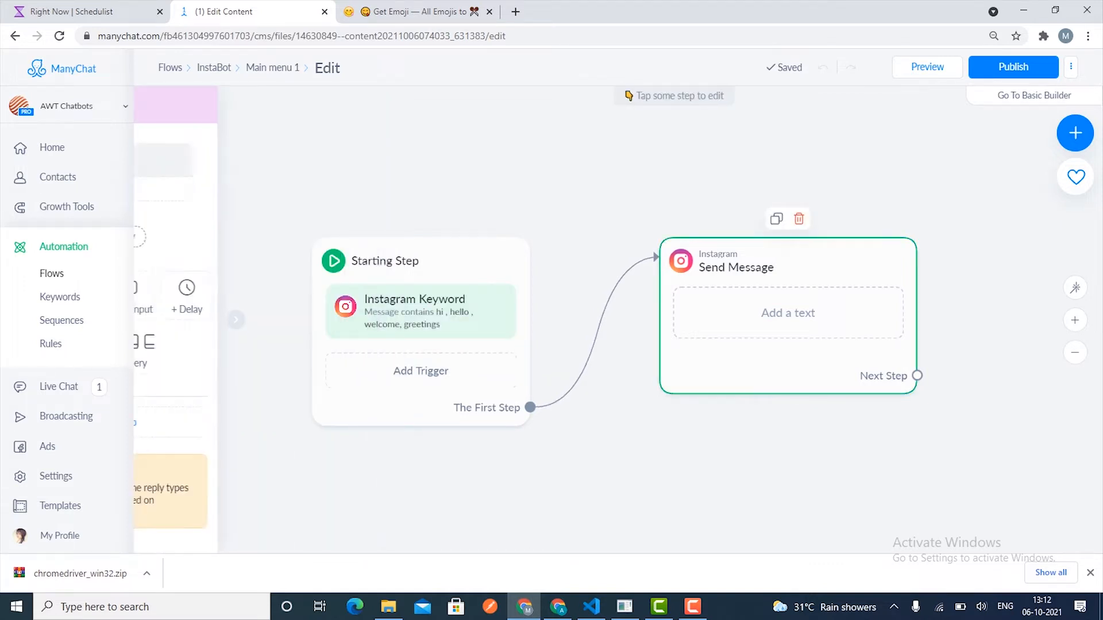
text(hello)
key(BackSpace)
key(BackSpace)
key(BackSpace)
key(BackSpace)
key(BackSpace)
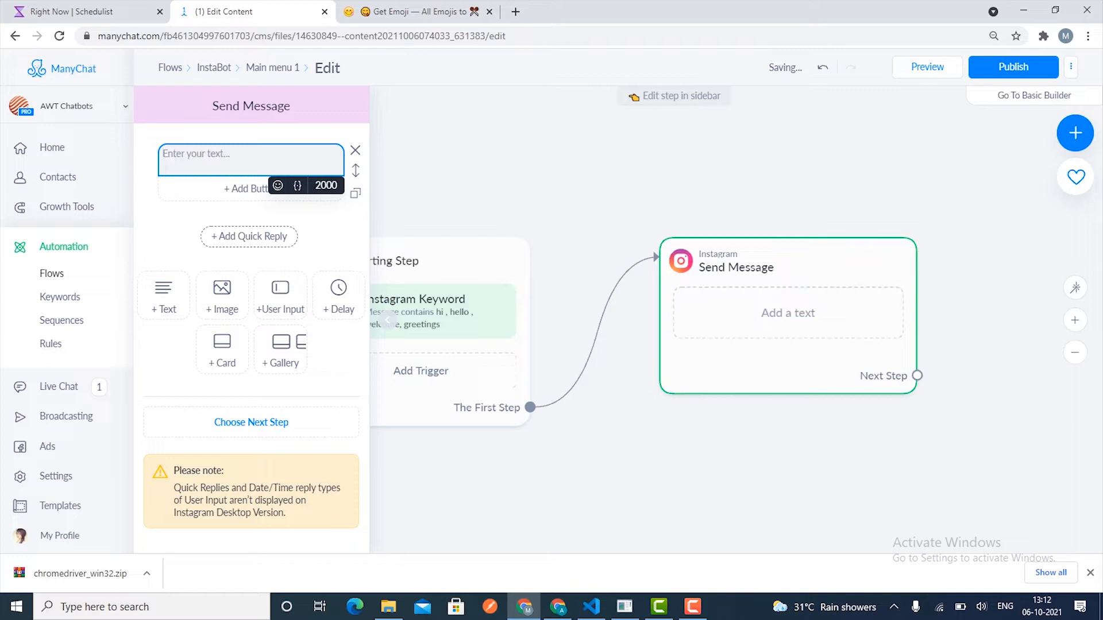
text(Hello)
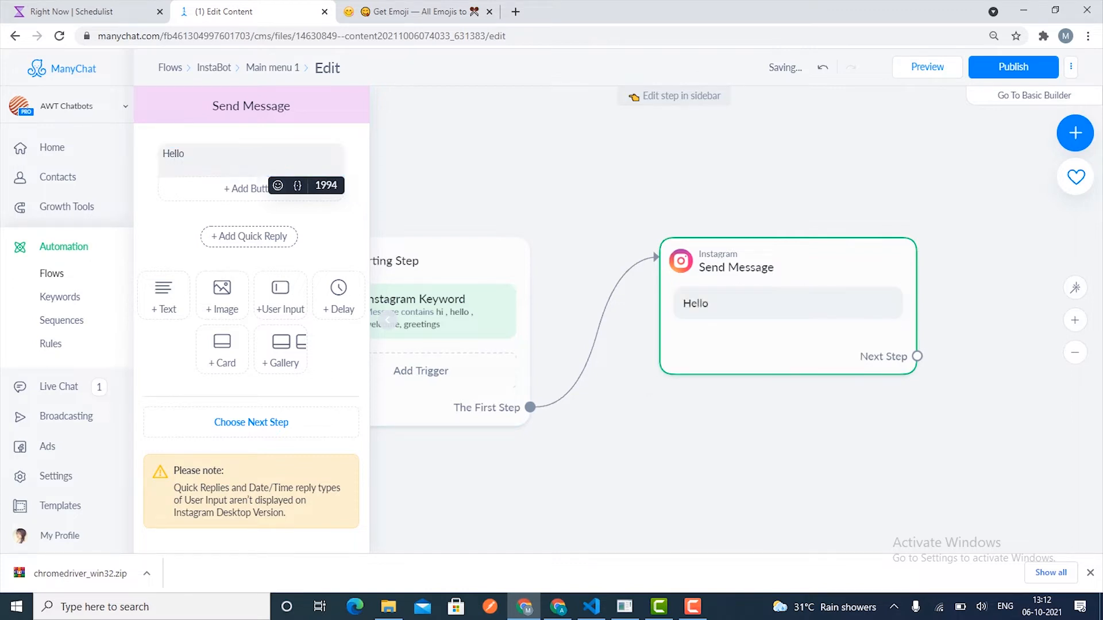
- Extend the greeting with a waving hand emoji followed by ", Welcome to Instabot!"
click(277, 185)
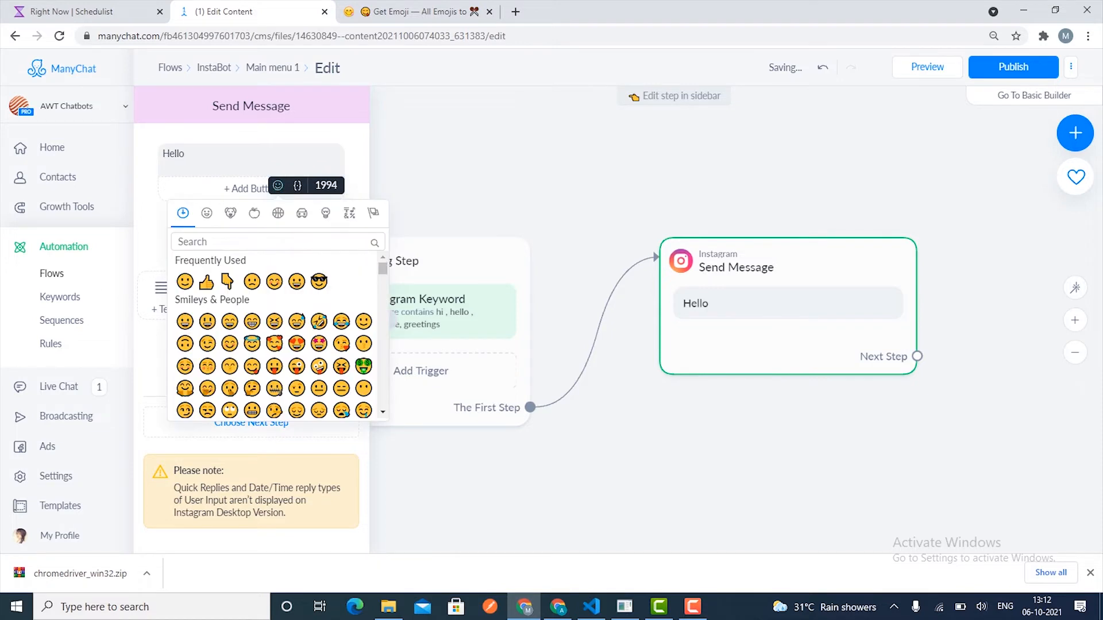
scroll(276, 339, down, 8)
scroll(275, 339, up, 2)
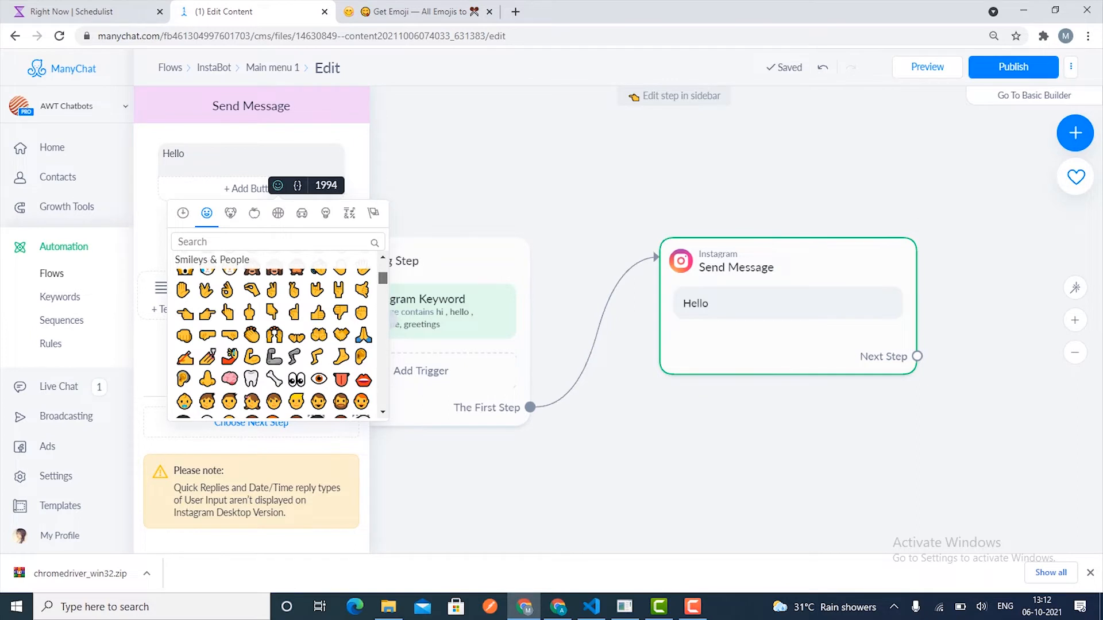
scroll(273, 343, up, 1)
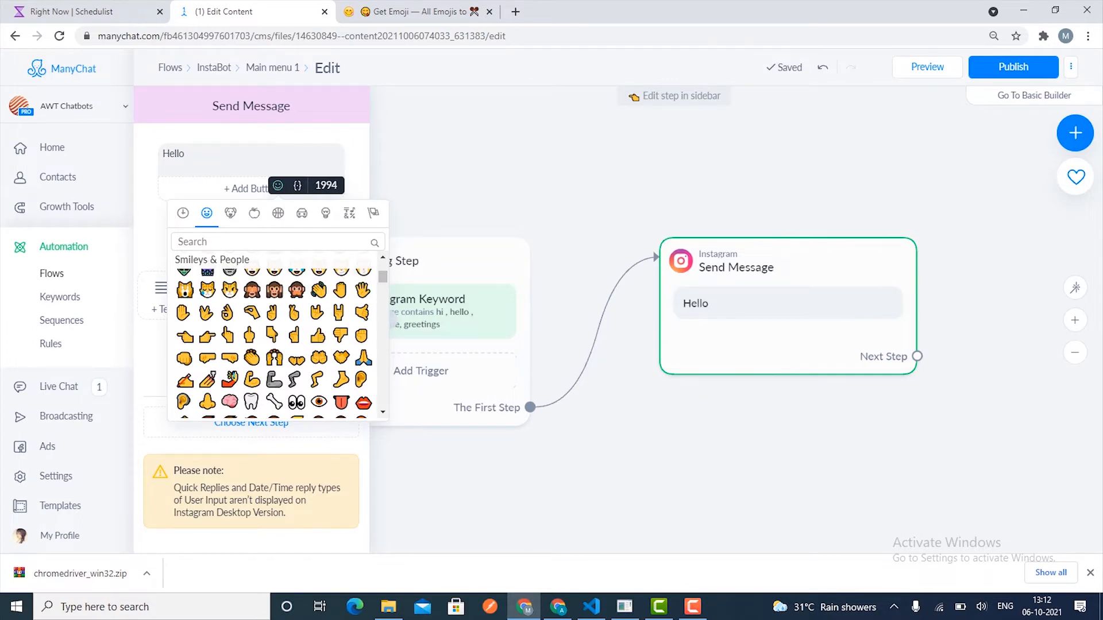
click(319, 290)
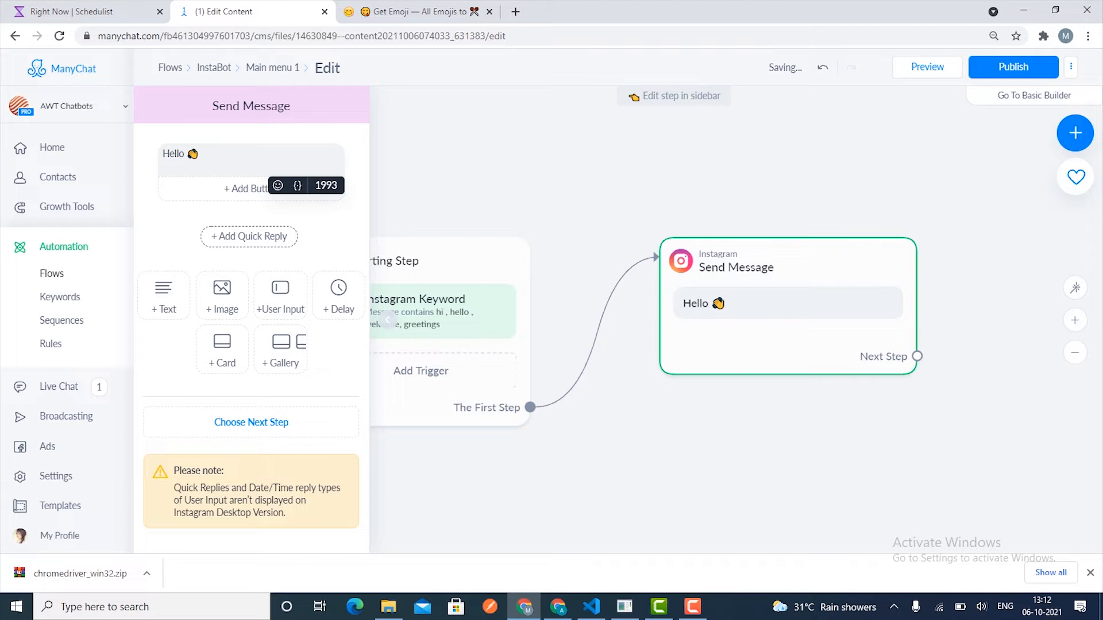
text(, Welcome to Instabot!)
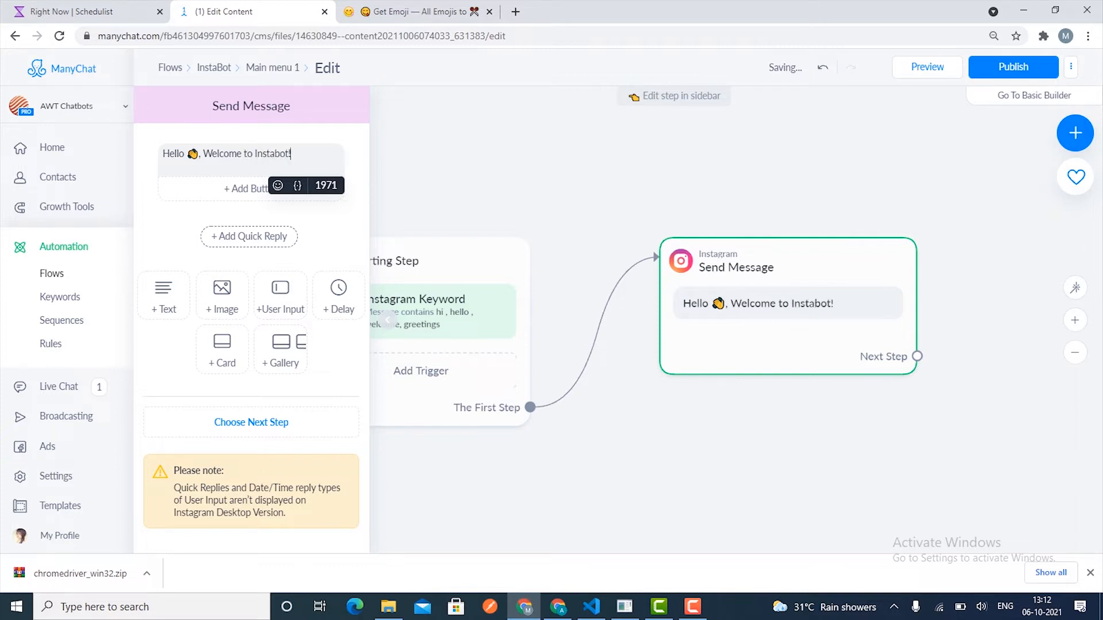
- Add a second line "Happy to have you here" with a smiling emoji, and insert the Instagram logo image from Downloads below the text
key(Return)
text(Happy t)
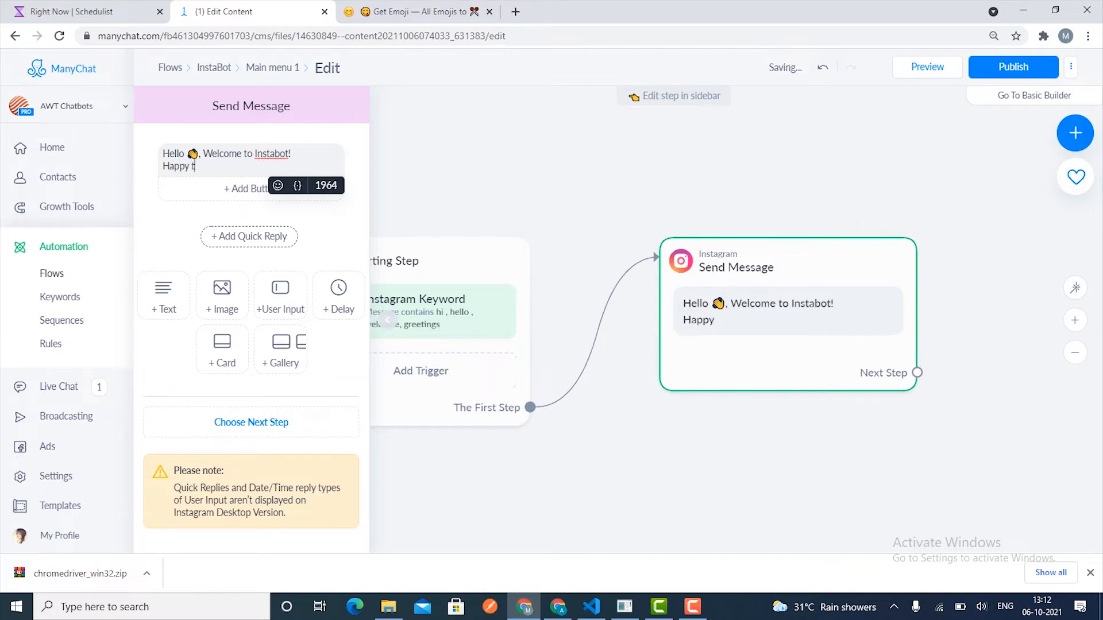
text(o have you here)
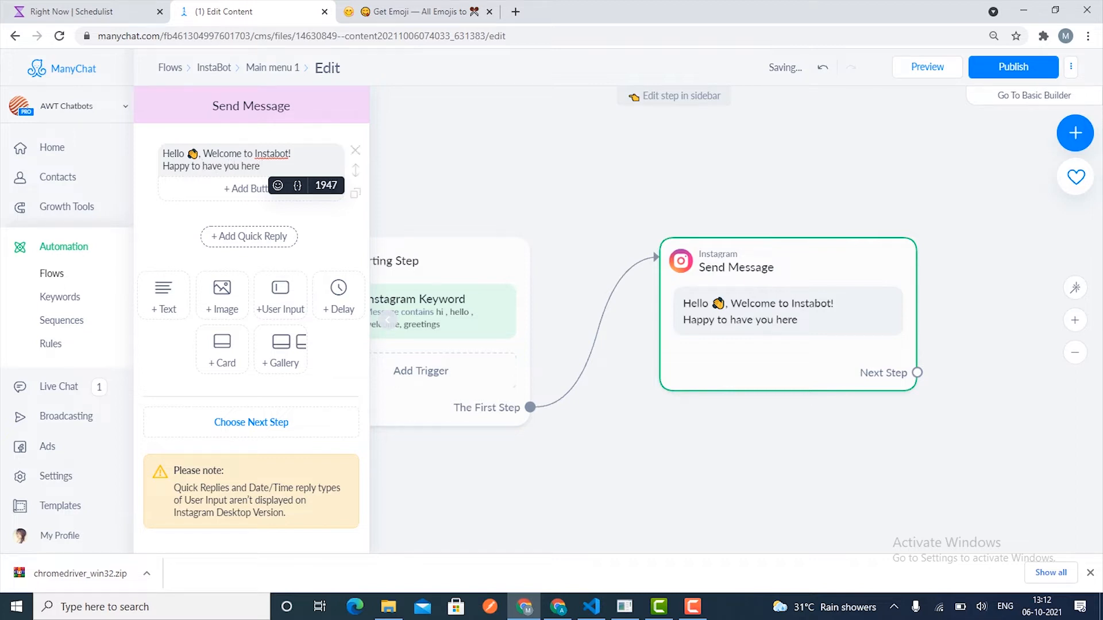
click(278, 185)
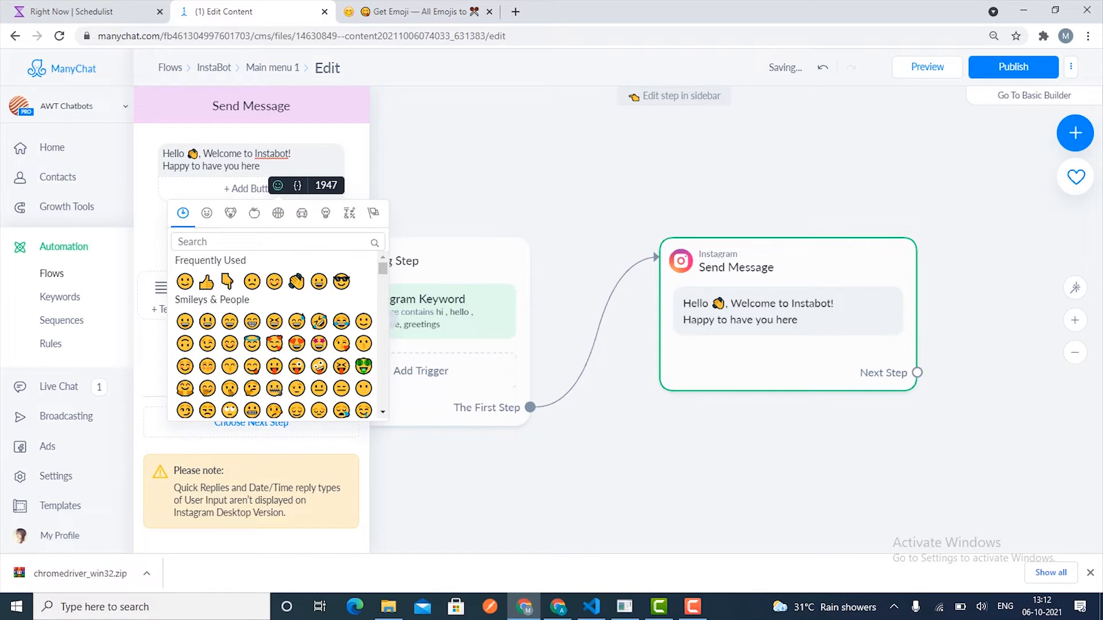
click(185, 281)
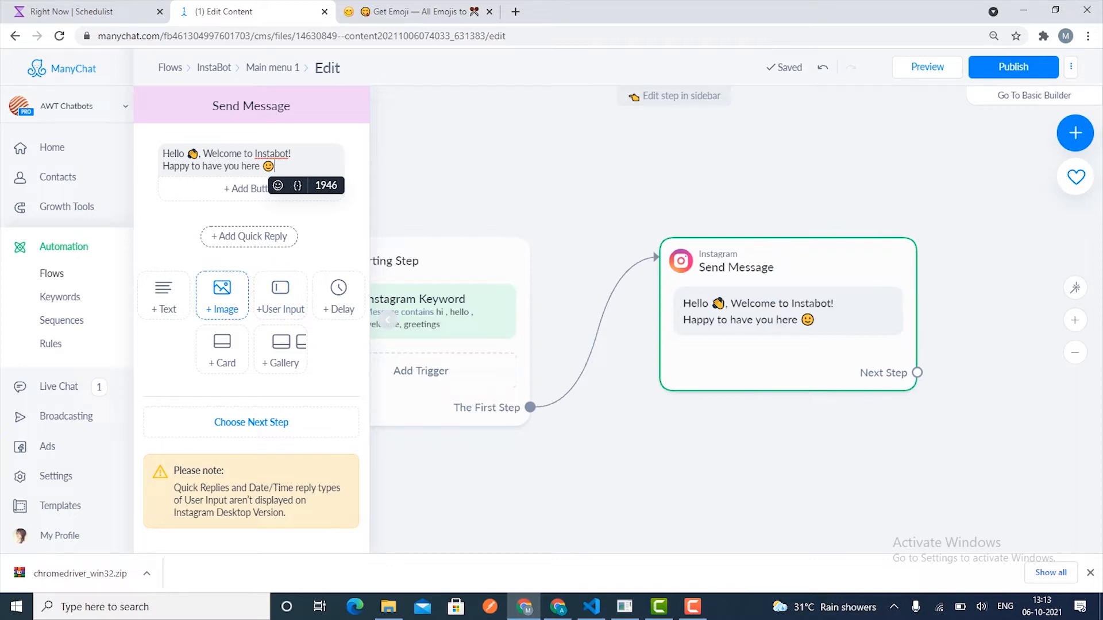
click(221, 296)
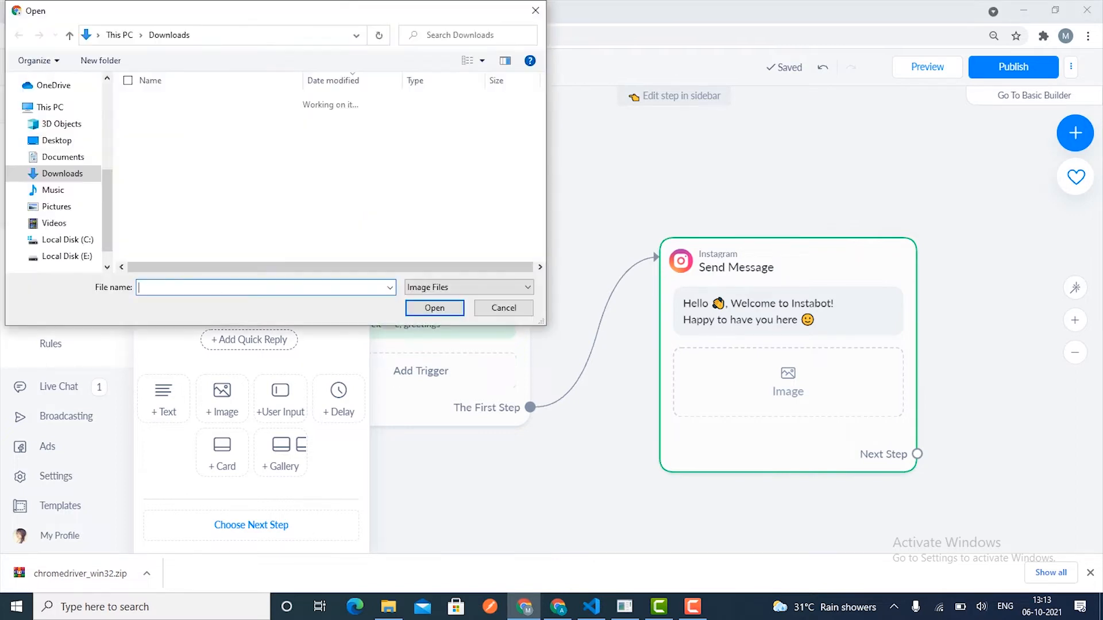
double_click(184, 156)
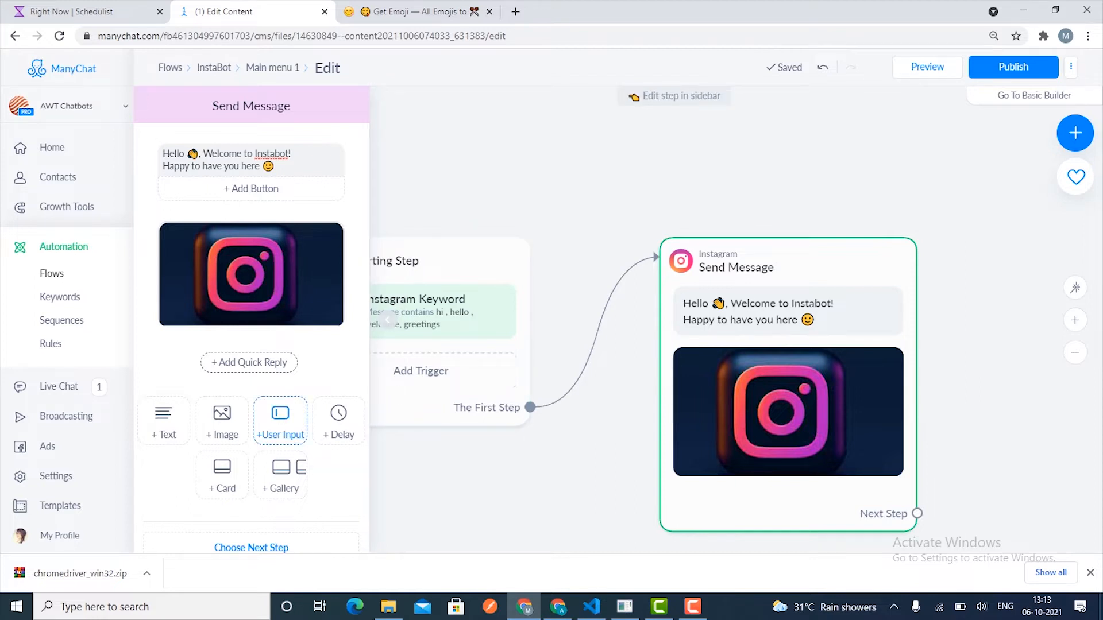
- Add a user input block below the image asking "Please let me know your name" with a smiling emoji
click(280, 419)
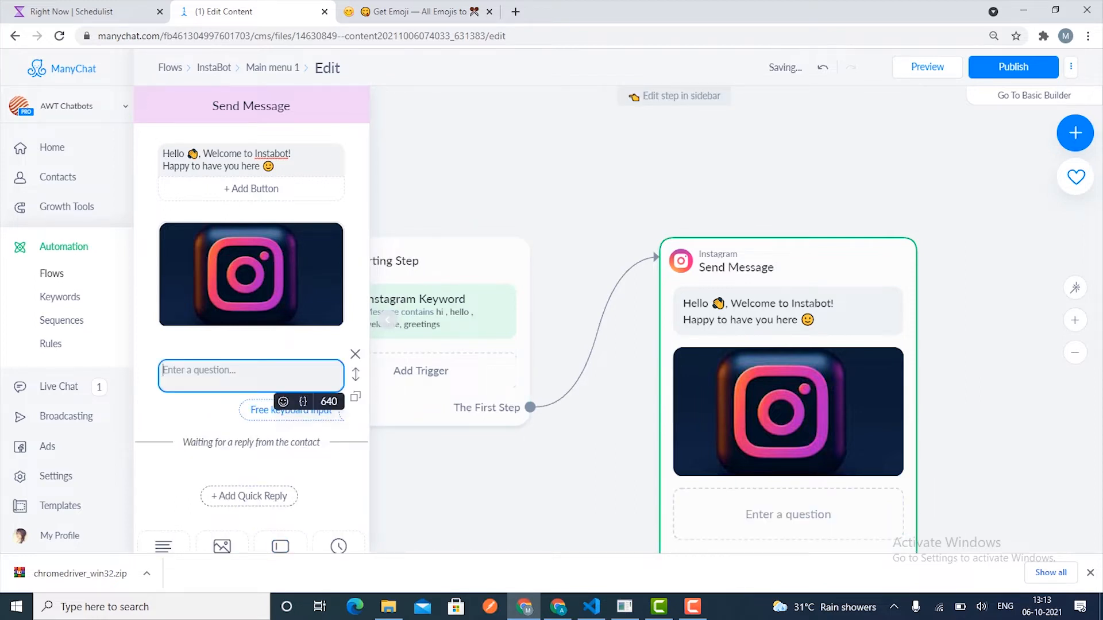
text(Plae)
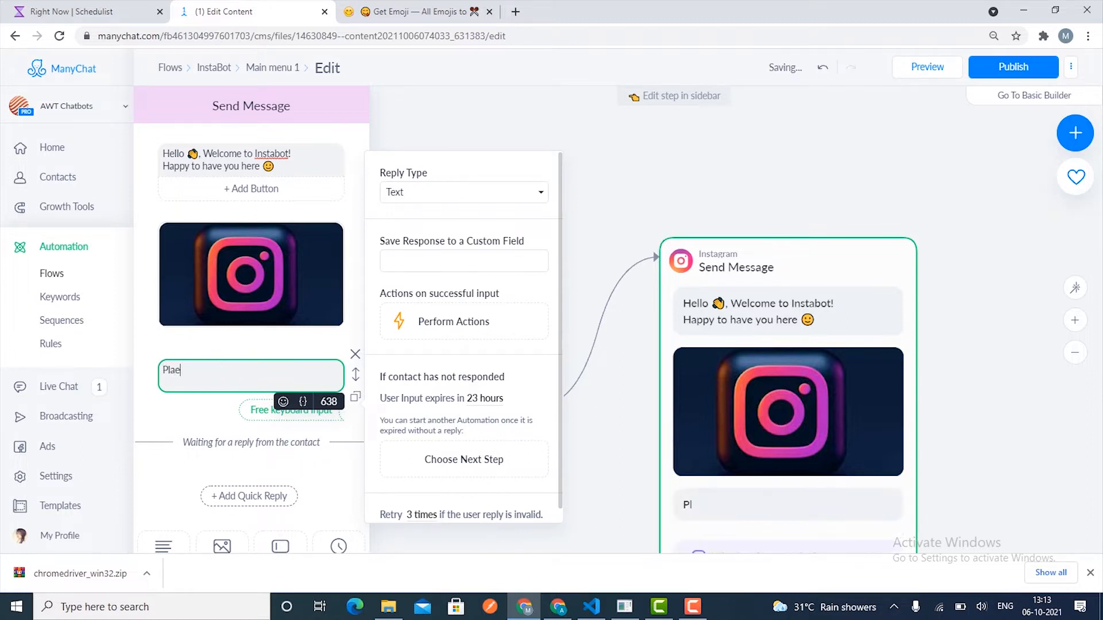
key(BackSpace)
key(BackSpace)
text(ease  let me know)
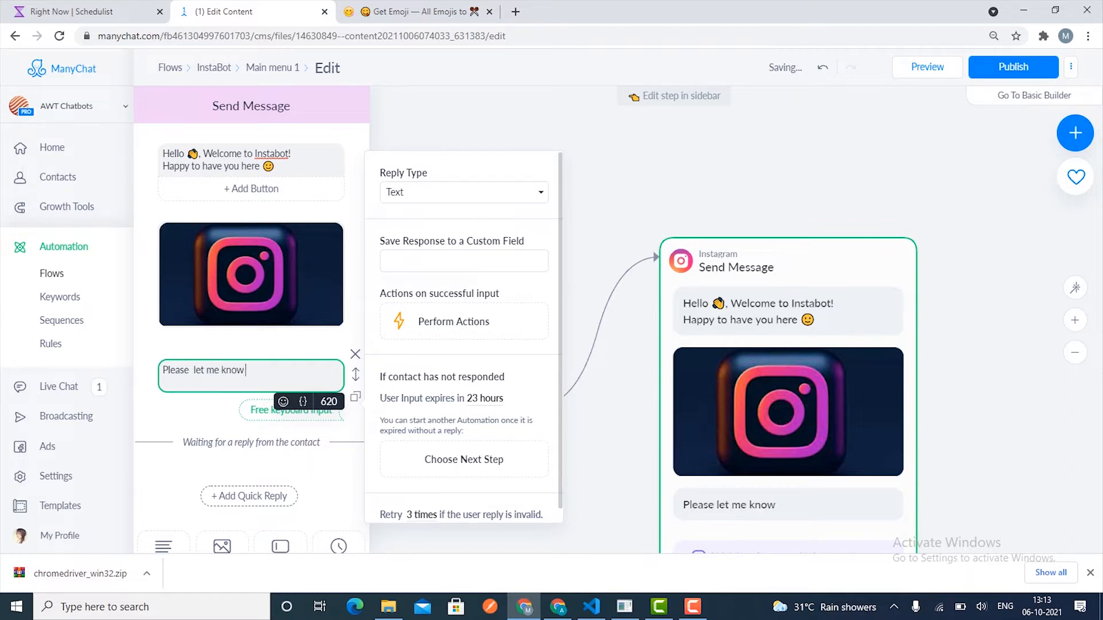
text( your name)
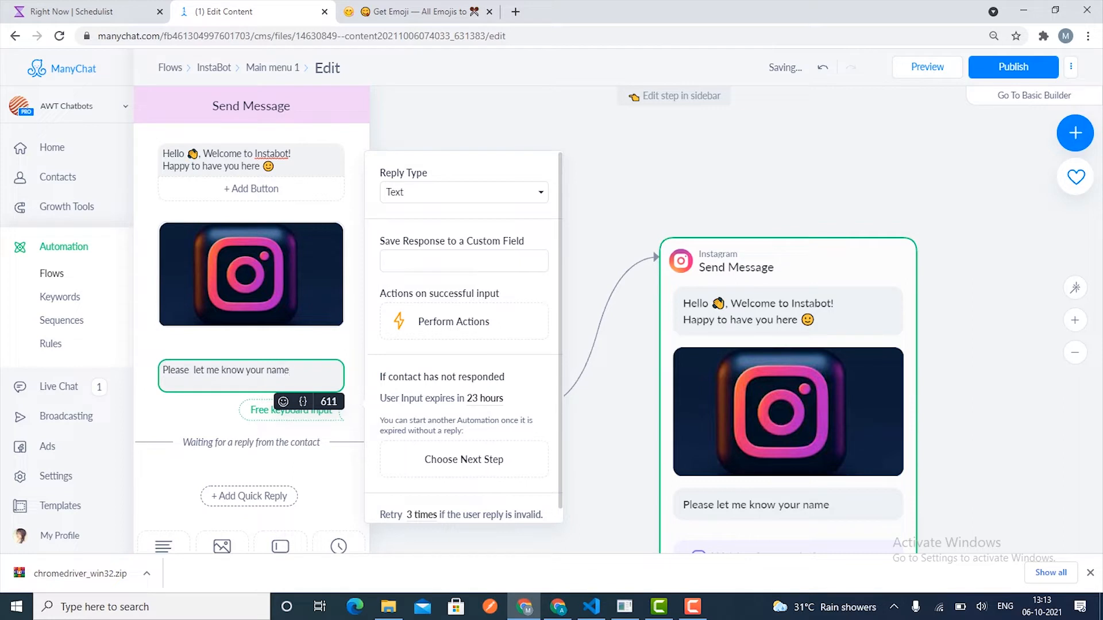
click(283, 402)
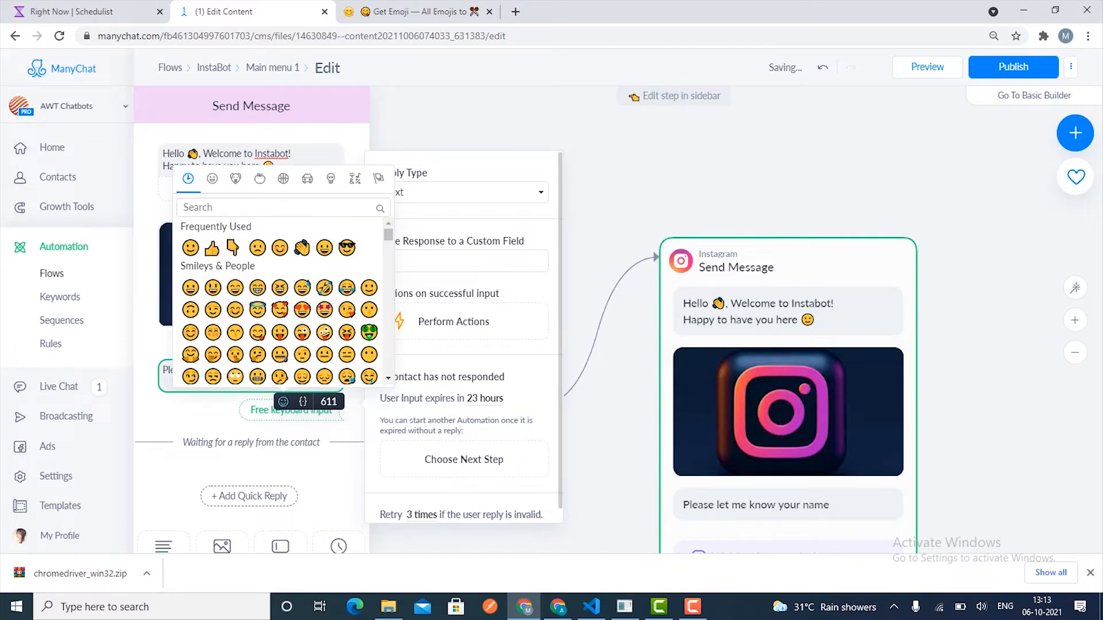
click(191, 248)
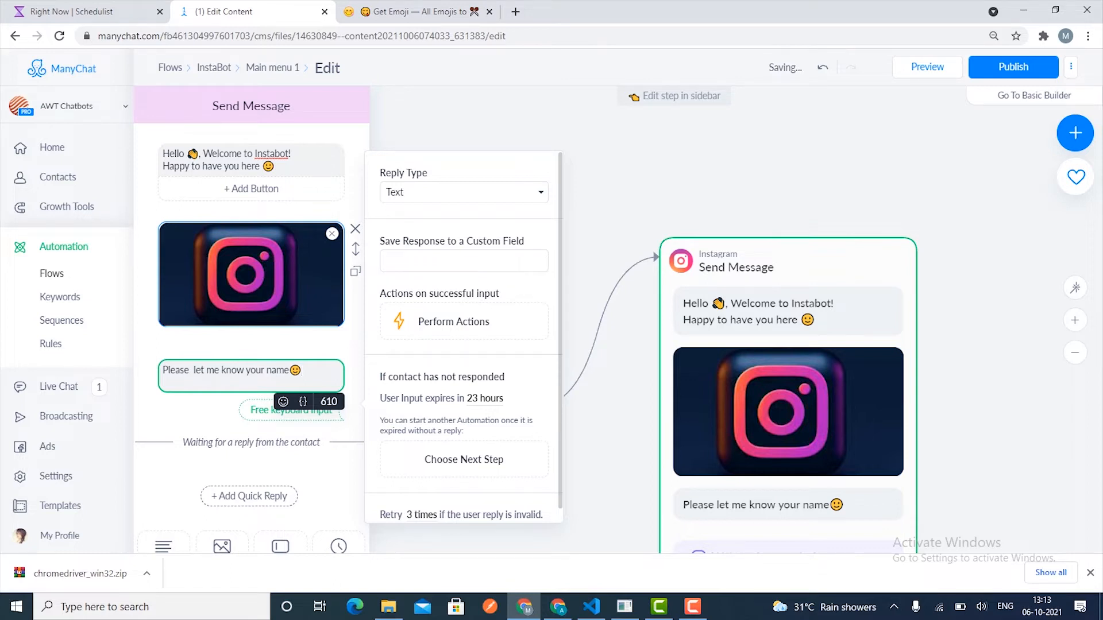
- Insert a space before the smiling emoji in the name question
click(290, 370)
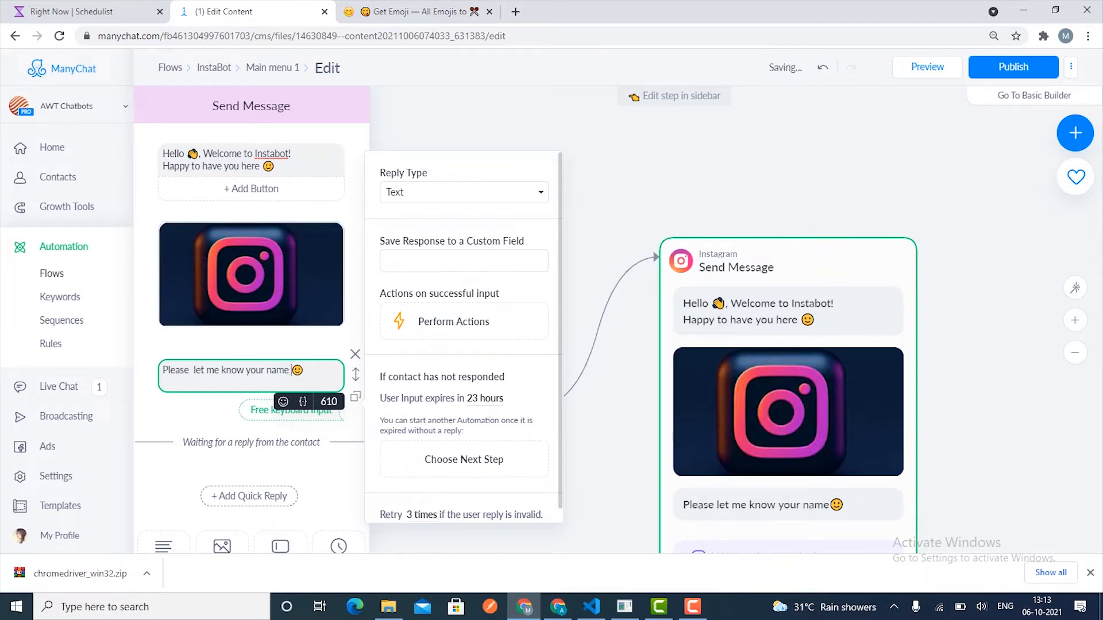
- Switch the name question's reply type to Email, review its settings, and restore the Text type
click(464, 192)
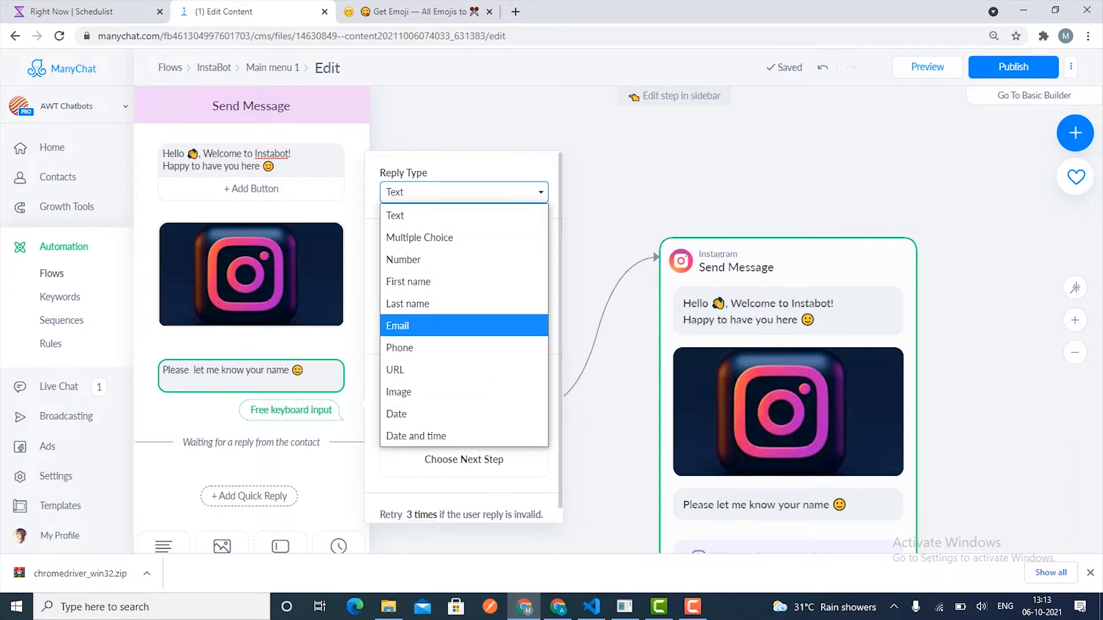
click(402, 326)
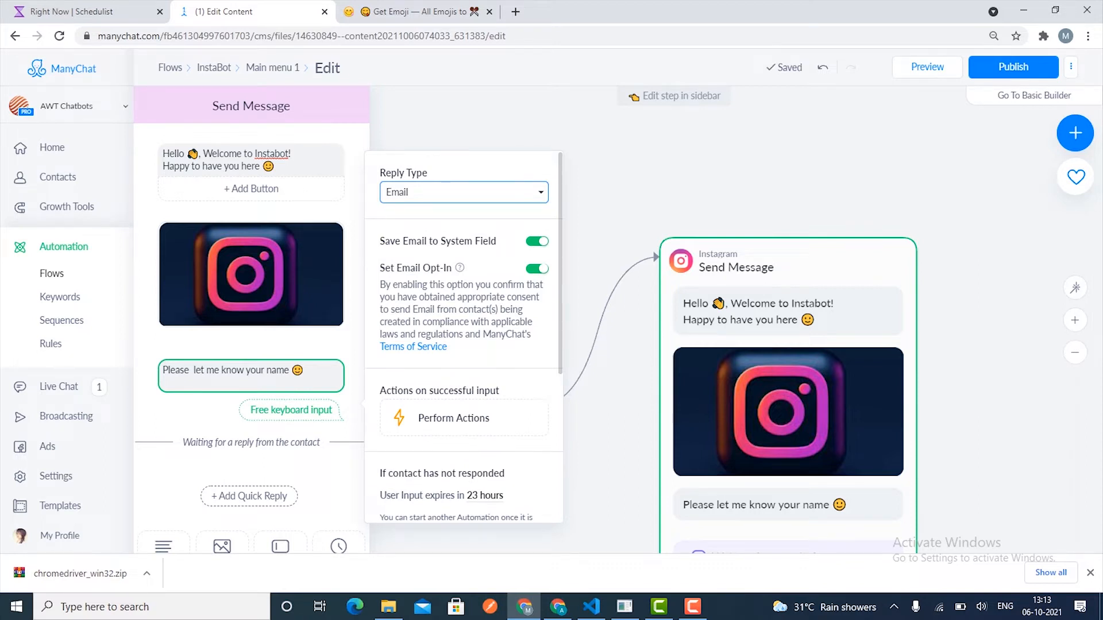
scroll(463, 337, down, 5)
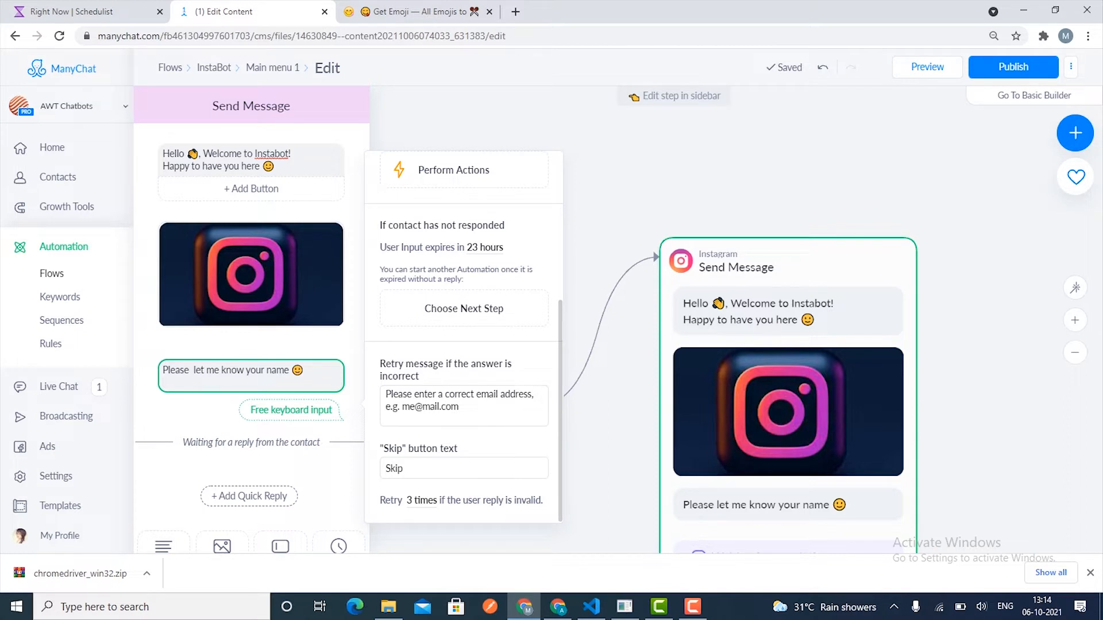
scroll(463, 337, up, 5)
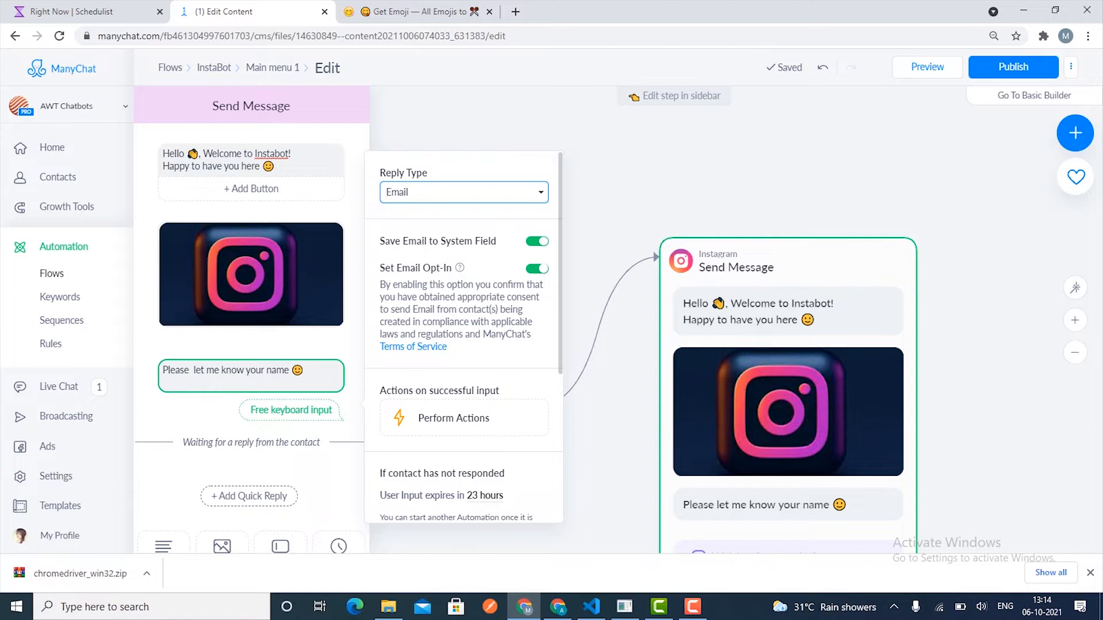
click(463, 192)
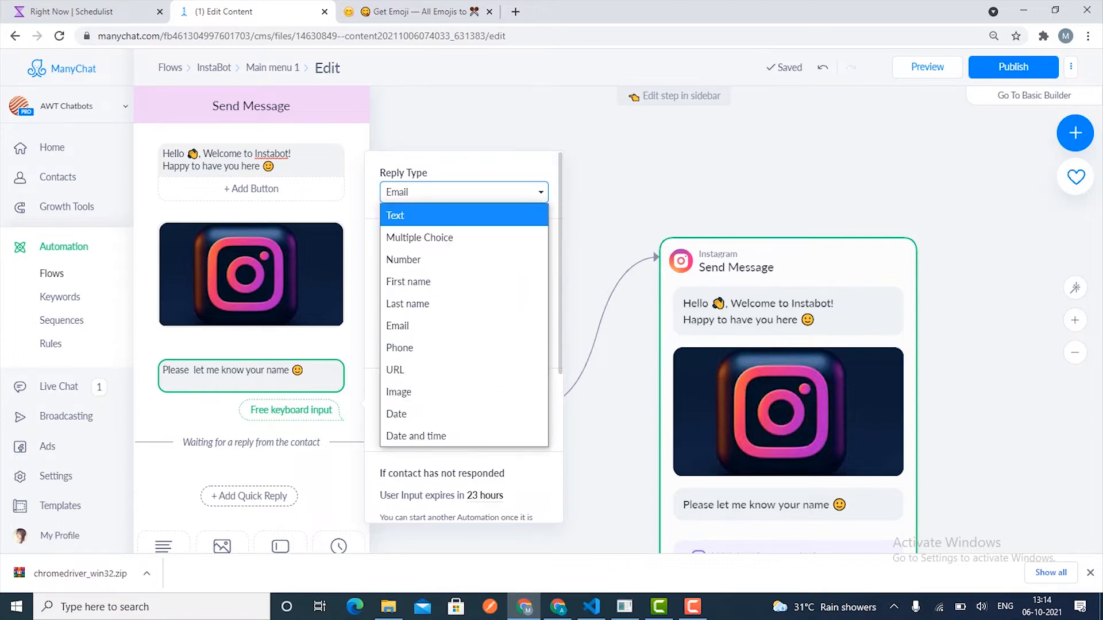
click(414, 215)
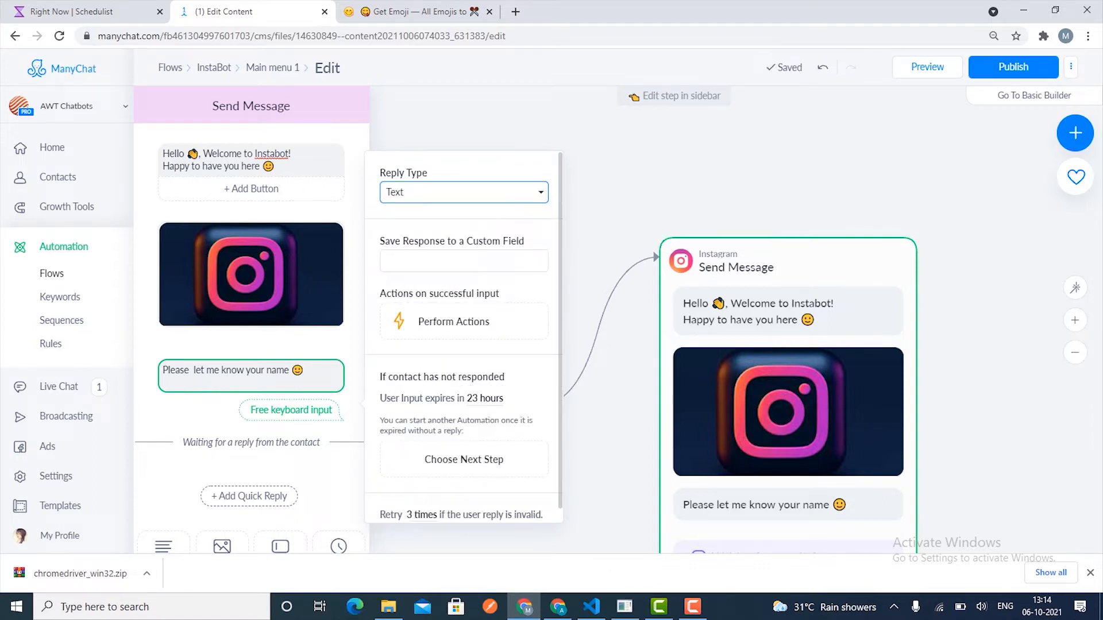
key(Escape)
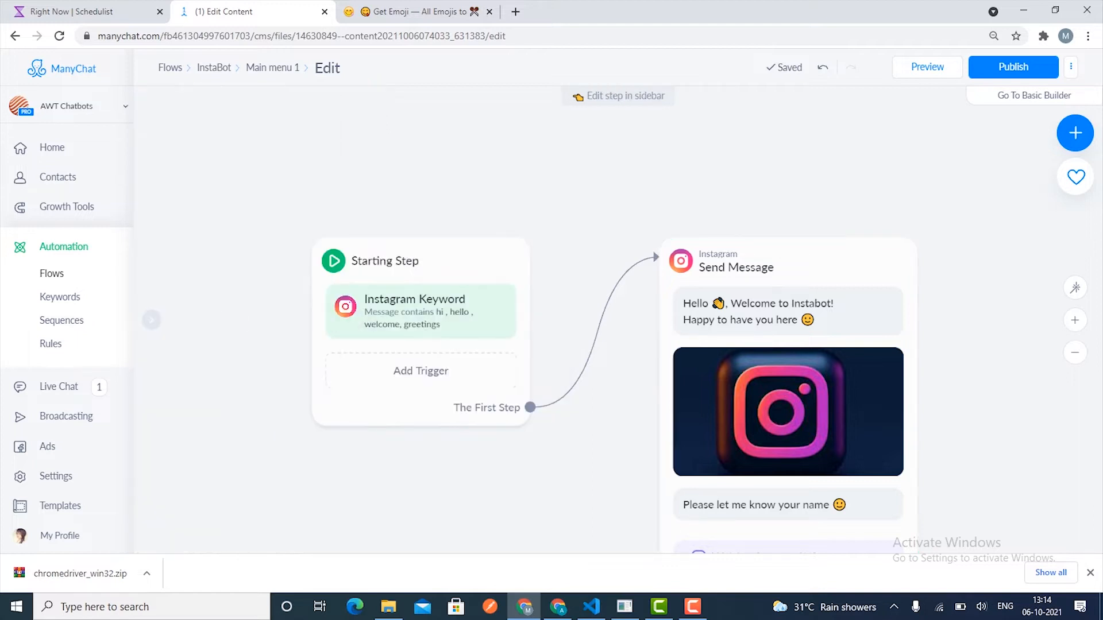
- Connect a new Instagram message step to the Next Step output of the welcome message
drag(977, 402, 636, 244)
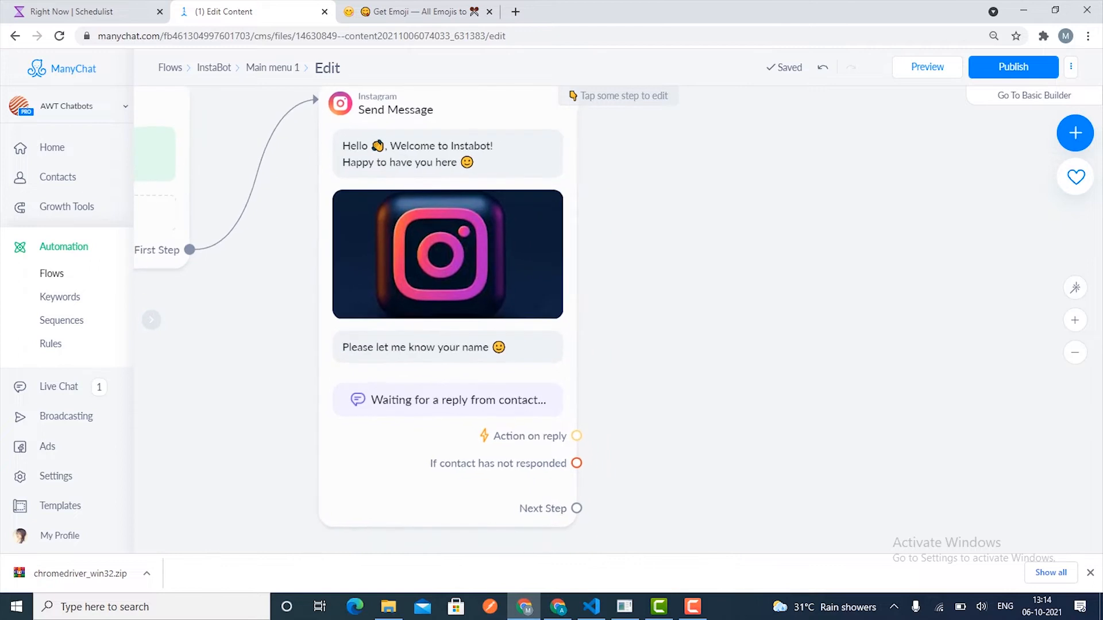
drag(576, 508, 680, 218)
click(708, 219)
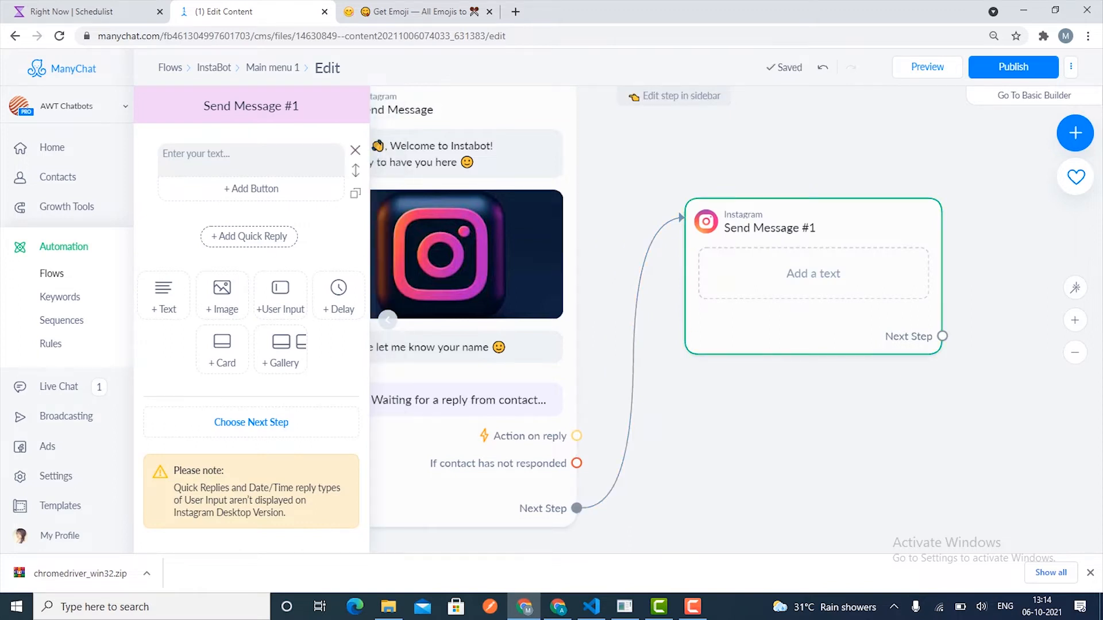
key(F9)
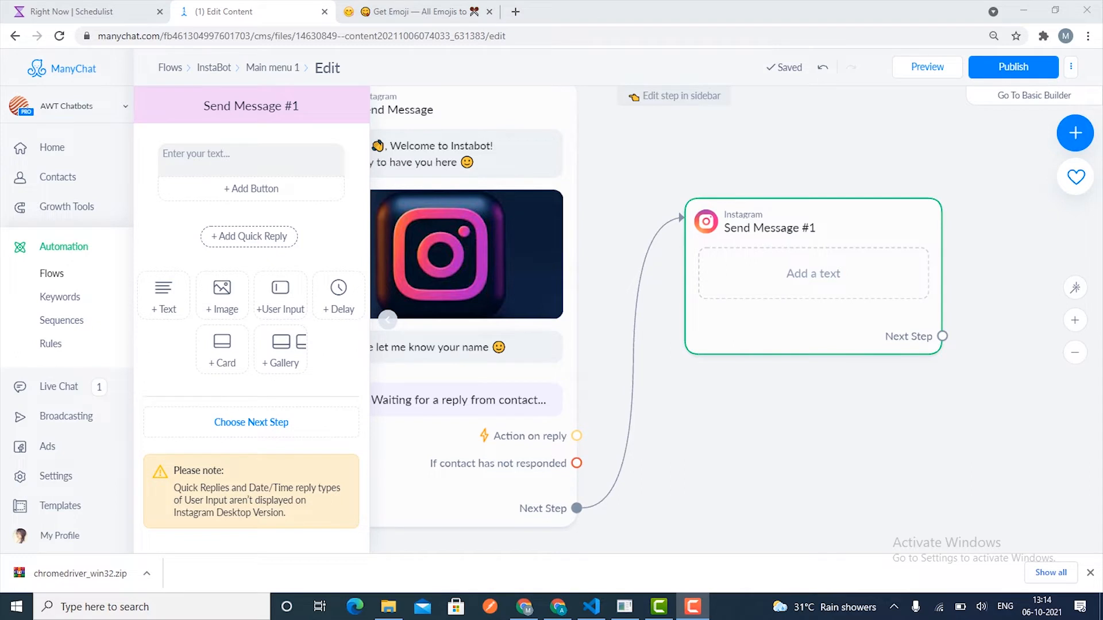
- Rename the new Instagram message step as "Message1"
click(251, 105)
key(BackSpace)
text(Se)
key(BackSpace)
key(BackSpace)
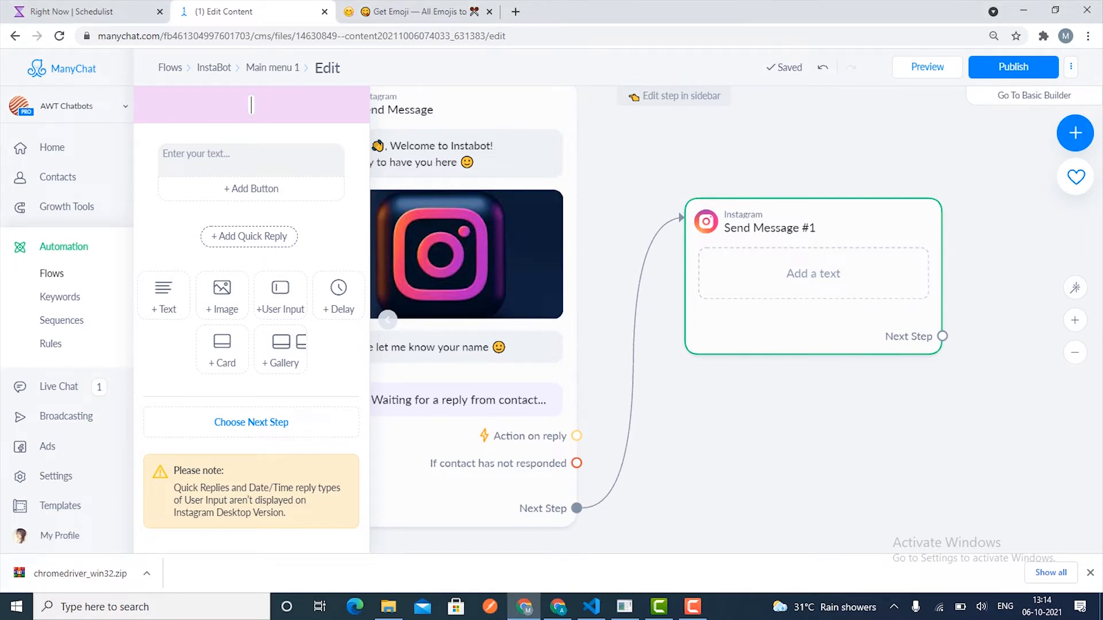
text(Messa)
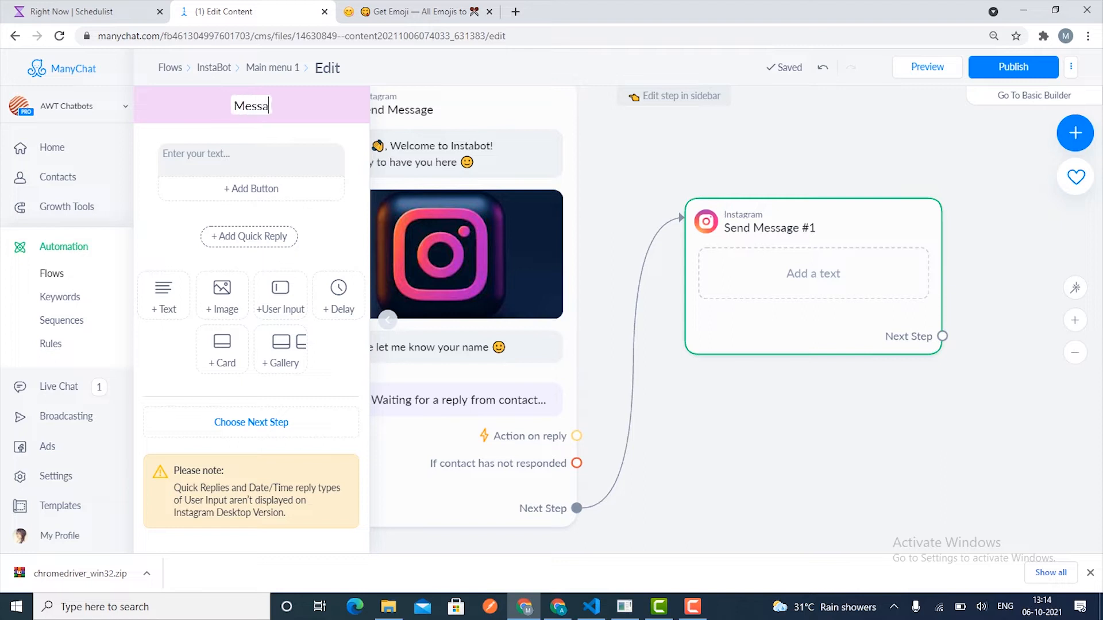
text(ge1)
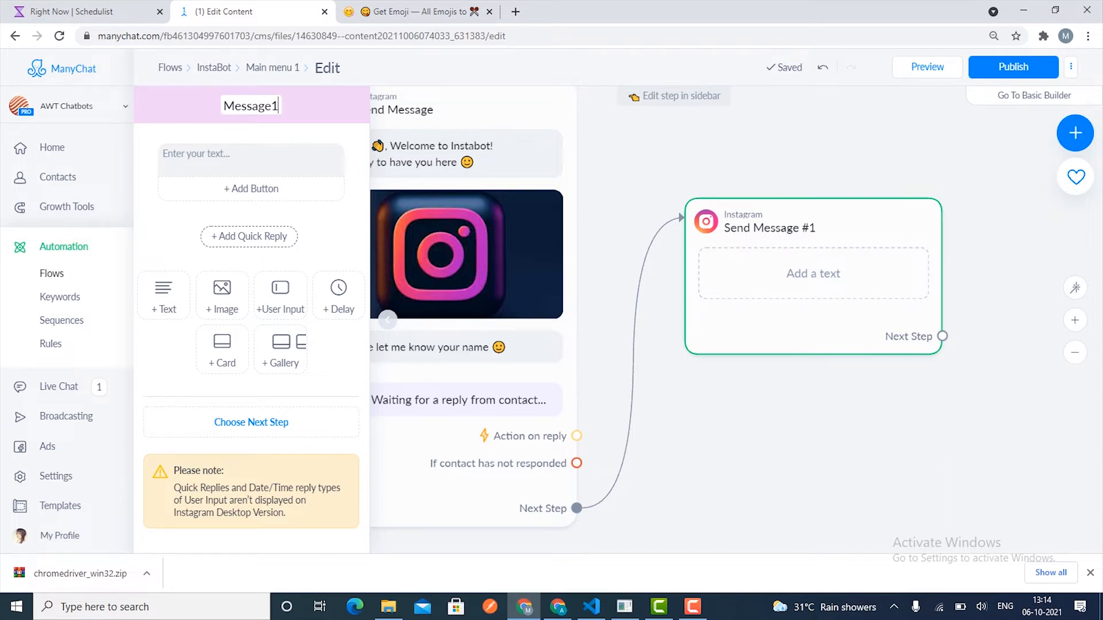
- Enter "Fine" with a smiling emoji and a second line "Tell me something about business ." in Message1's text block
click(251, 155)
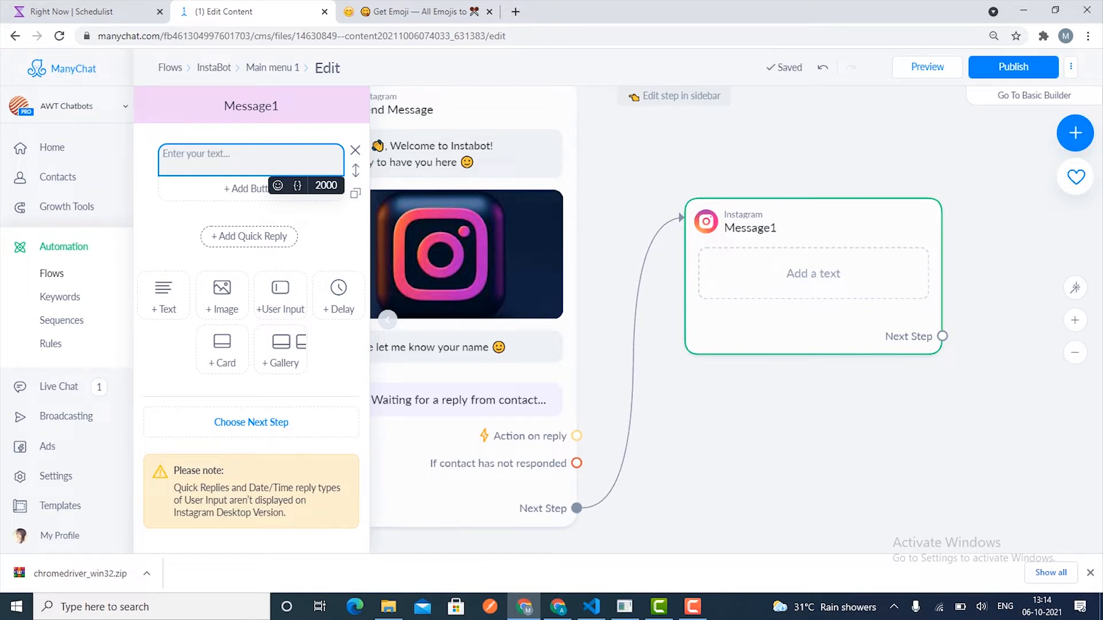
text(Fine,)
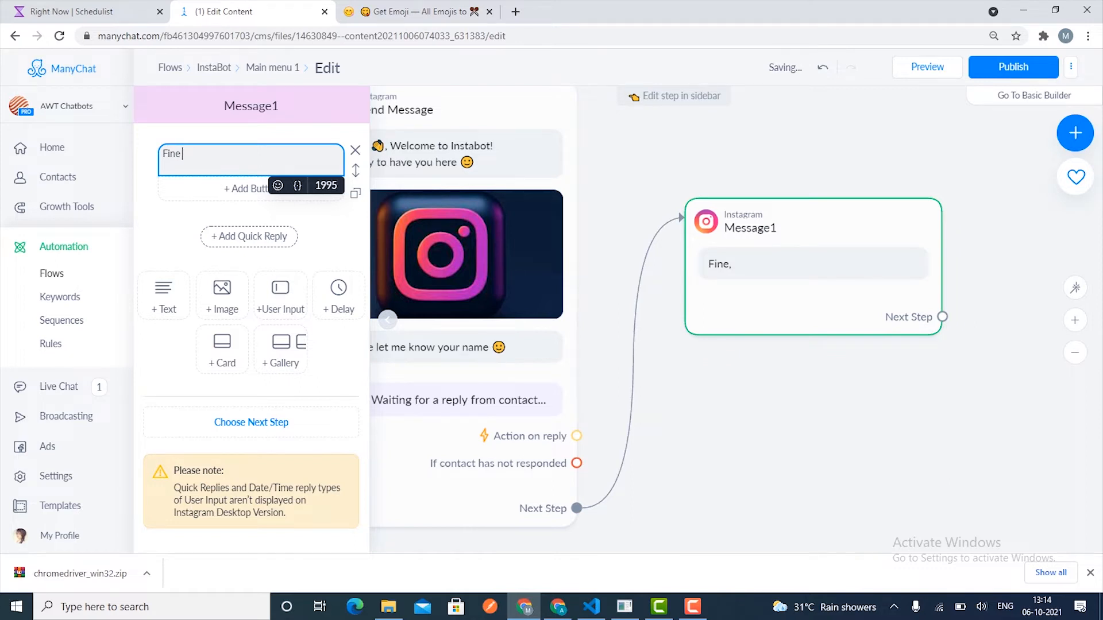
click(278, 184)
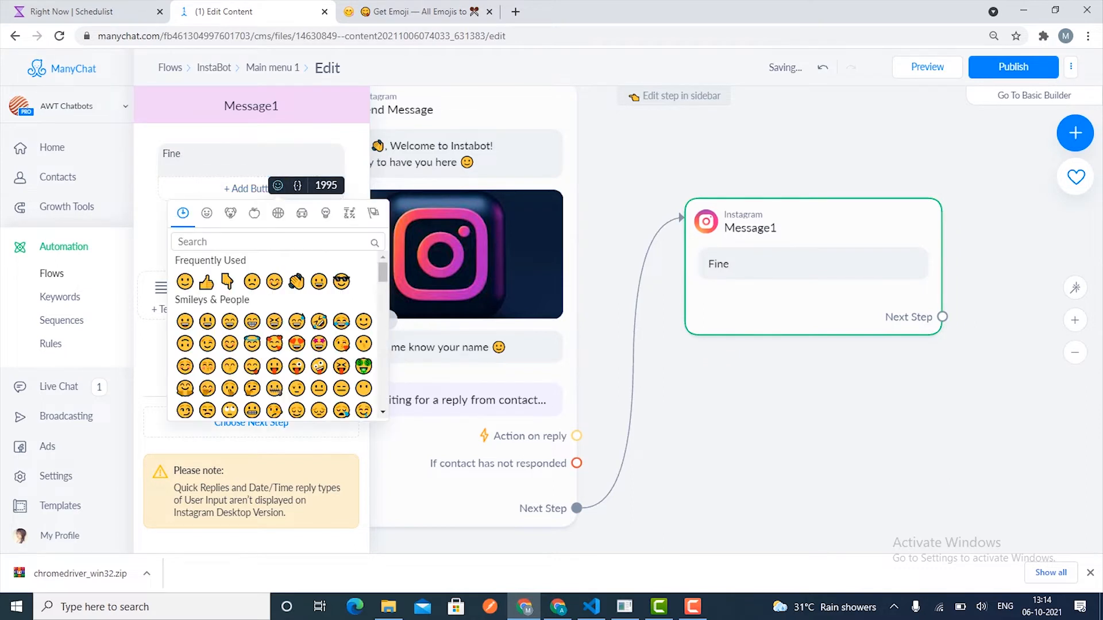
click(185, 281)
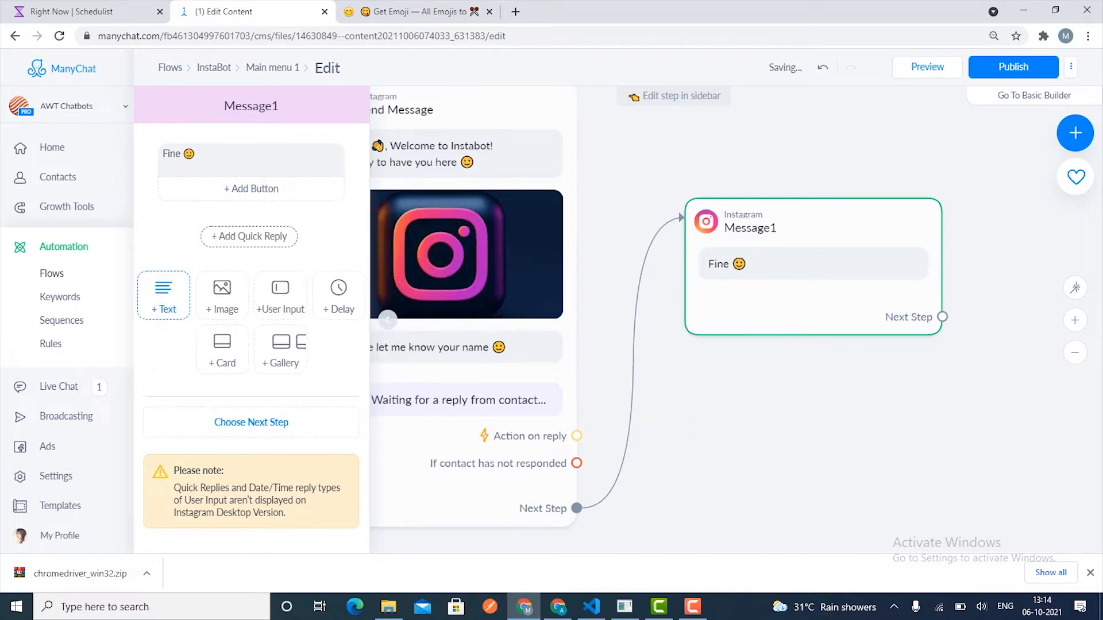
click(163, 303)
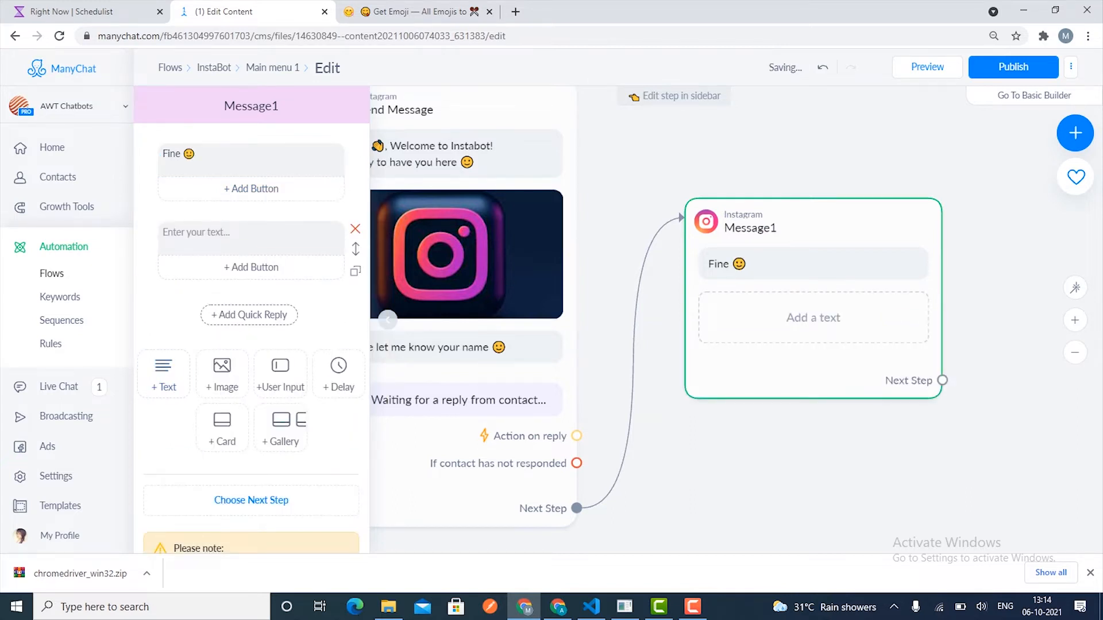
click(355, 228)
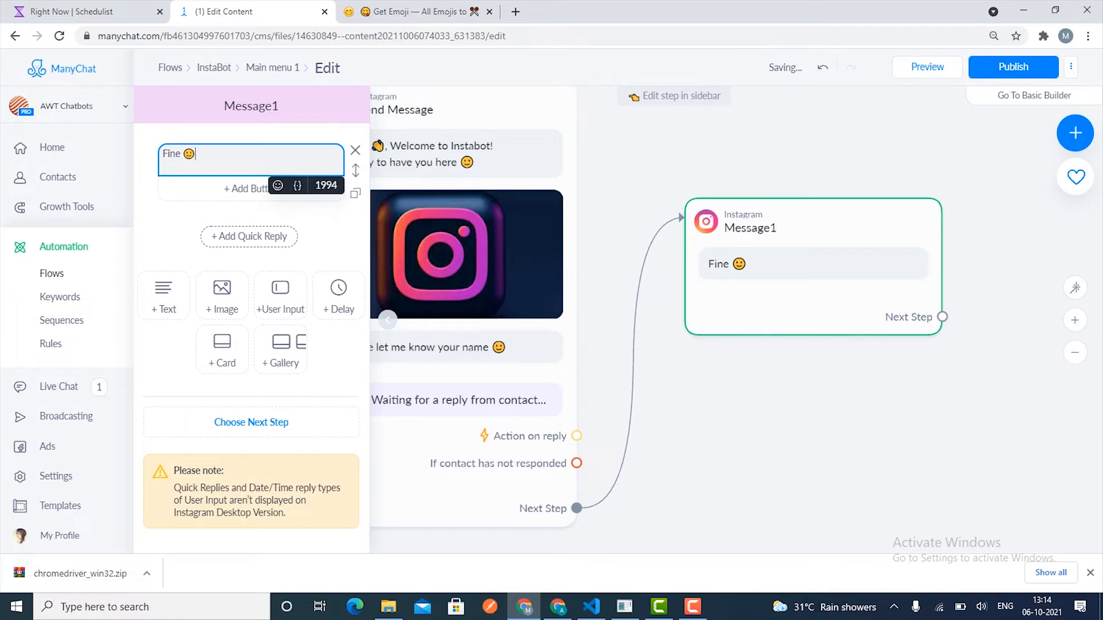
text(Tell me something about business)
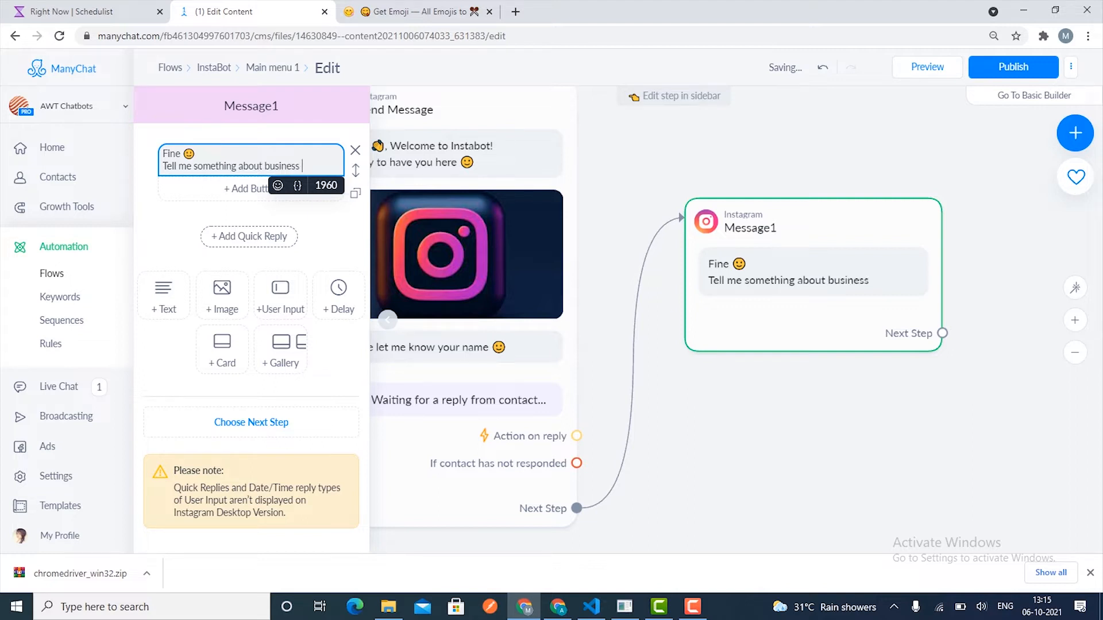
text( .)
- Copy Message1's text and replace its text block with a user input block that asks the same text
key(ctrl+a)
key(ctrl+c)
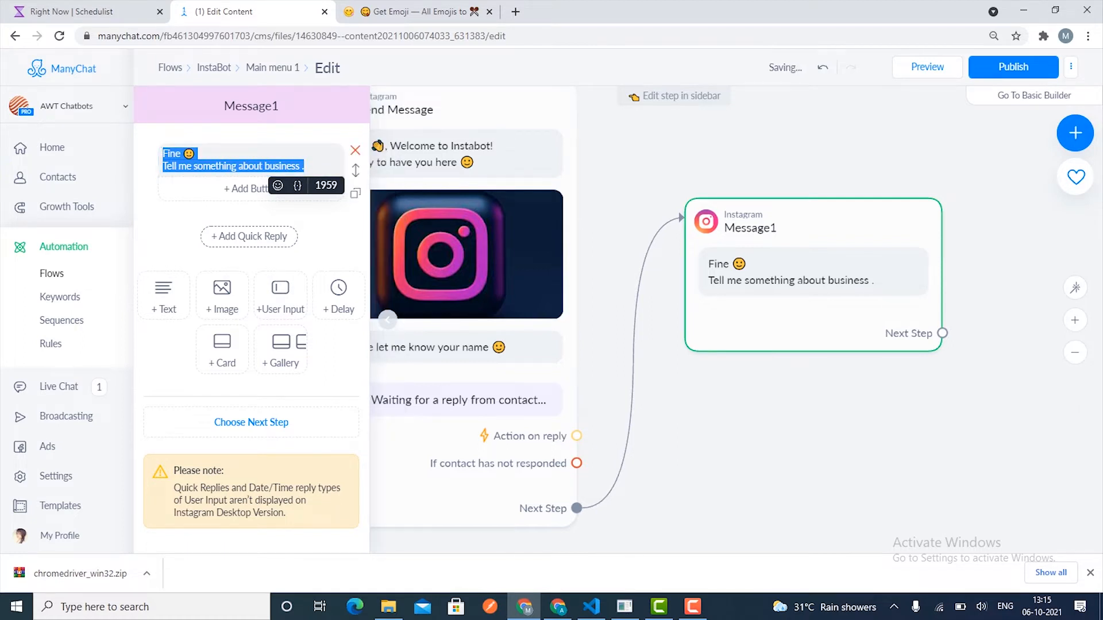
click(355, 150)
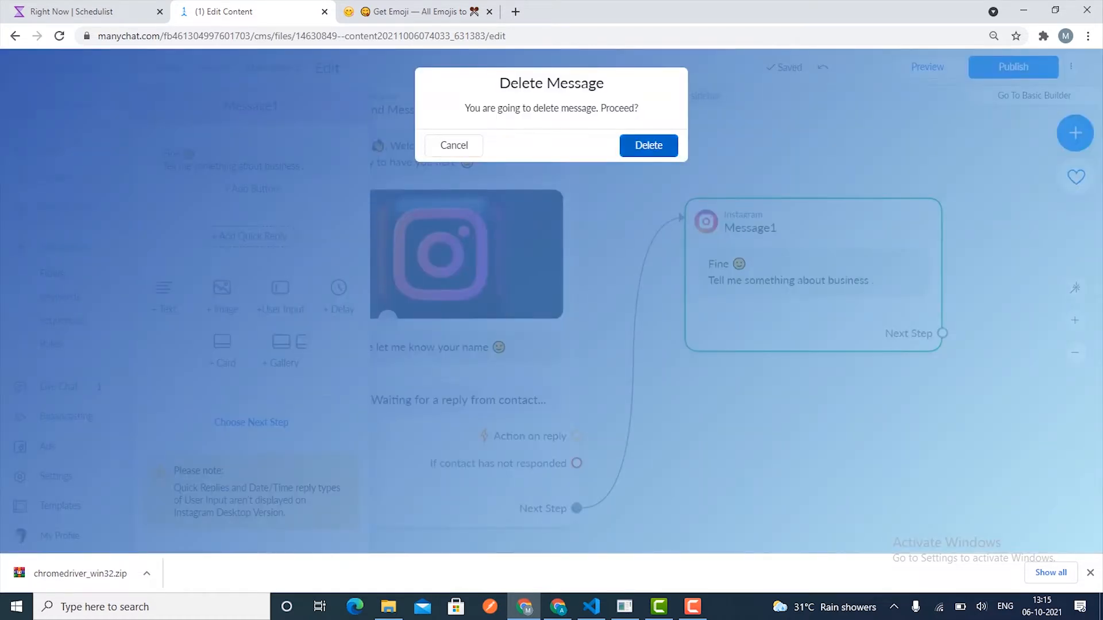
click(647, 145)
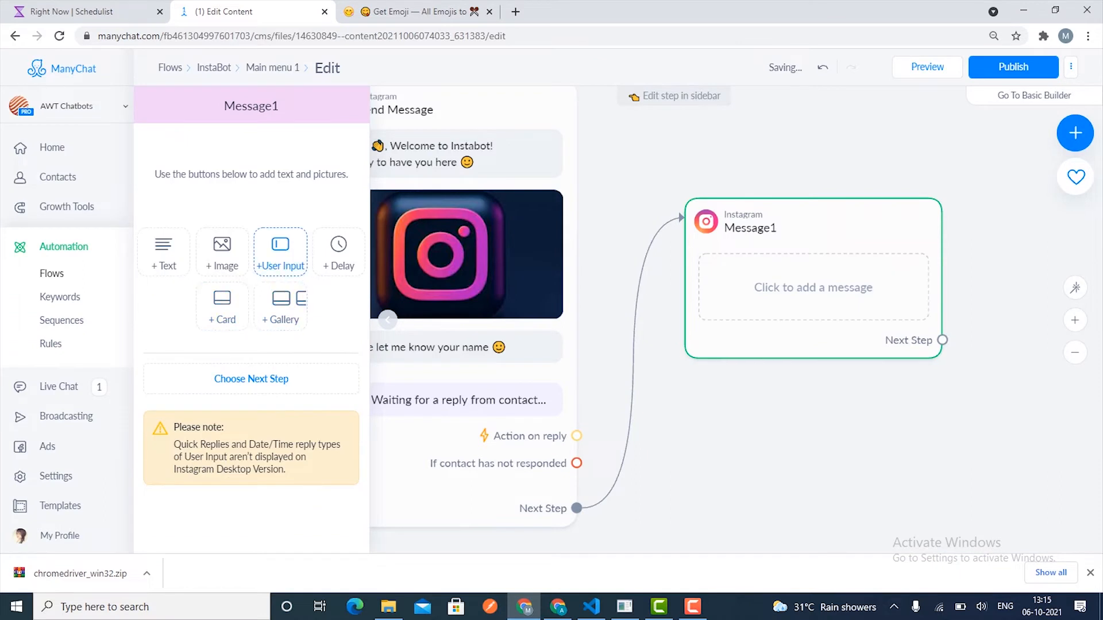
click(280, 253)
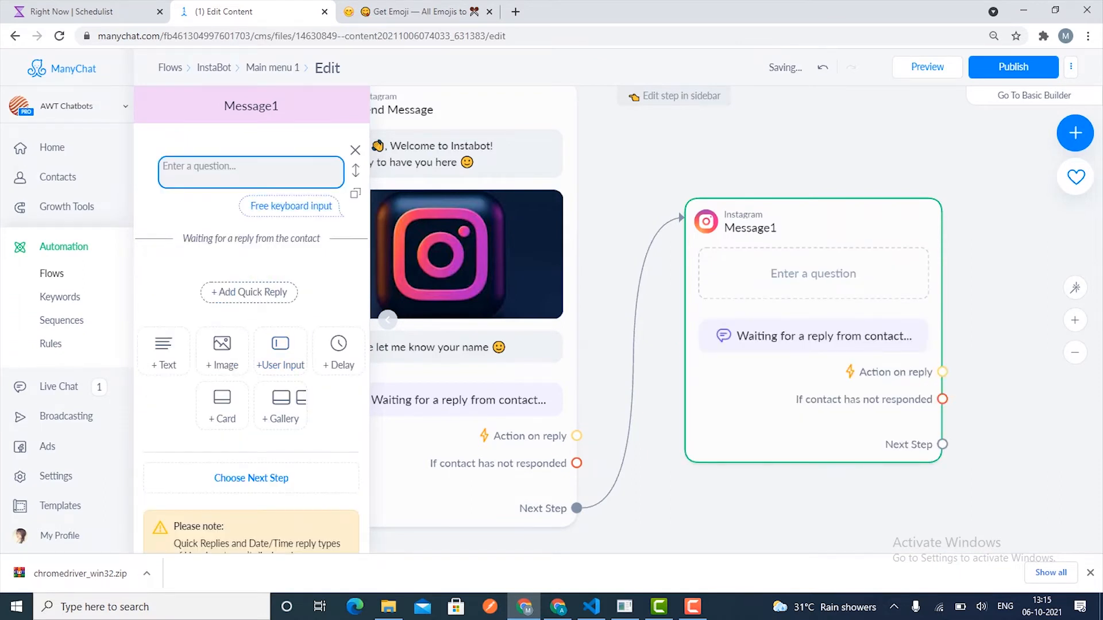
click(251, 172)
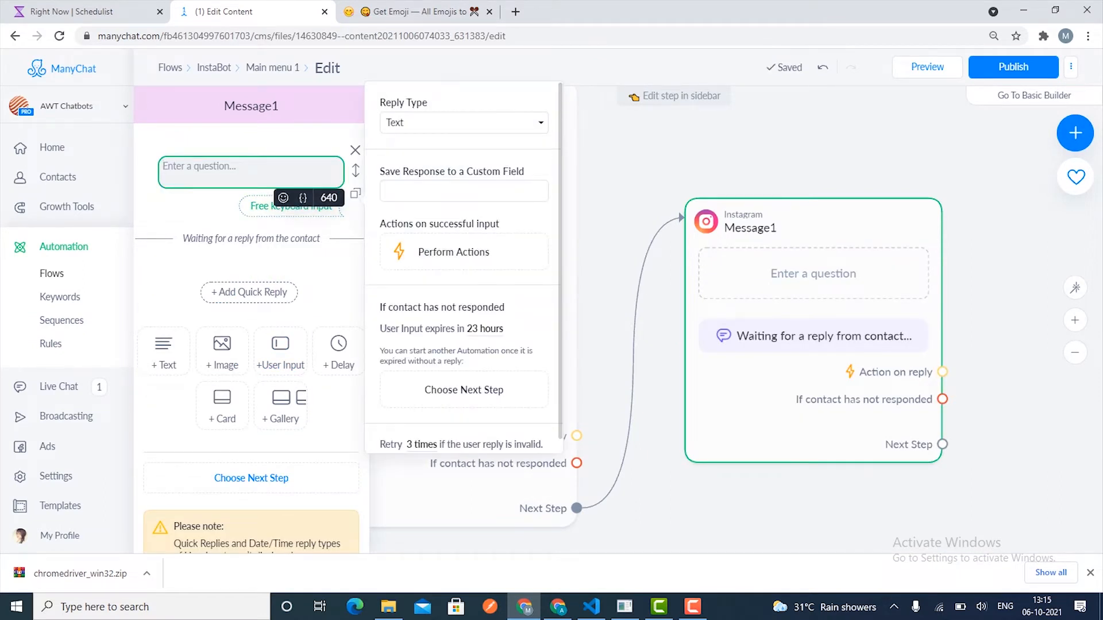
key(ctrl+v)
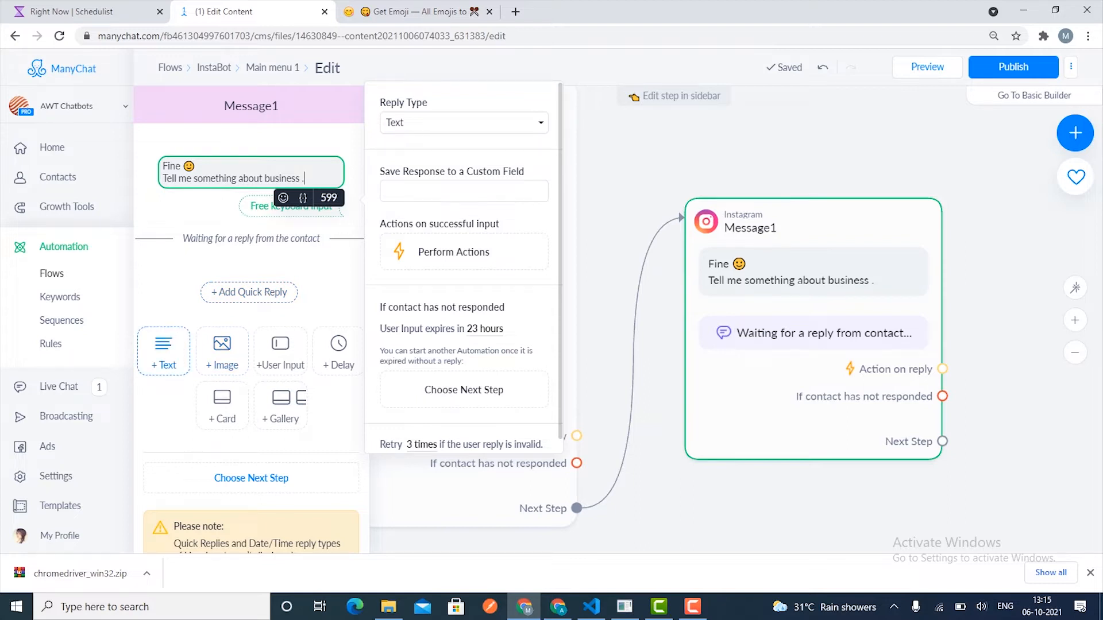
- Add a text block below the business question reading "Great" followed by a thumbs-up emoji
click(163, 350)
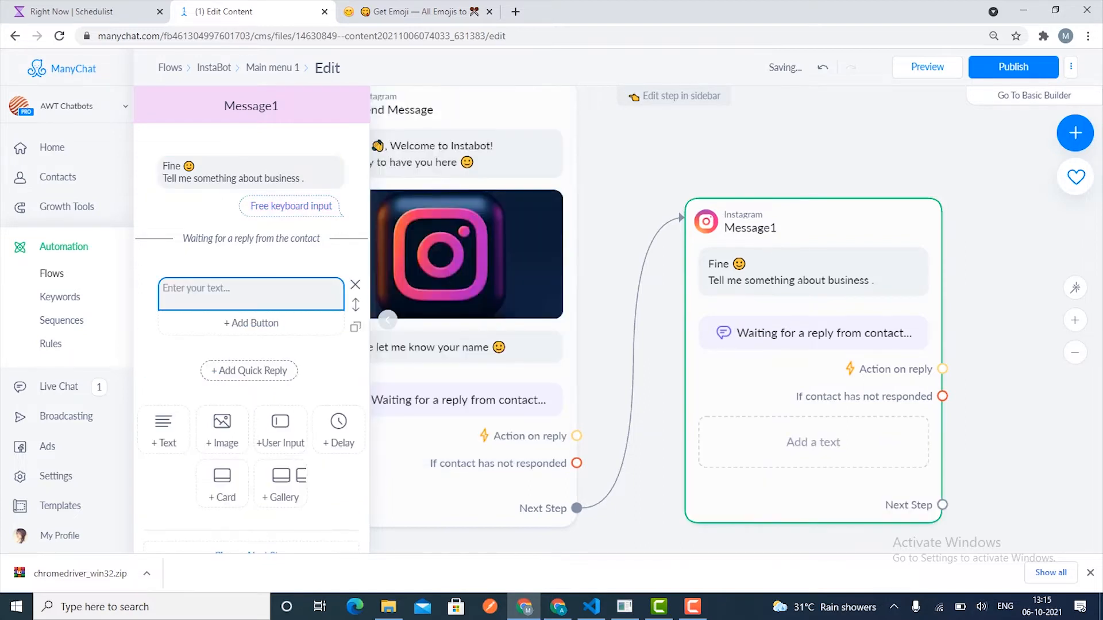
text(Great)
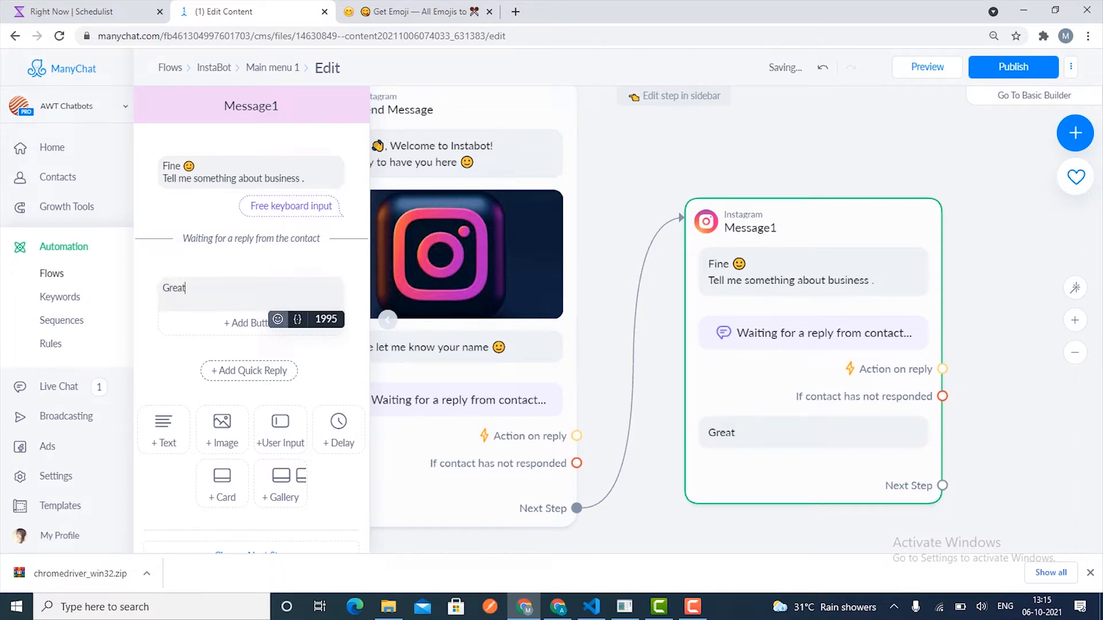
click(278, 319)
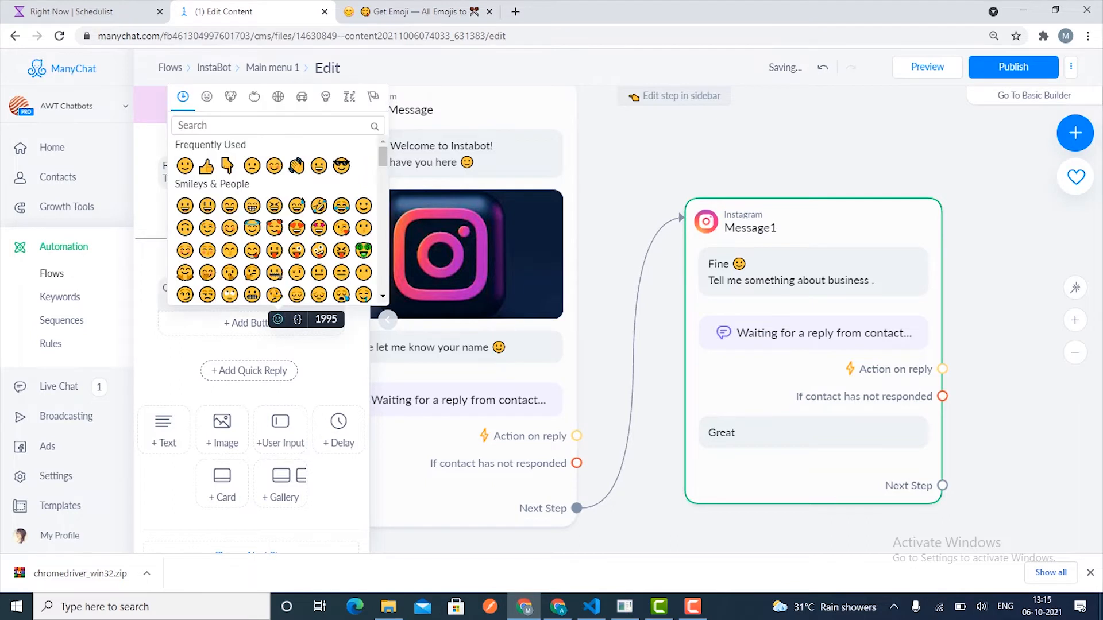
click(206, 166)
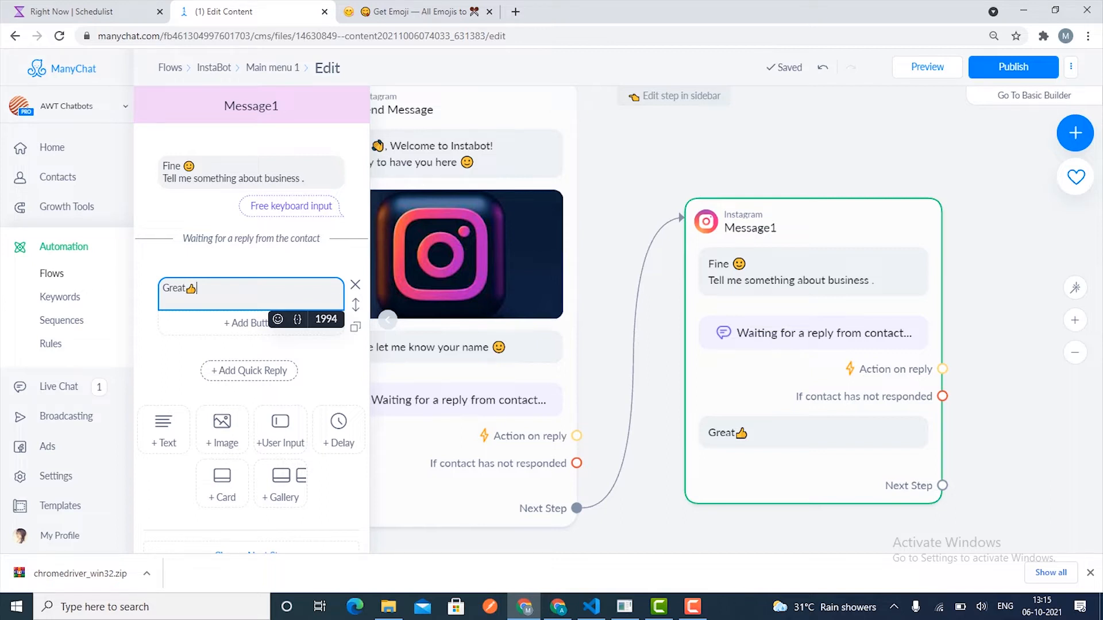
- Add a second line "There are lot of business owners connected with us." to the "Great" text block
key(Return)
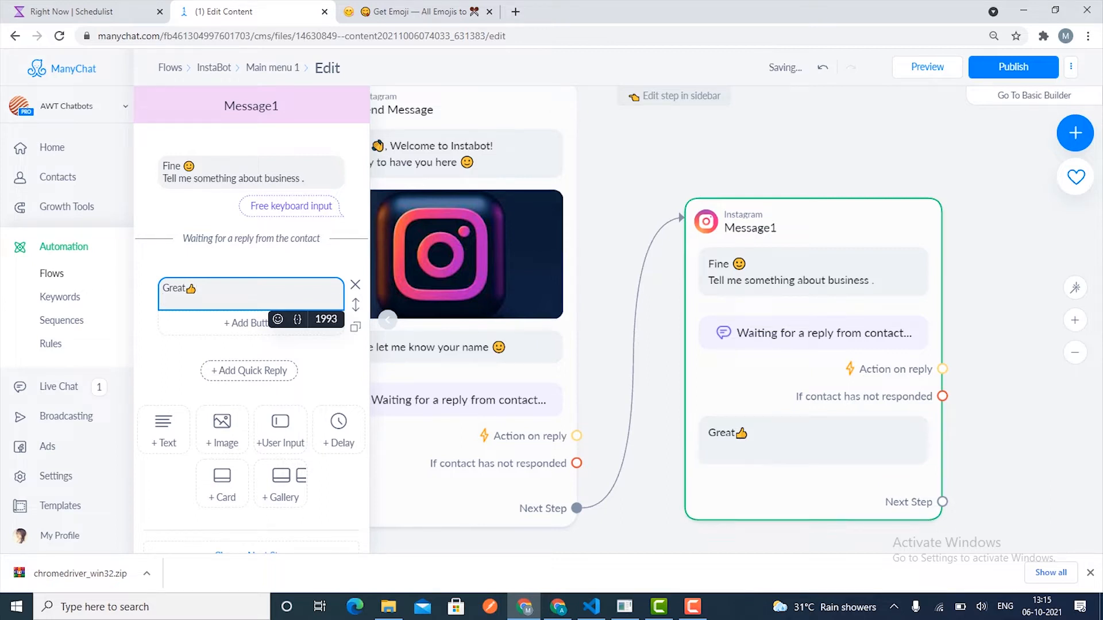
text(There are lot of b)
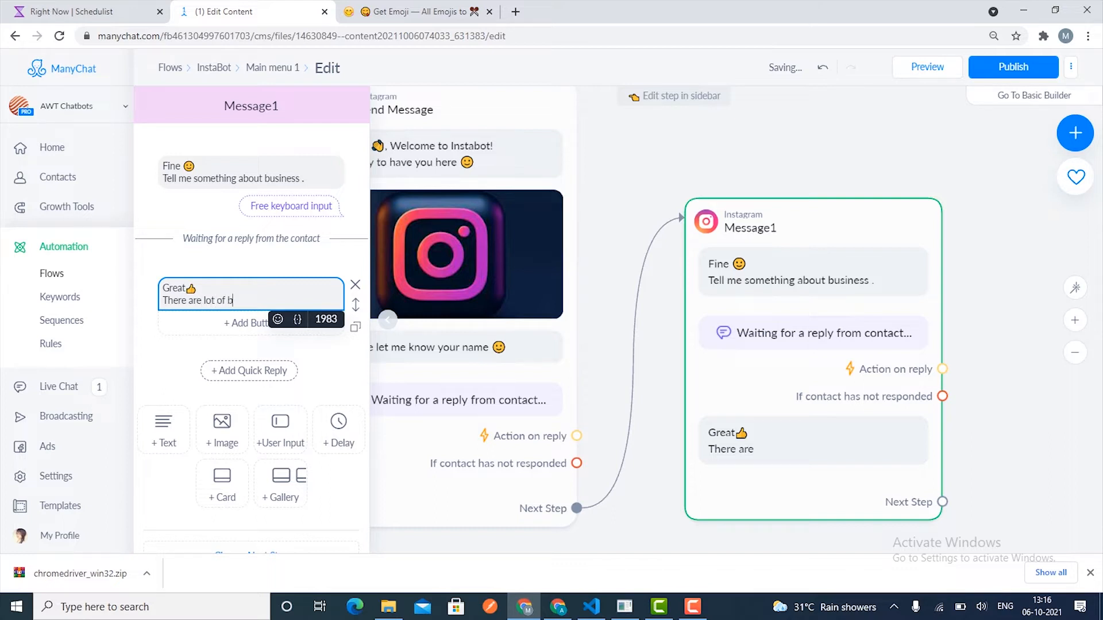
text(usiness)
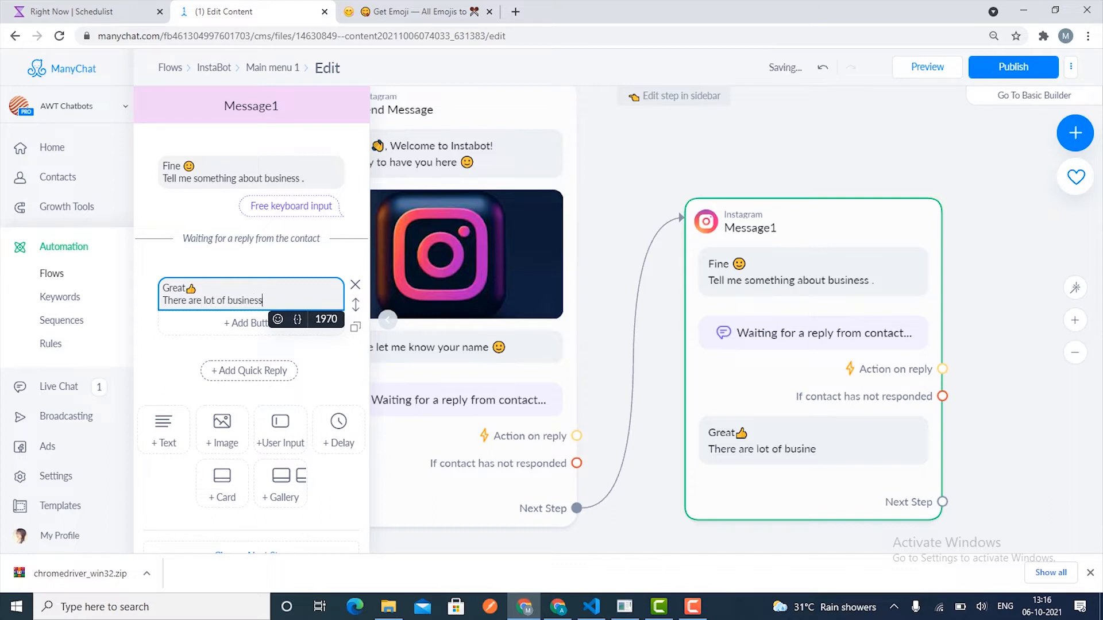
text( owners conn)
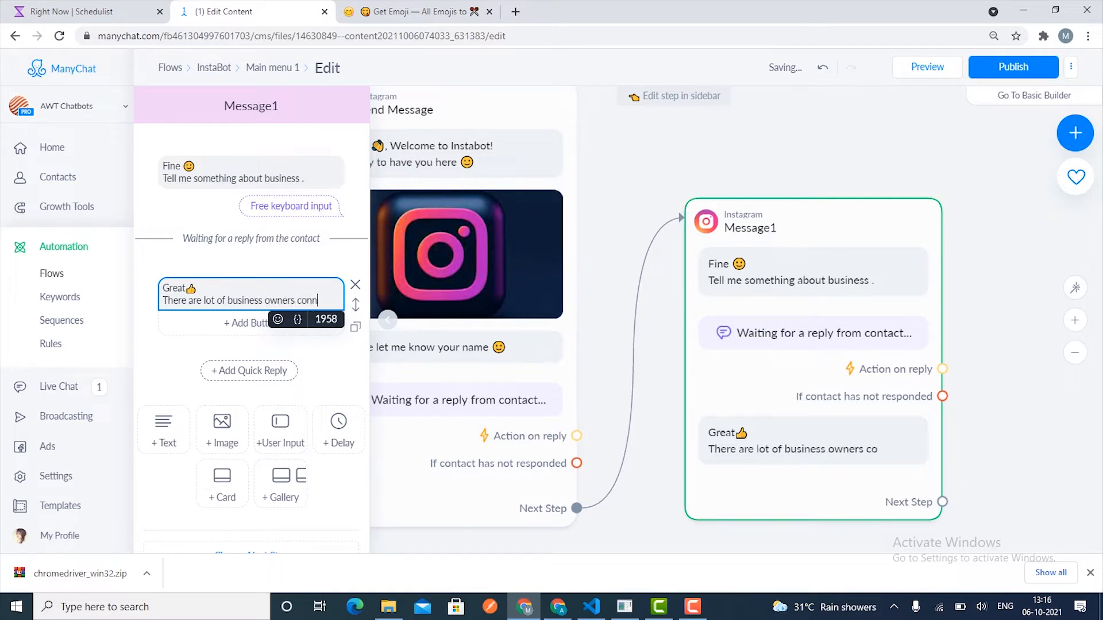
text(ected wit)
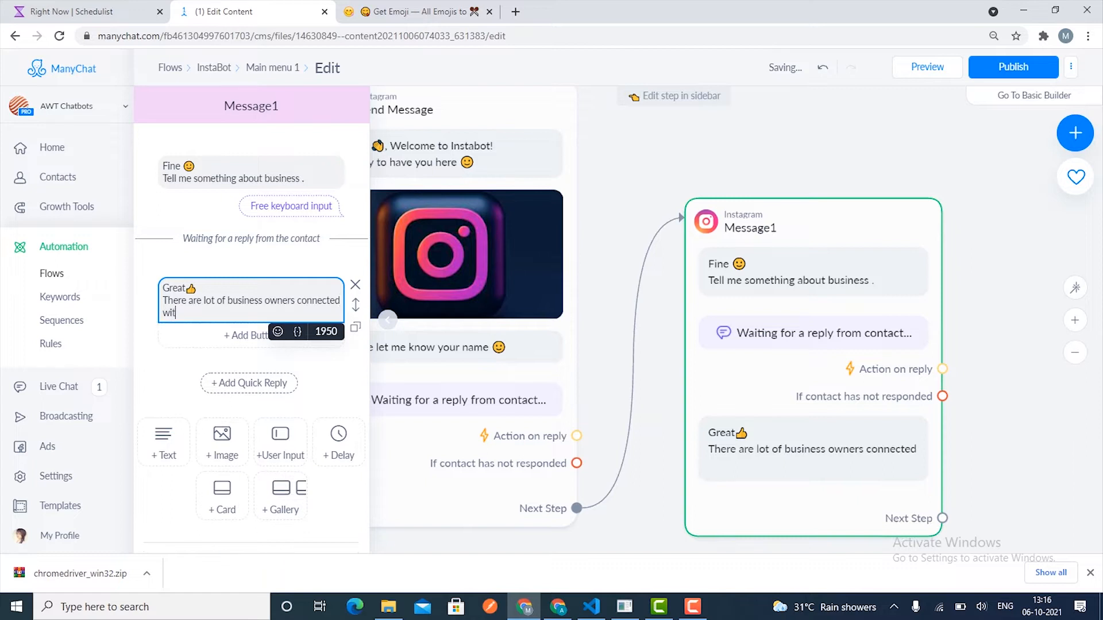
text(h us.)
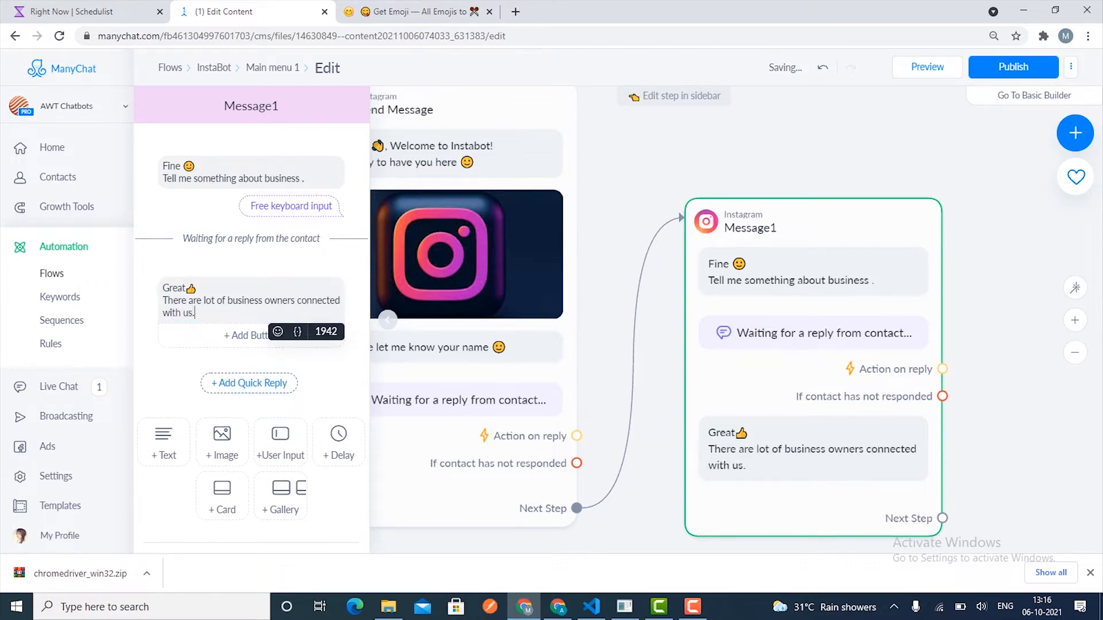
- Add a user input block below the "Great" text asking "Please tell me what services do you offer"
click(281, 442)
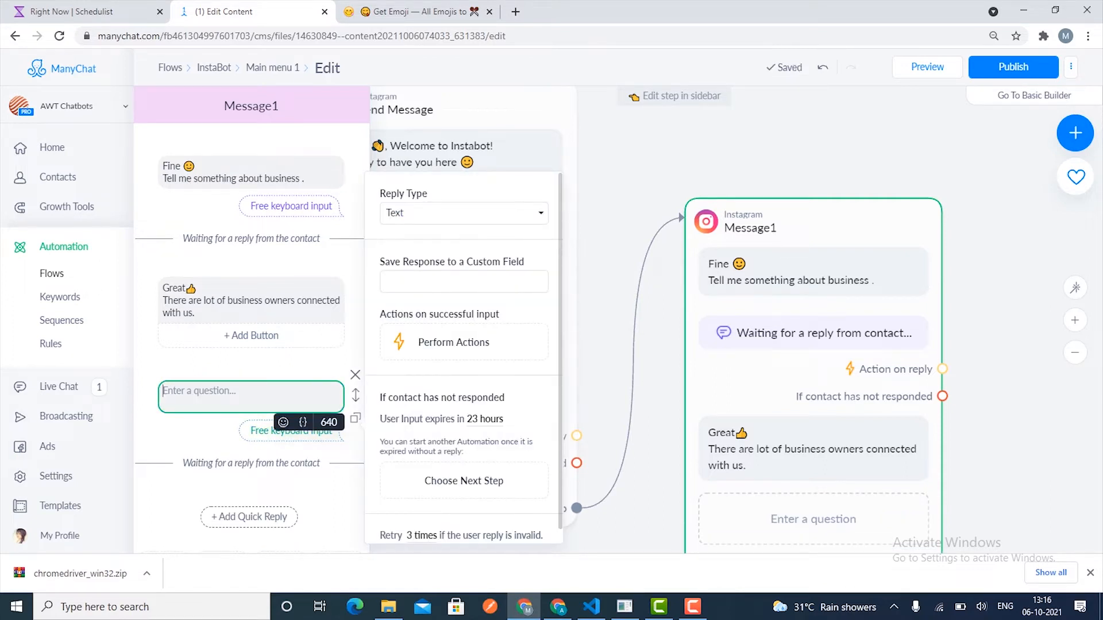
text(Pleasd)
key(BackSpace)
text(e tell  me)
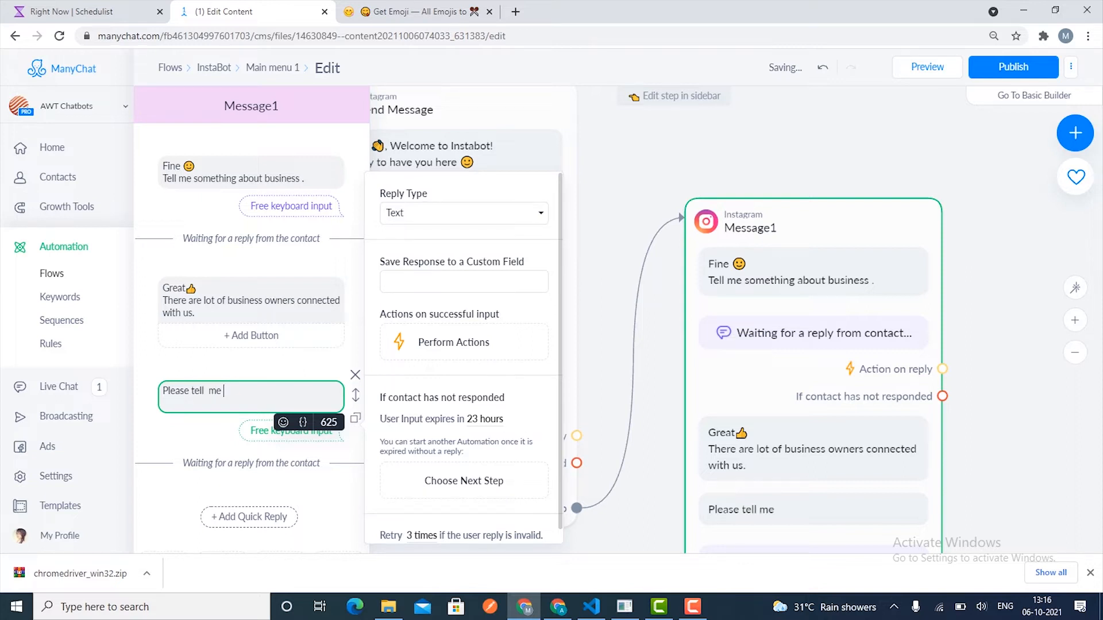
text( what services)
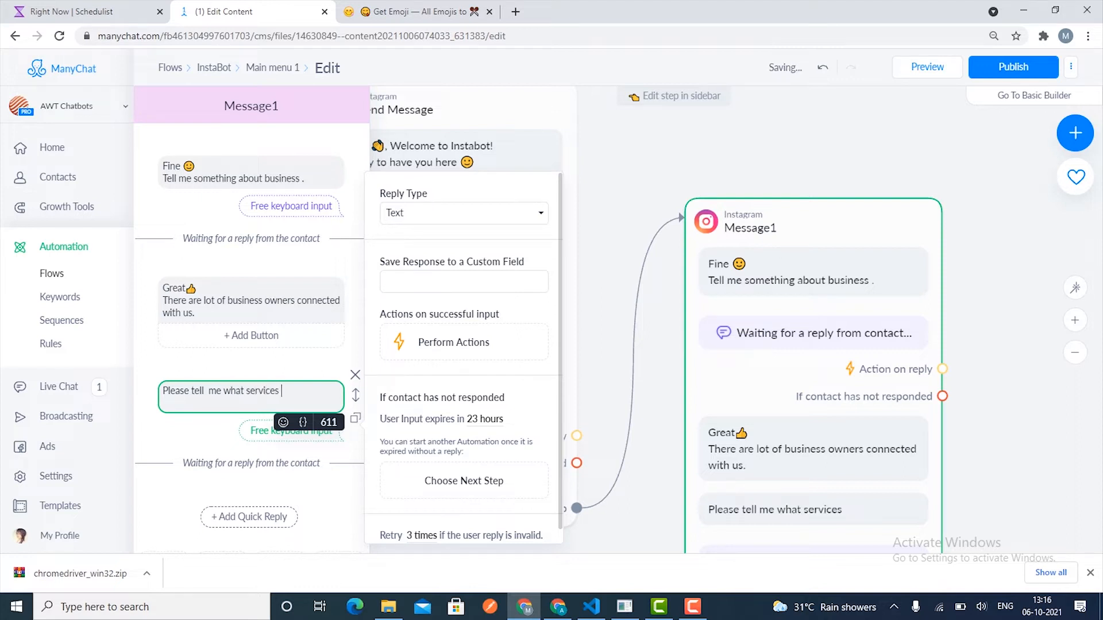
text( do)
text(u offer )
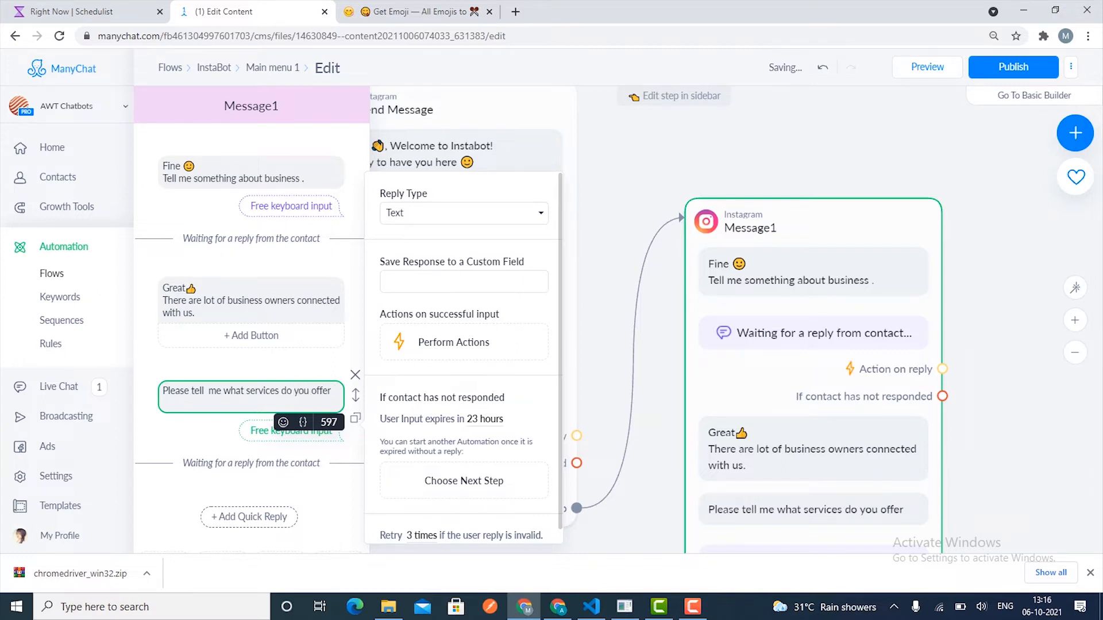
- Extend the services question with ".So,that I"ll help you to grow your business.." and close Message1's editor
text(.Soo,)
key(BackSpace)
key(BackSpace)
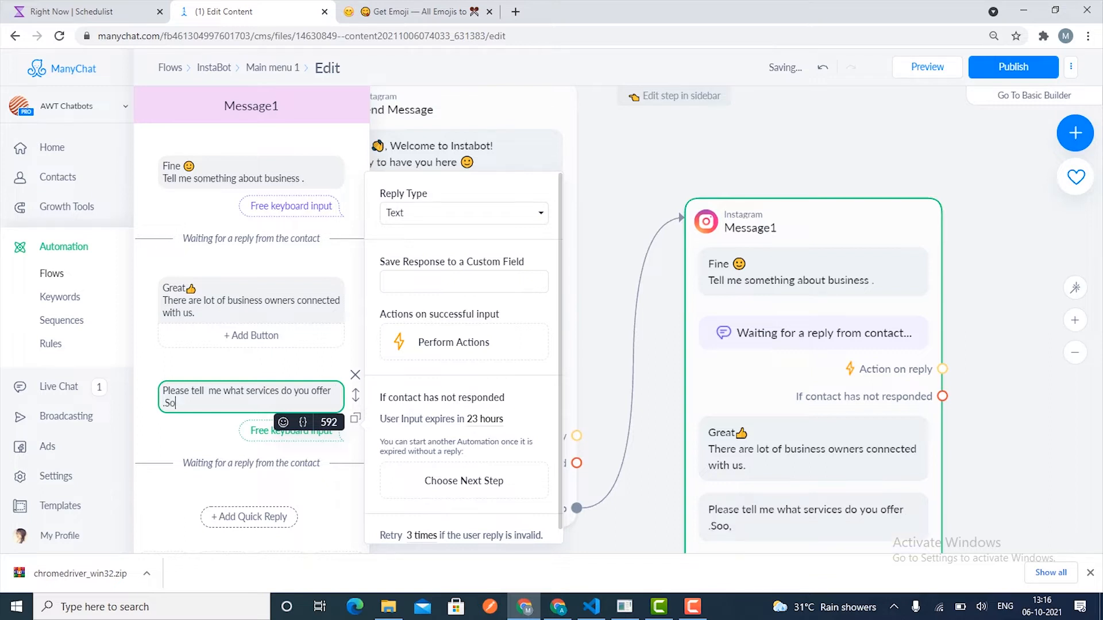
text(,that i)
key(BackSpace)
text(I'l)
text(l he)
text(lp)
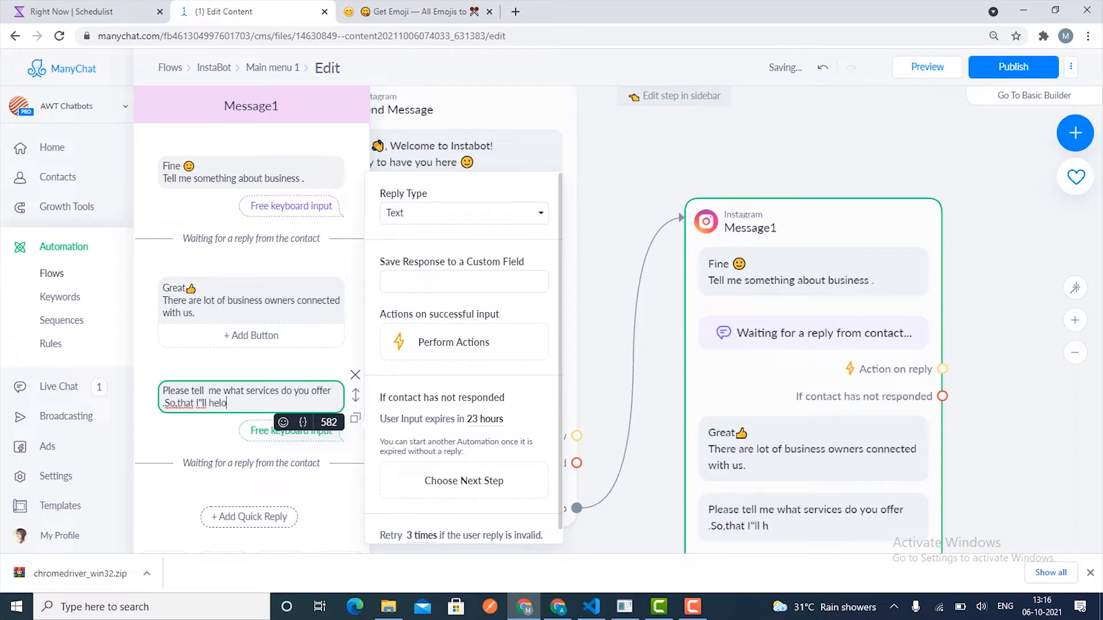
text( you to grow youe)
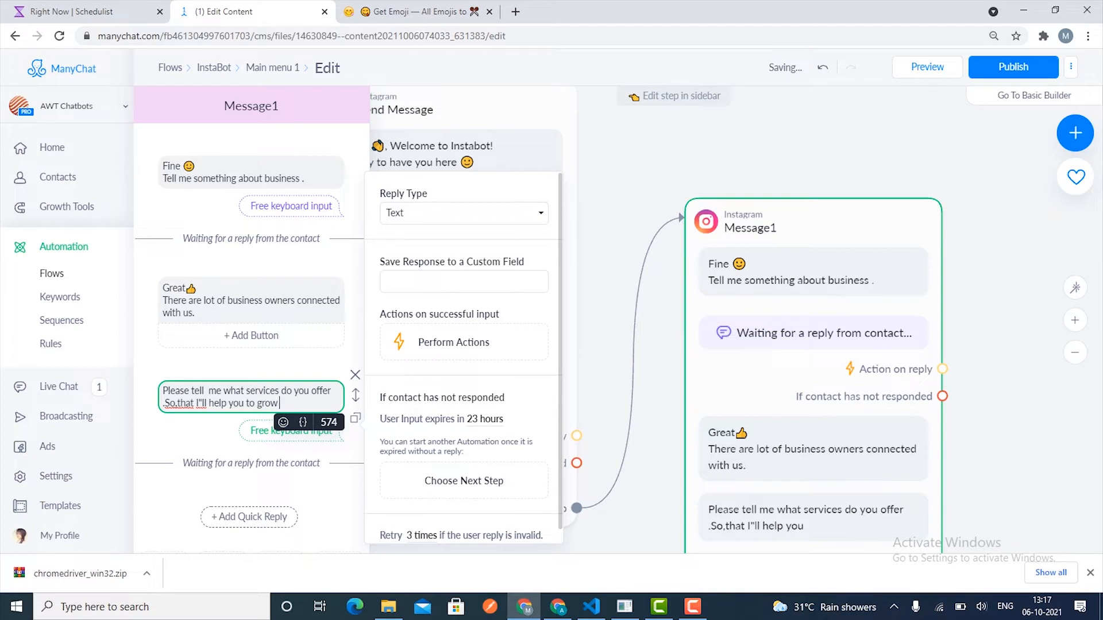
text(r business..)
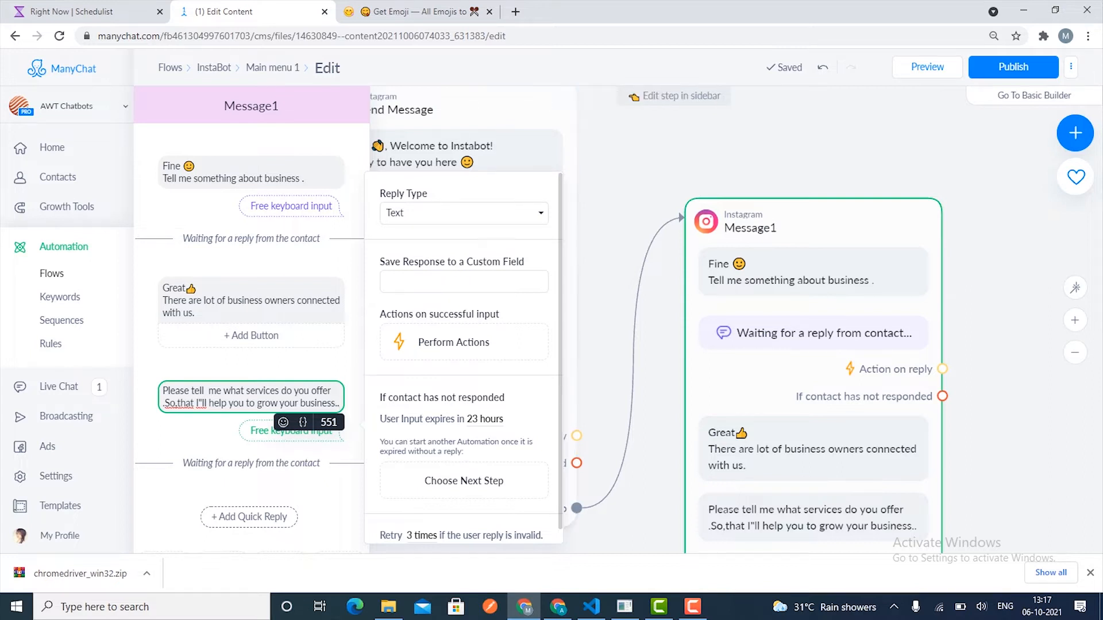
key(Escape)
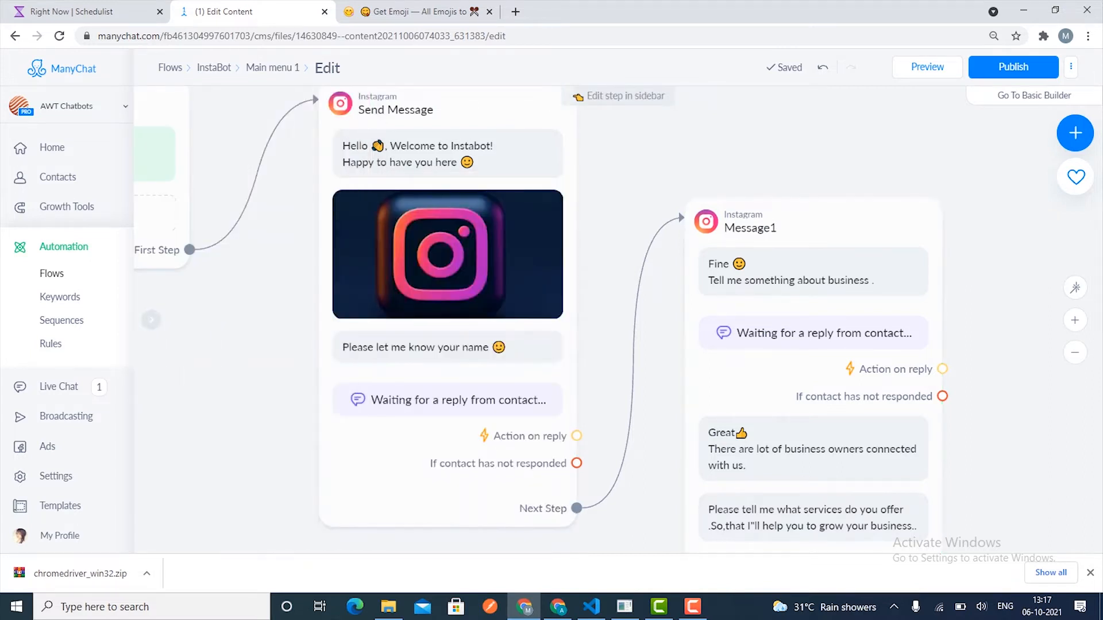
- Add a new Instagram message step connected to Message1's Next Step
drag(977, 397, 590, 223)
drag(555, 513, 649, 221)
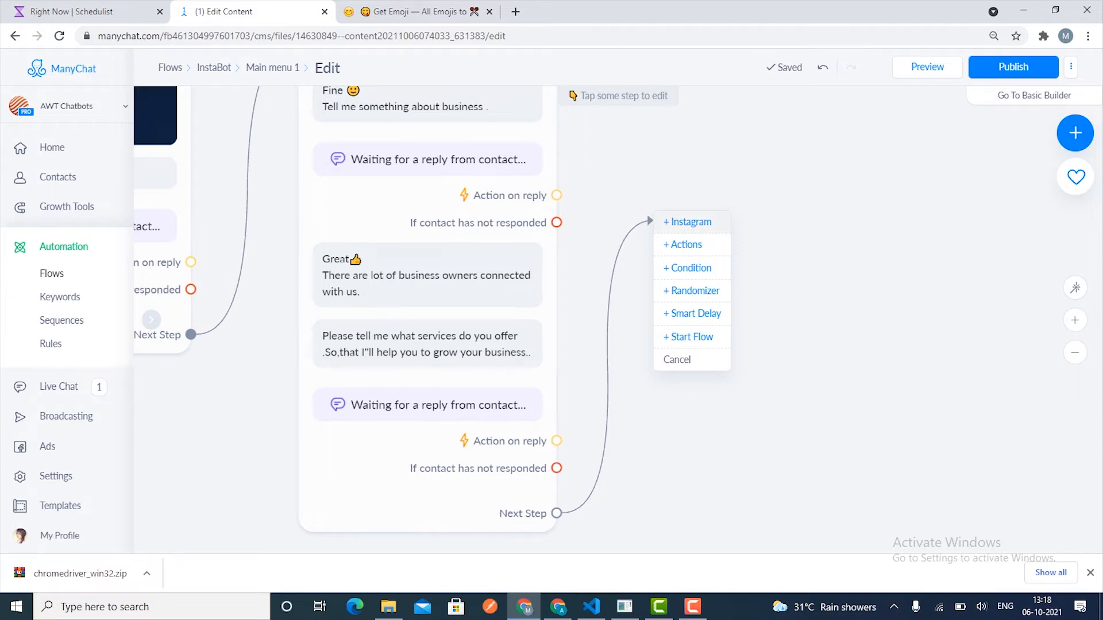
click(688, 222)
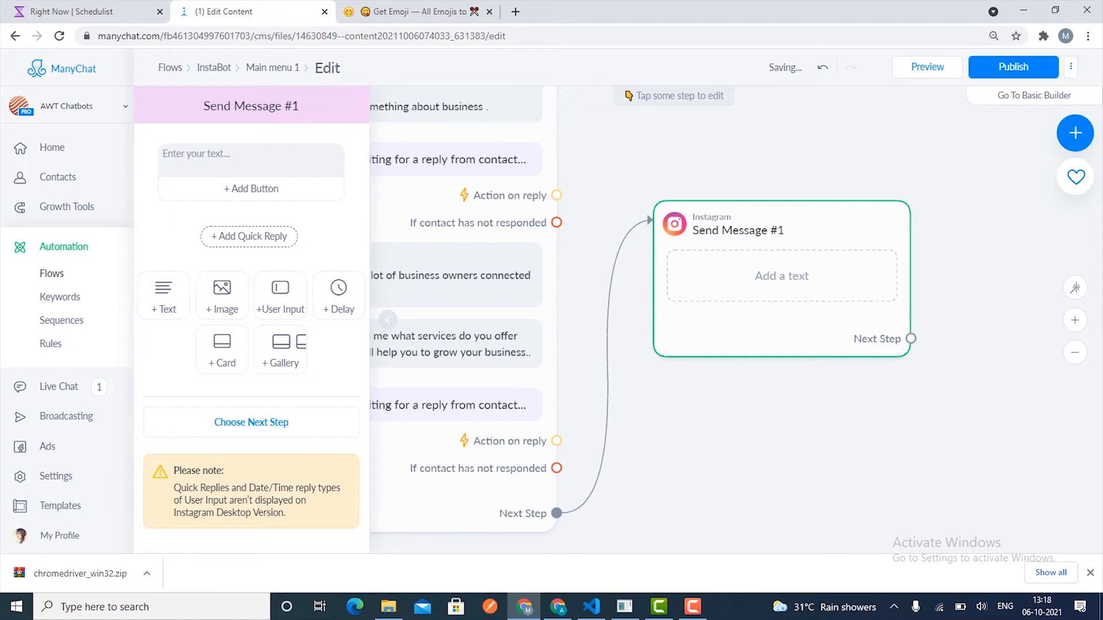
- Enter "Sounds Good" with a thumbs-up emoji and a second line "How much do your services cost?" in the new message's text block
click(241, 159)
text(Sounds Good)
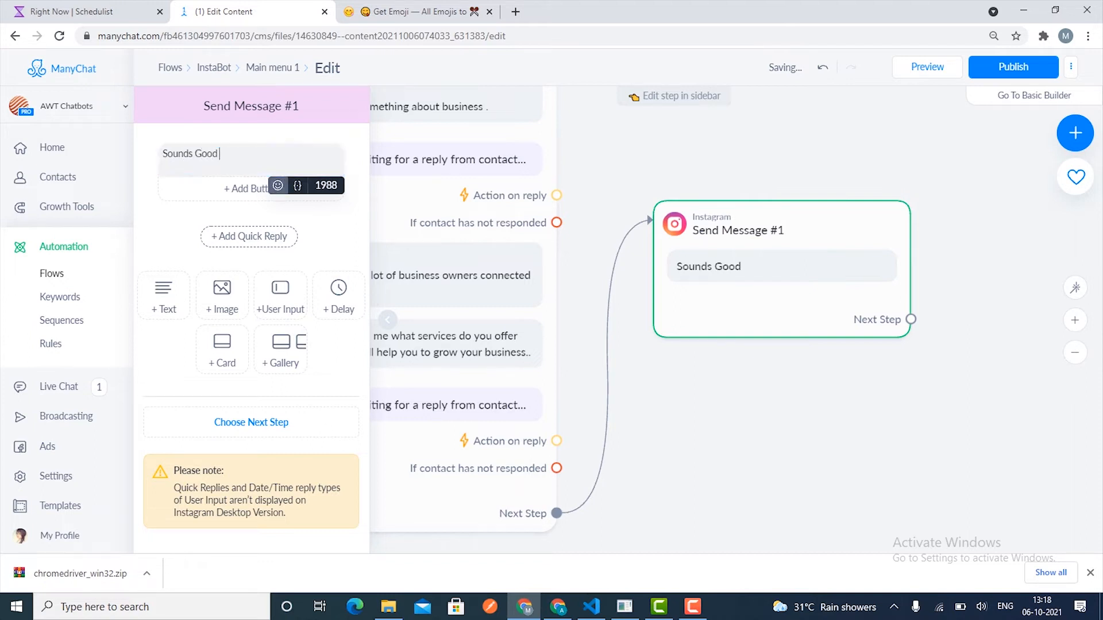
click(278, 185)
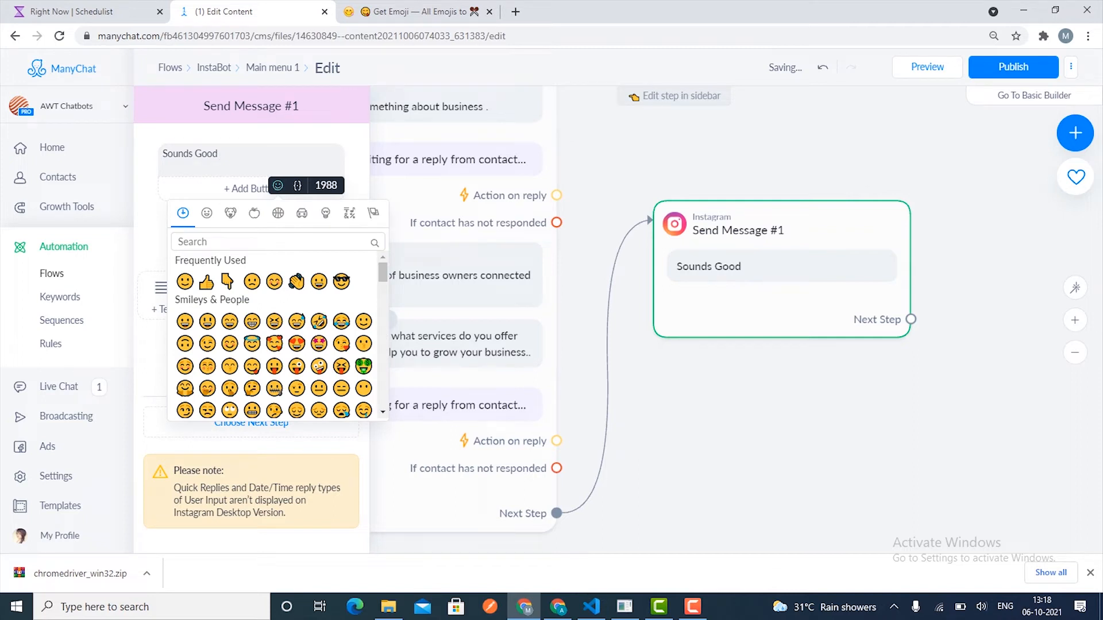
click(206, 281)
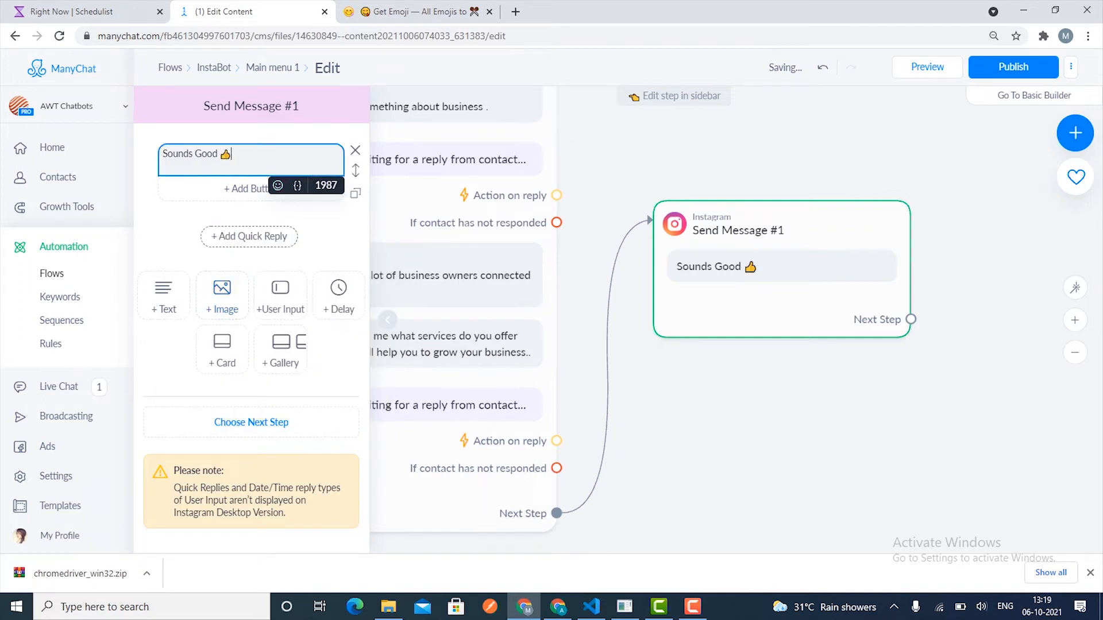
key(Return)
text(How much do yo)
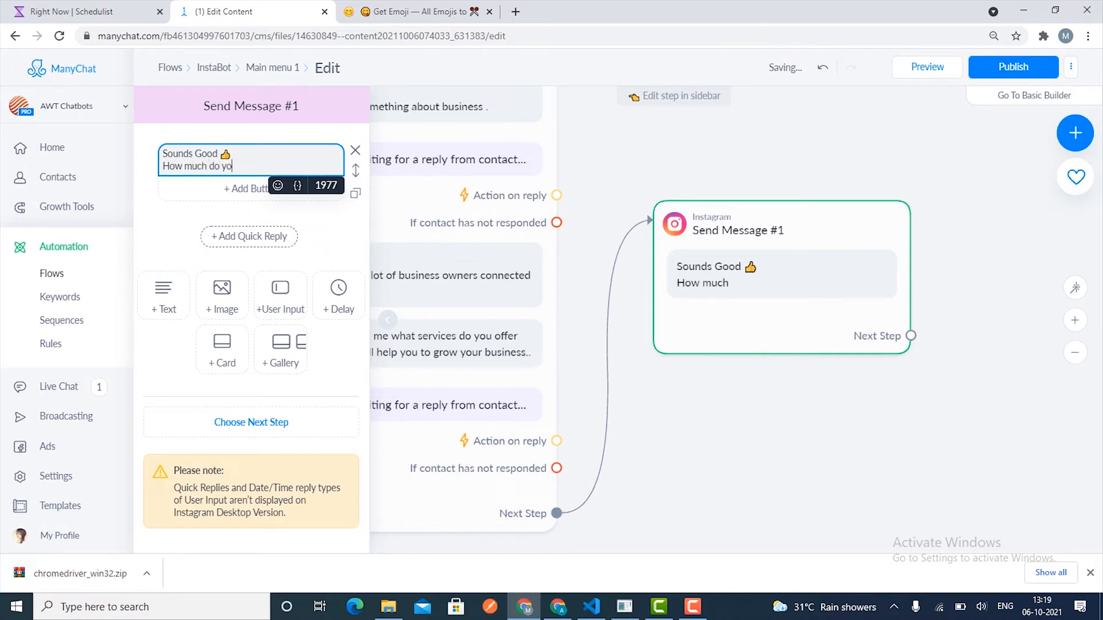
text(ur services  cost?)
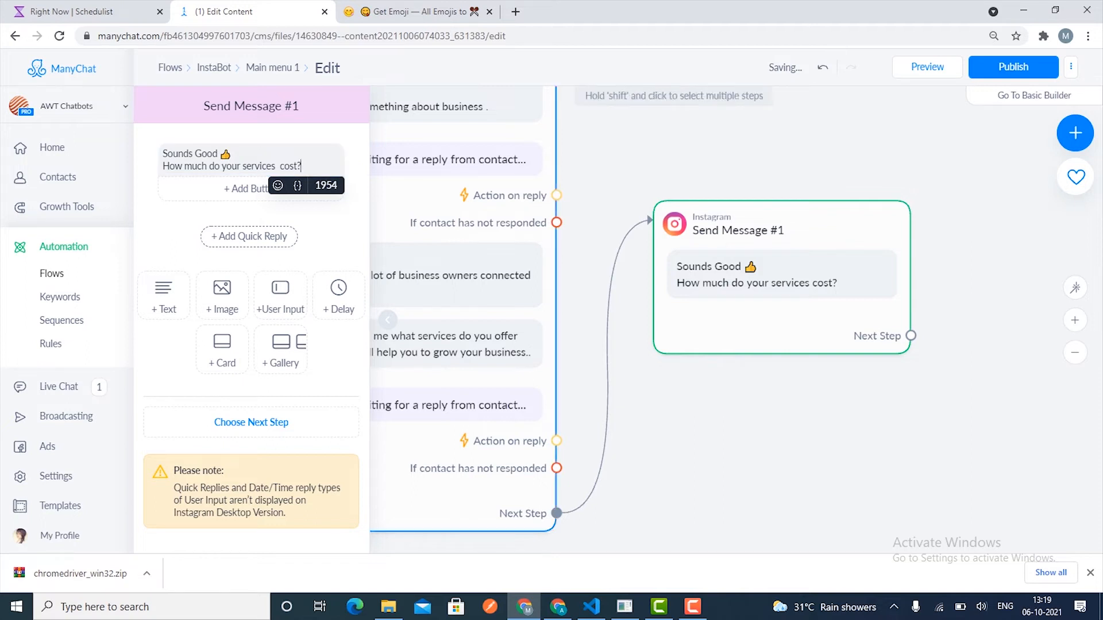
- Copy the service cost text and replace its text block with a user input block that asks the same text
drag(162, 154, 302, 167)
key(ctrl+c)
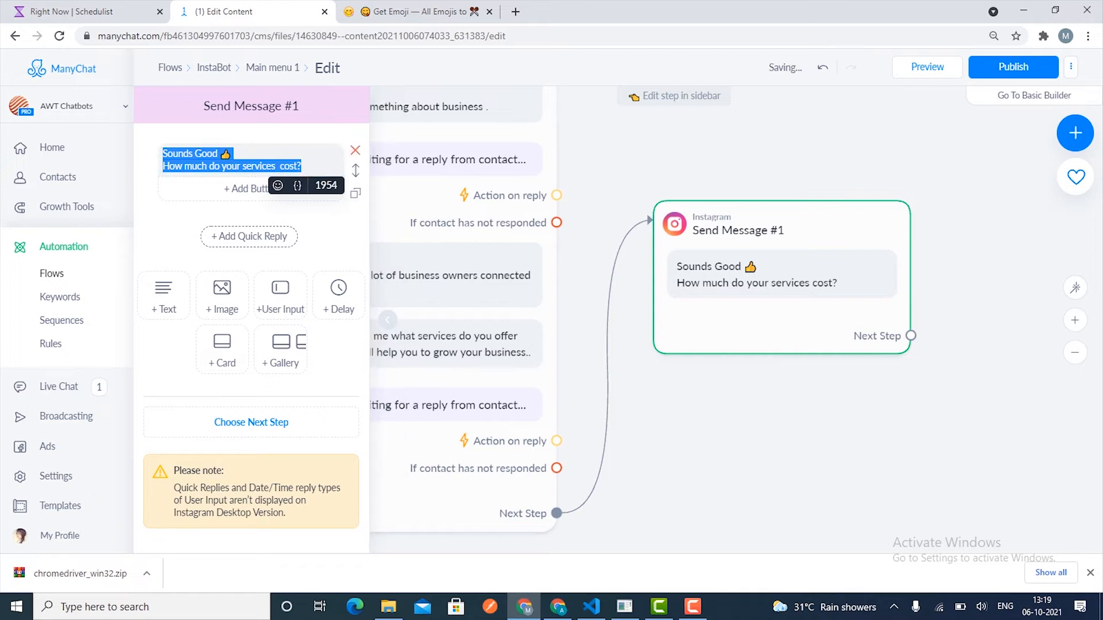
key(BackSpace)
key(BackSpace)
key(Return)
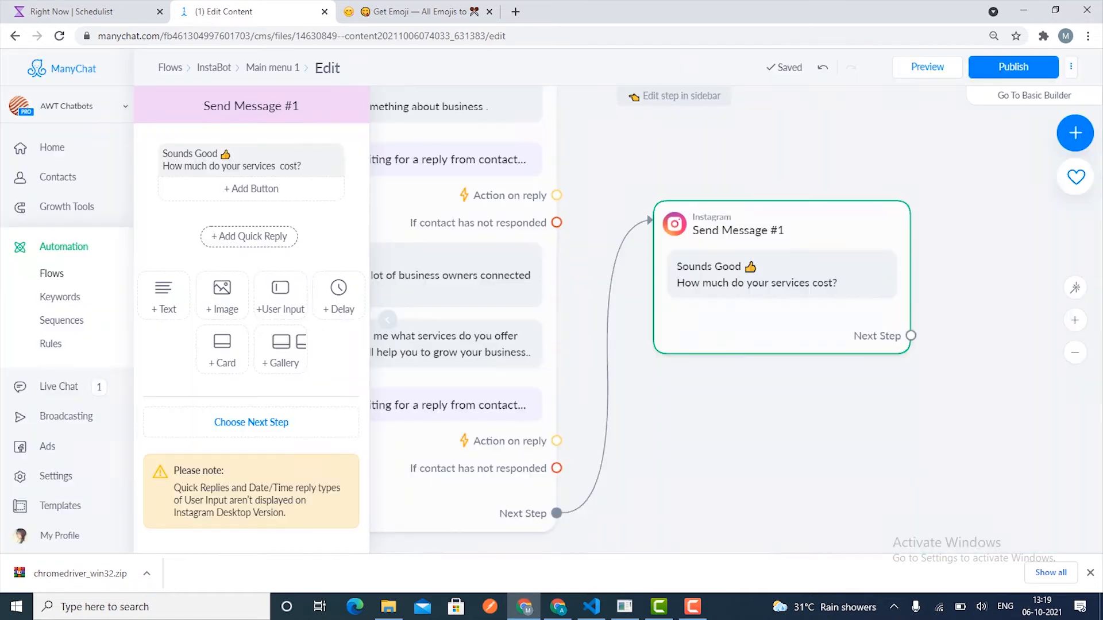
click(280, 253)
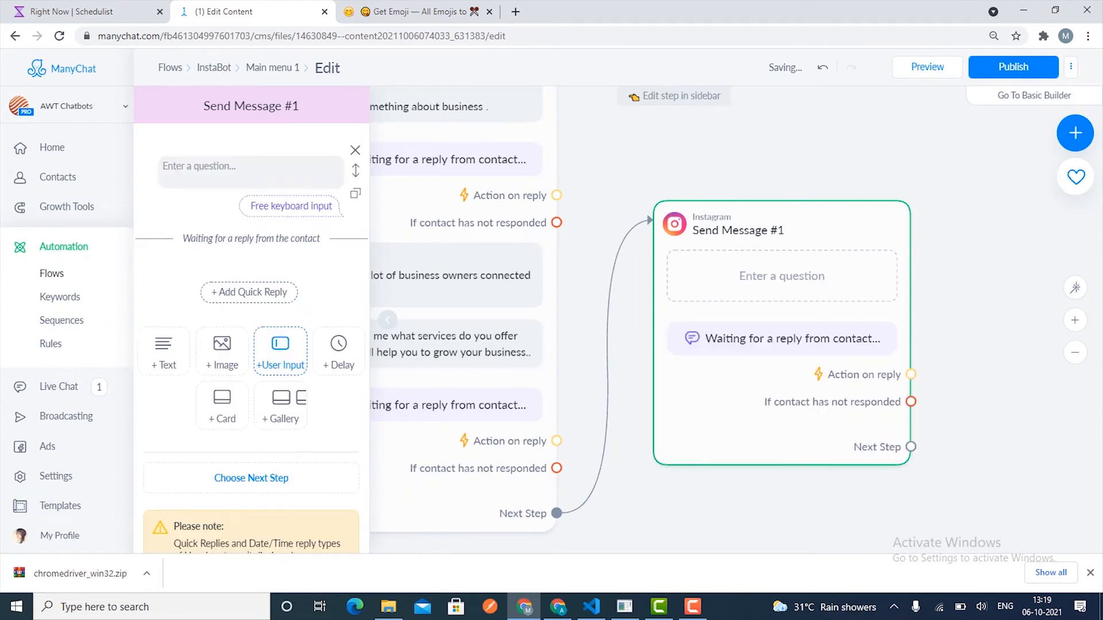
key(ctrl+v)
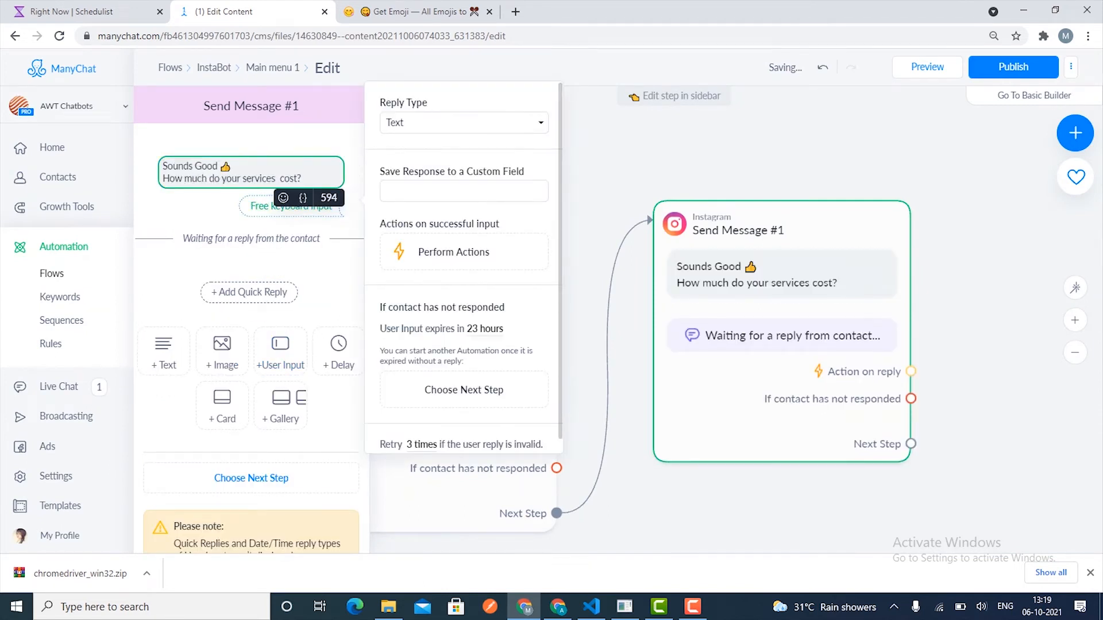
key(Escape)
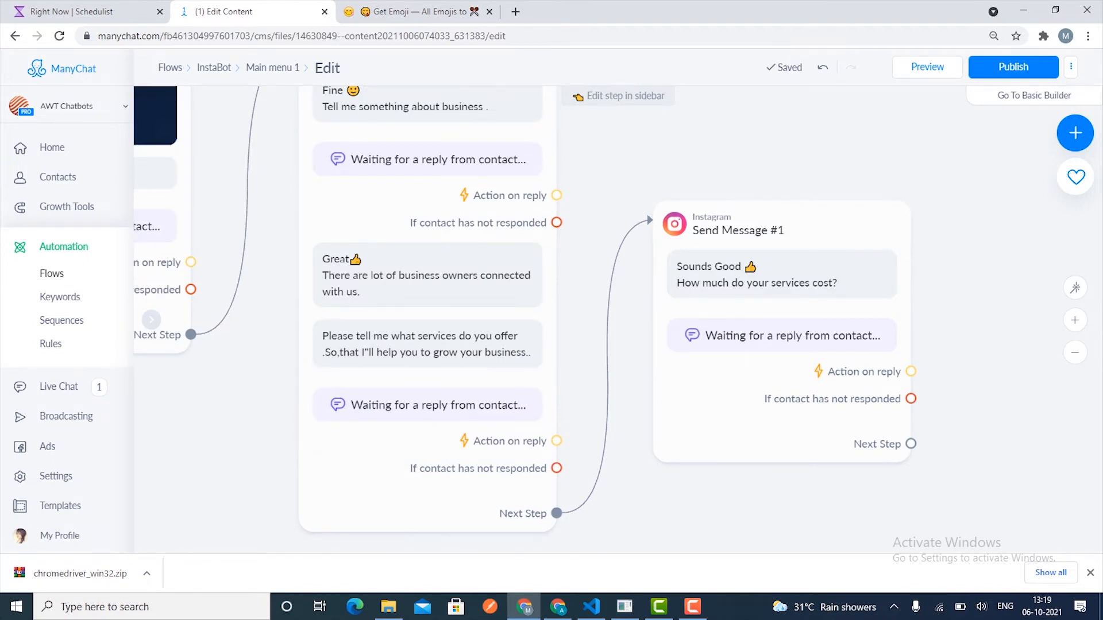
- Add another Instagram message step connected to the Next Step of the service cost message
drag(764, 511, 627, 466)
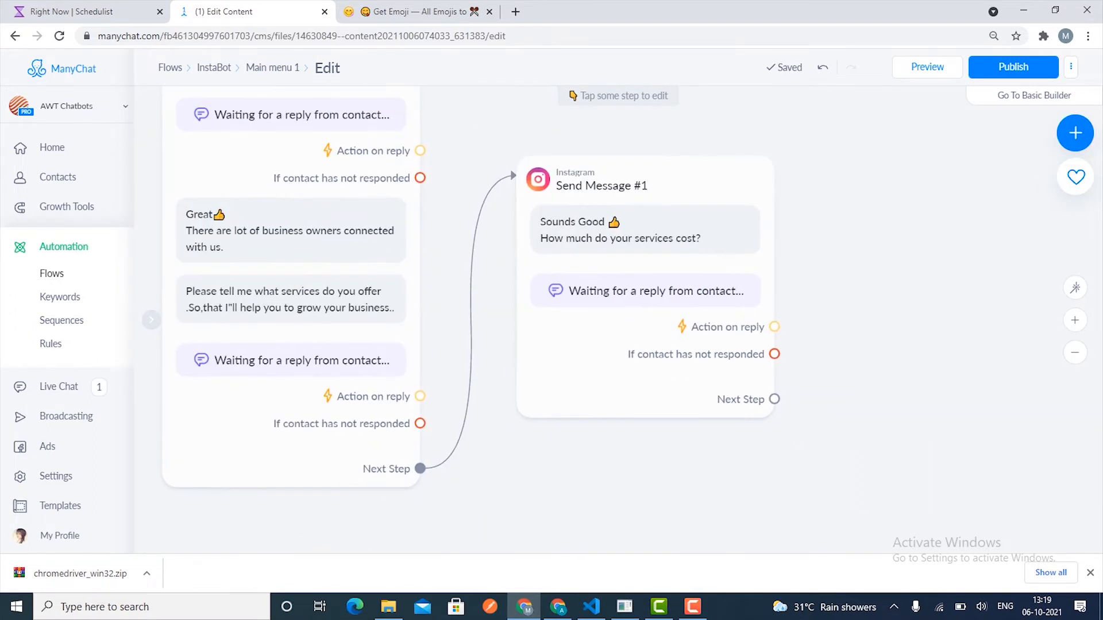
drag(774, 399, 855, 220)
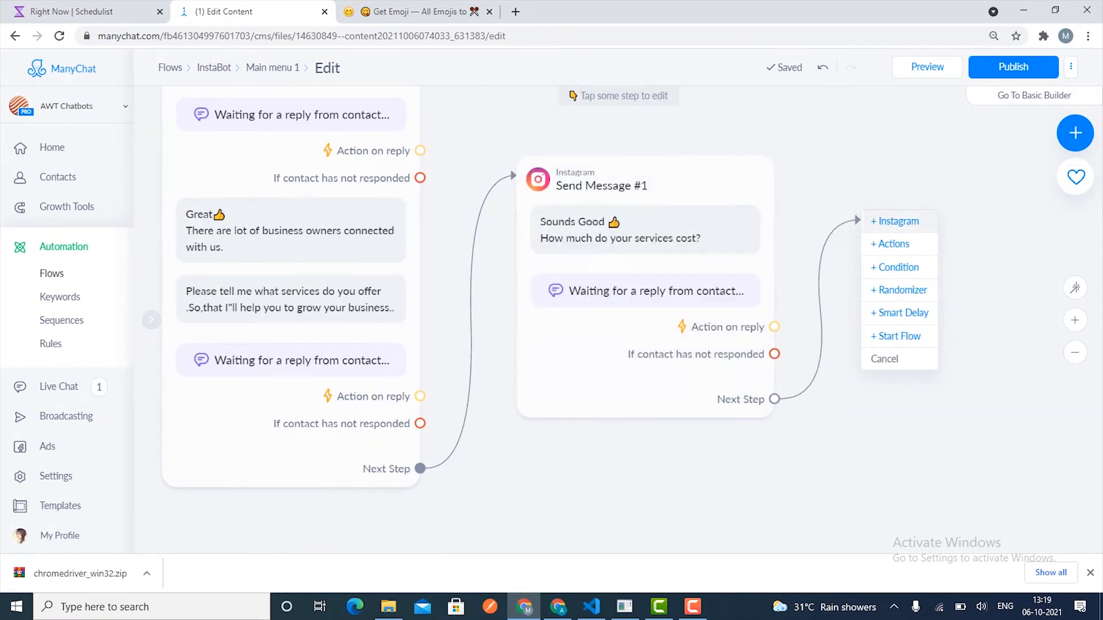
click(894, 220)
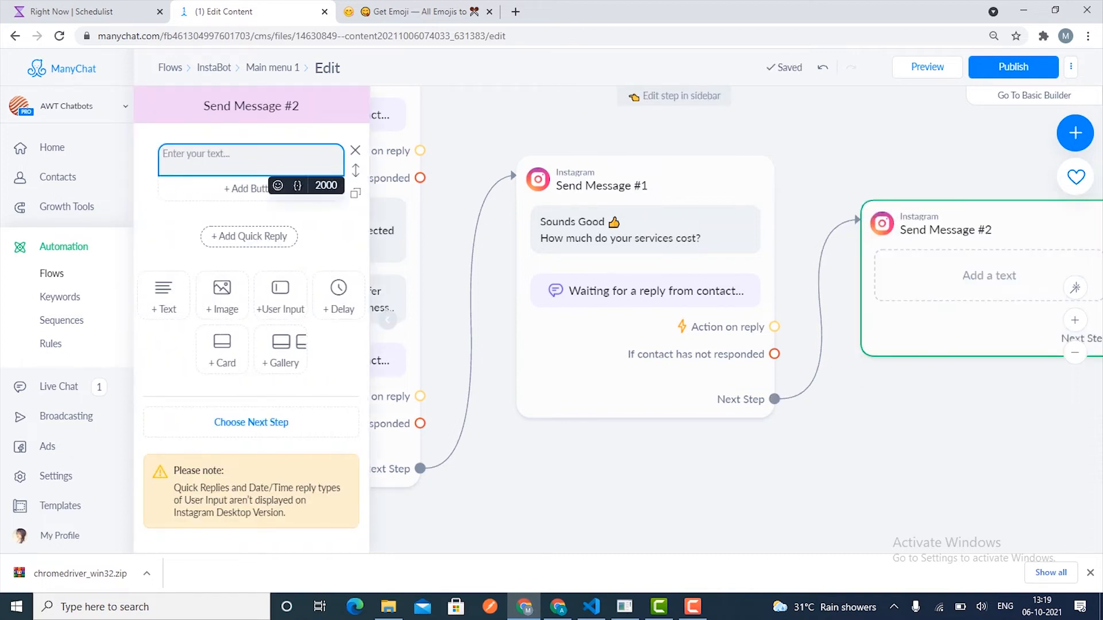
- Enter "That's Awesome !" in the new message's text block and begin a second line with "Would"
text(That's Awe)
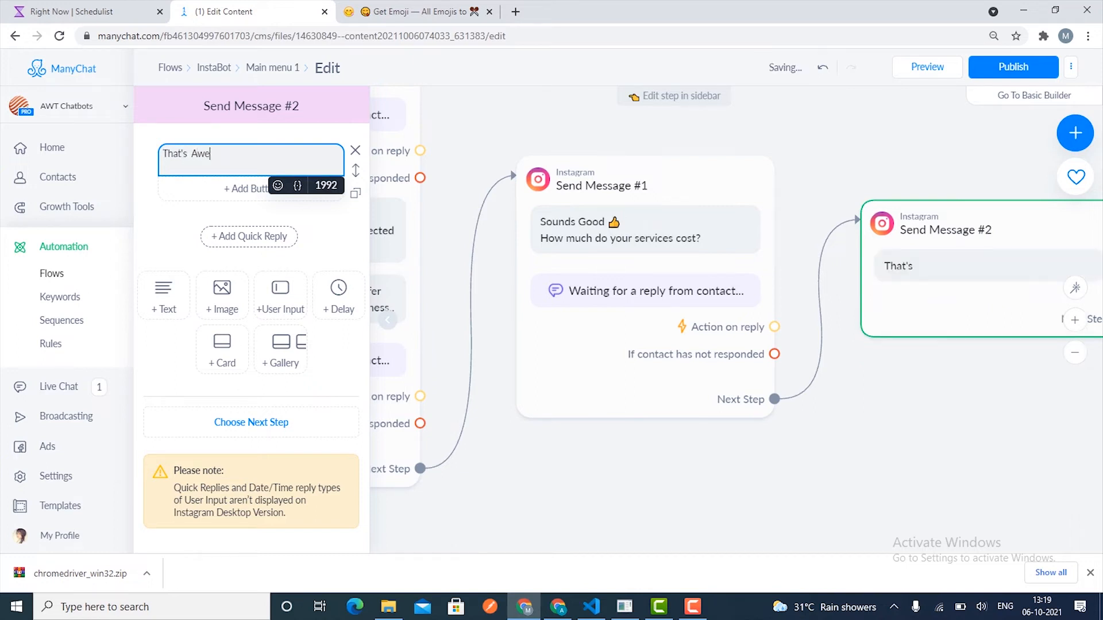
text(some !)
key(Return)
text(Would )
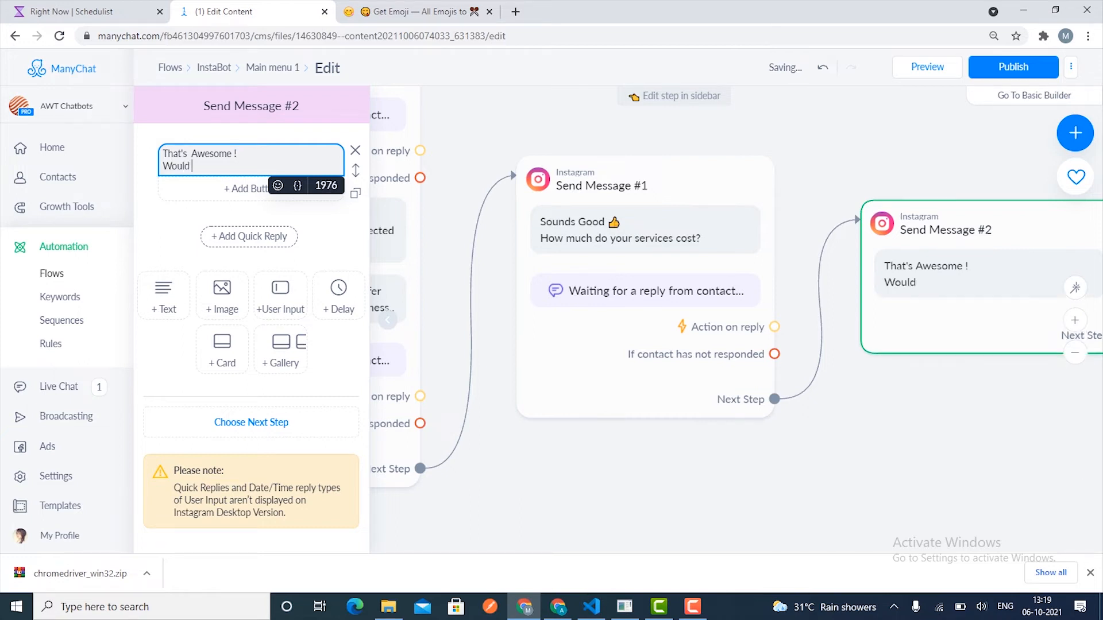
text(You like)
key(BackSpace)
key(BackSpace)
key(BackSpace)
key(BackSpace)
key(BackSpace)
key(BackSpace)
key(BackSpace)
key(BackSpace)
- Complete the second line so it reads "Would you like to go to FAQs section."
text(yur)
key(BackSpace)
key(BackSpace)
text(ou like to go to )
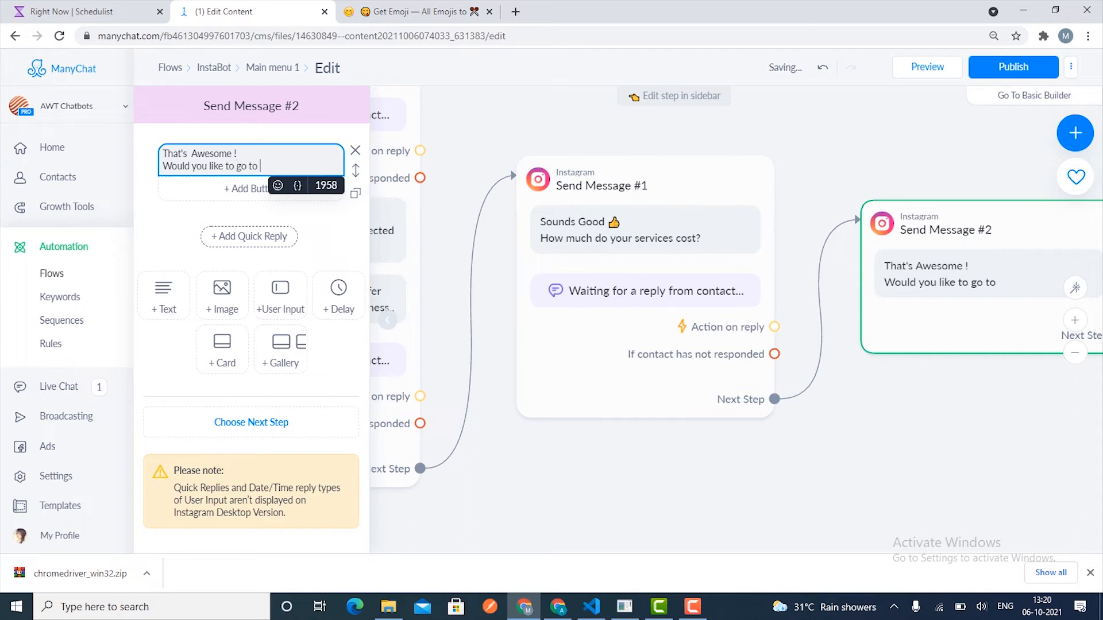
text(R)
text(FA)
text(Qs)
text( sectio)
text(n.)
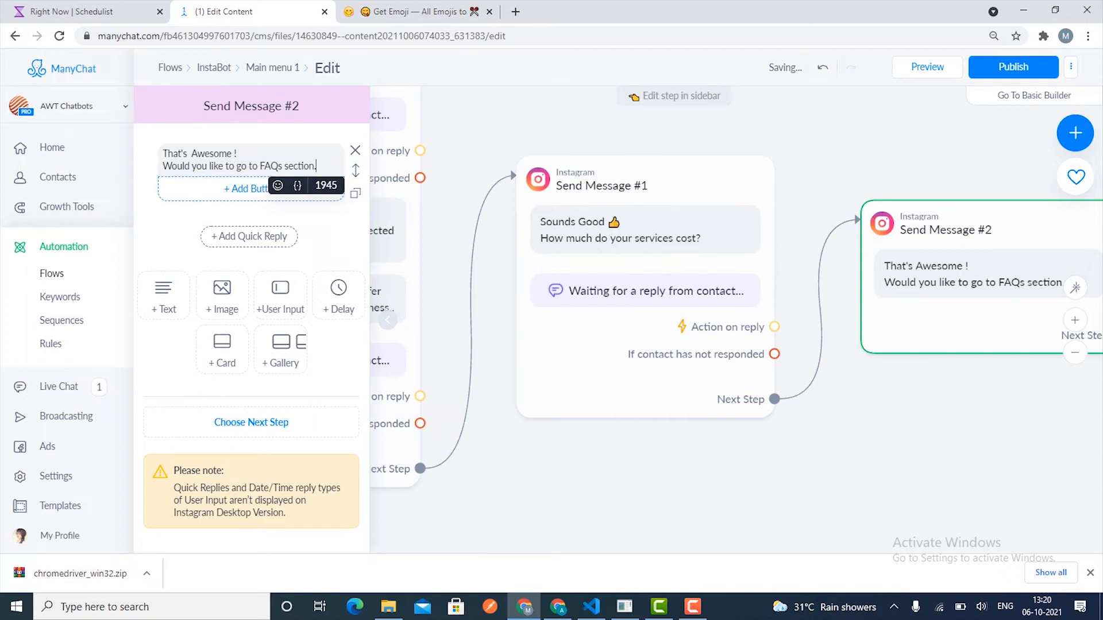
- Add a button titled "Yes, Of course🙂" to the FAQs question message
click(245, 189)
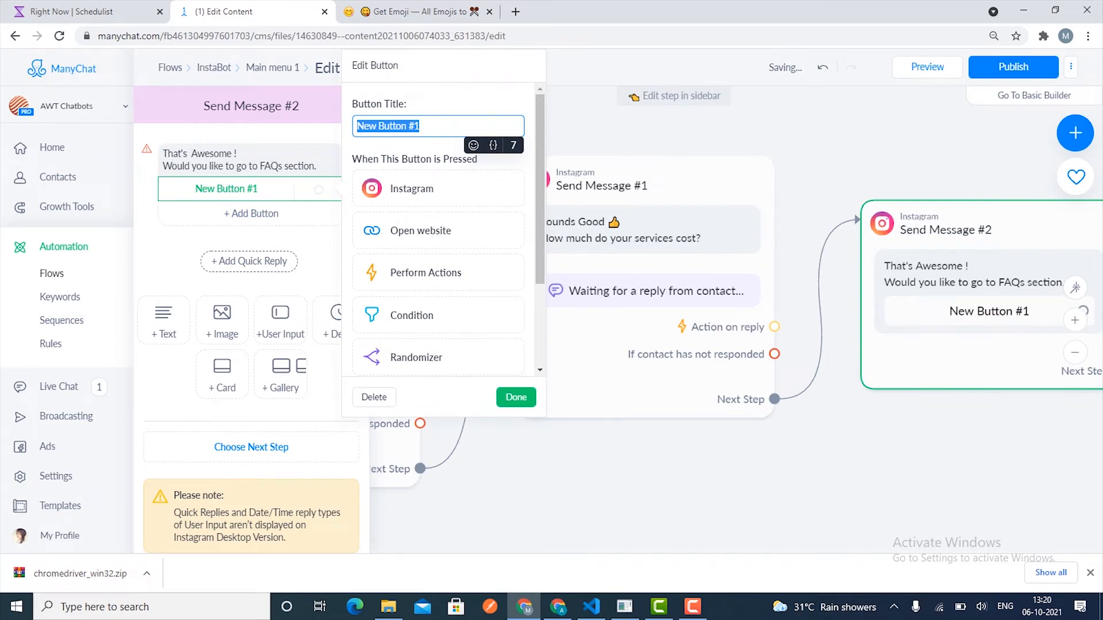
key(BackSpace)
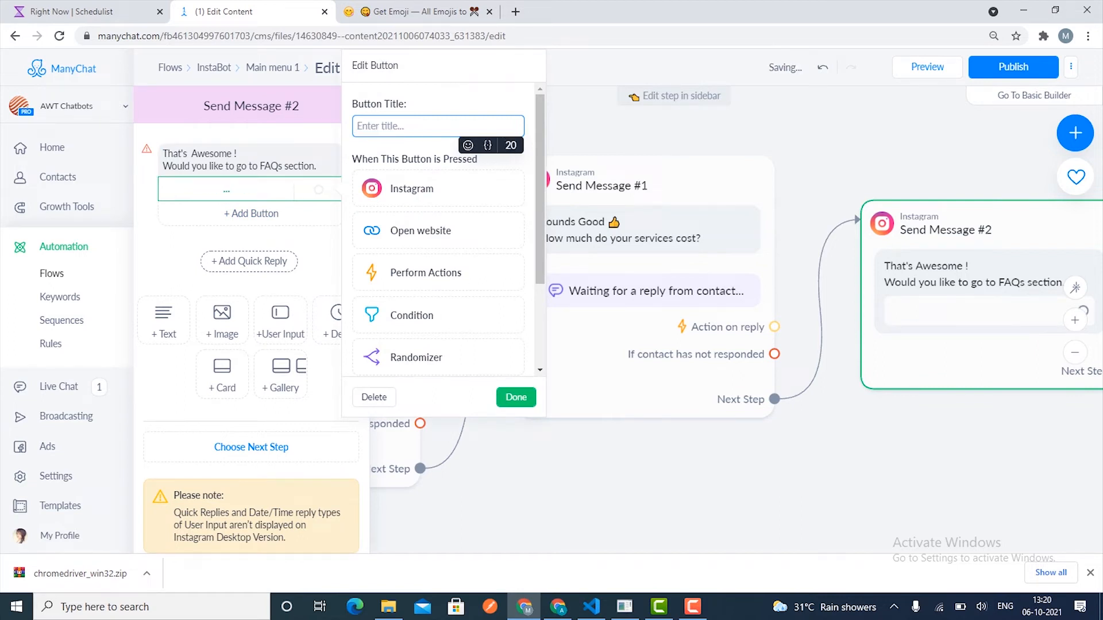
text(Yes,Of course)
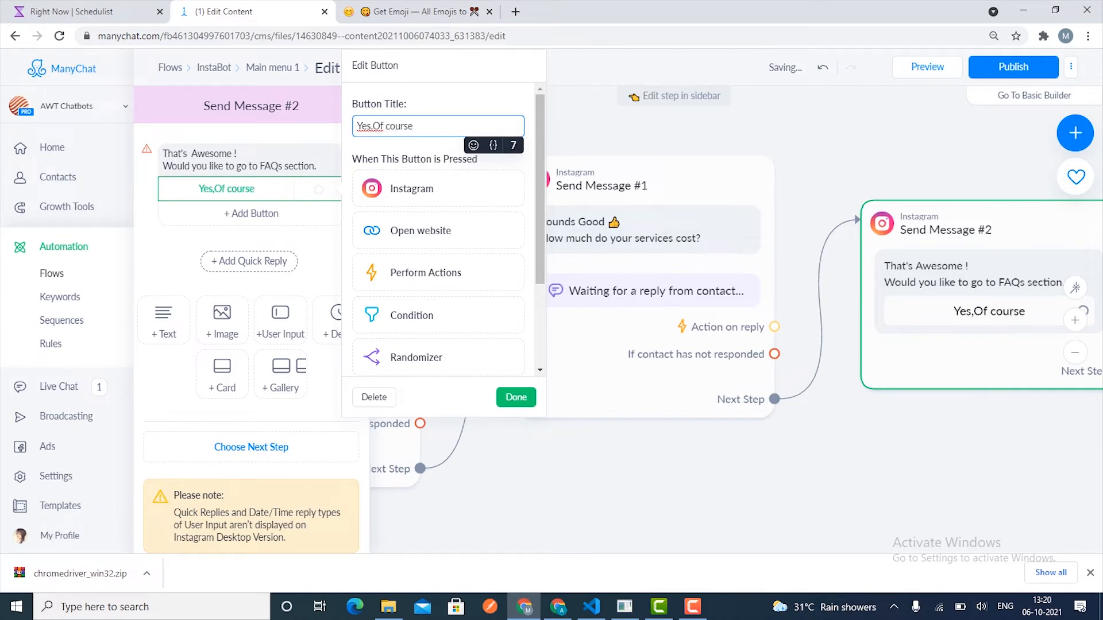
click(373, 126)
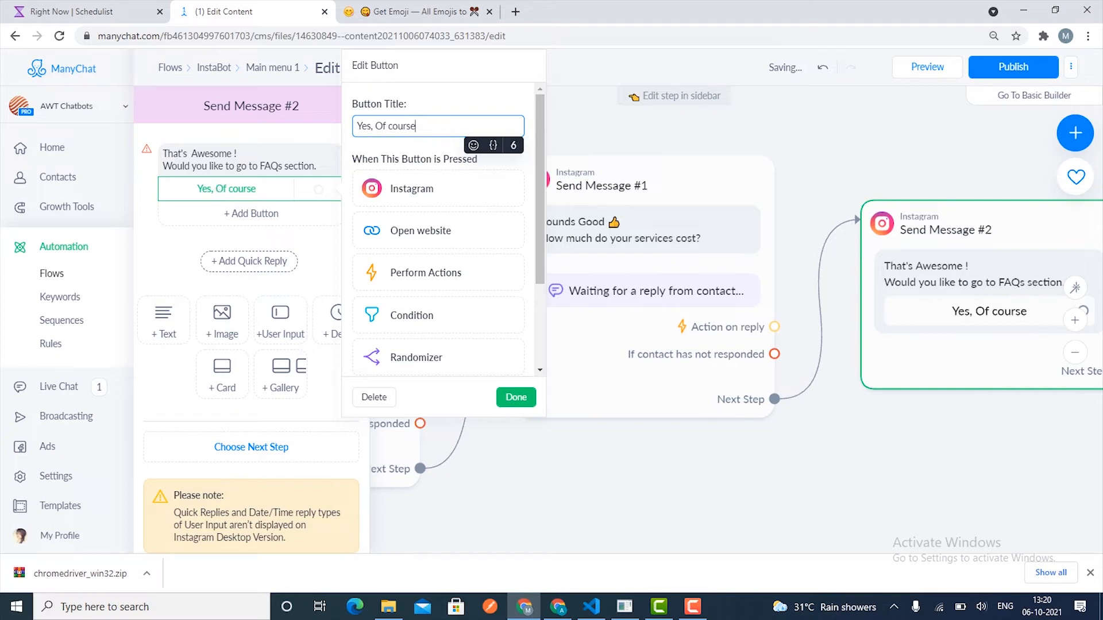
click(474, 145)
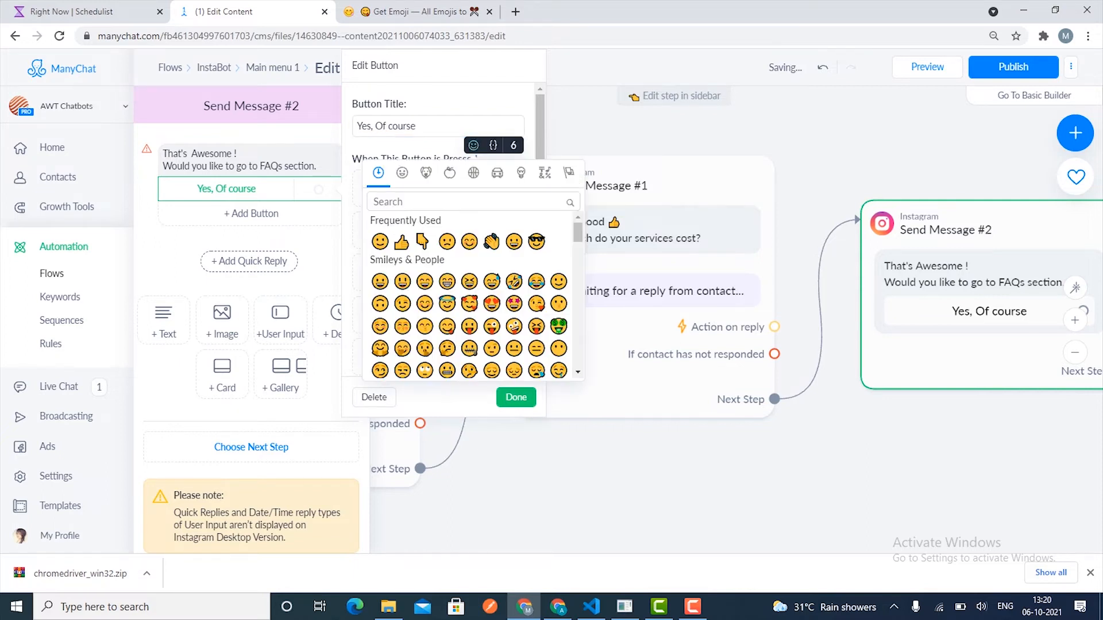
click(379, 241)
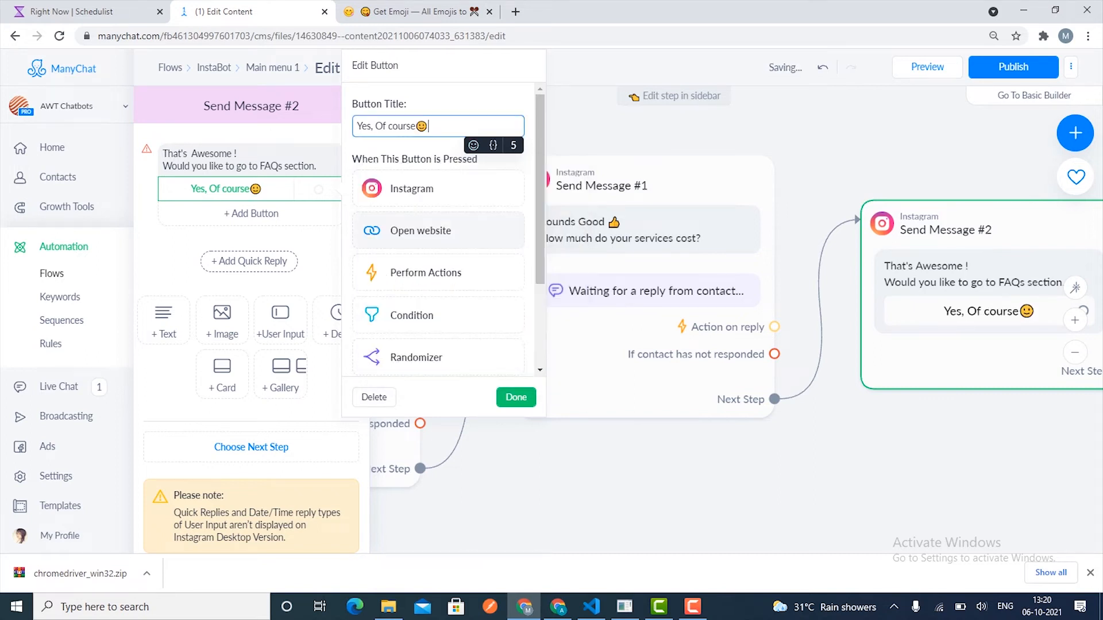
- Add a second button titled "No 🙂" to the FAQs question message and finish editing the message
click(251, 213)
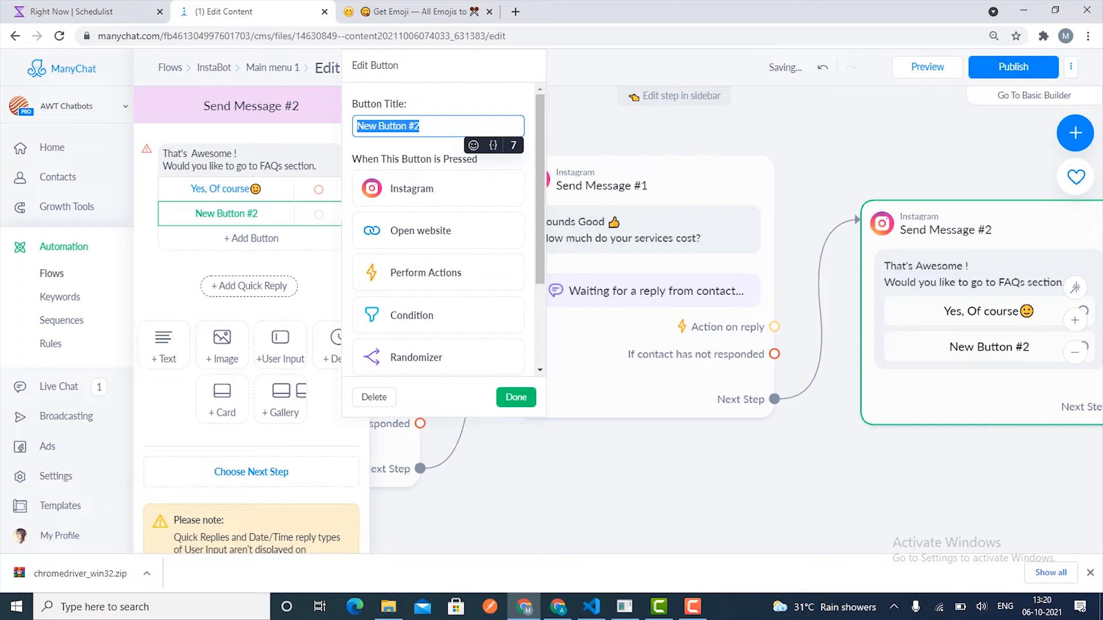
key(BackSpace)
text(No)
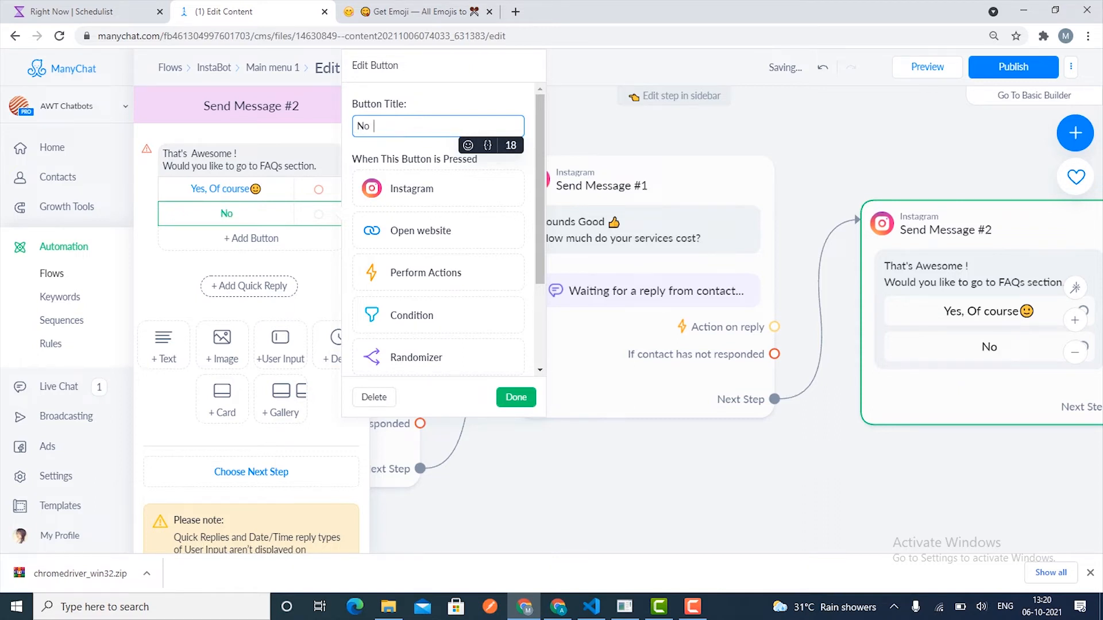
click(468, 145)
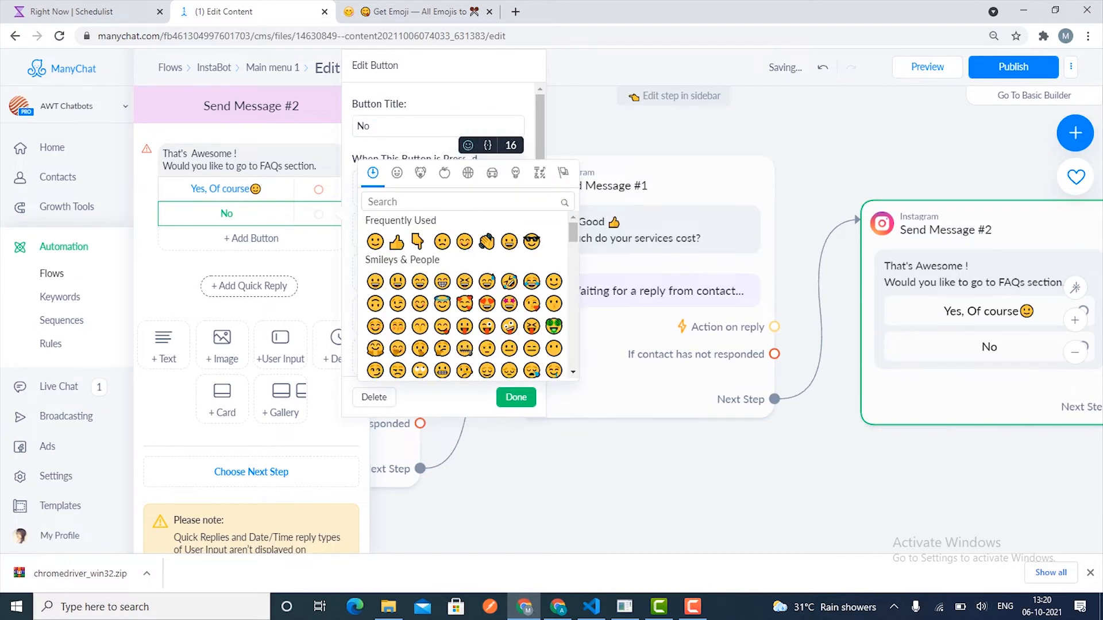
click(375, 241)
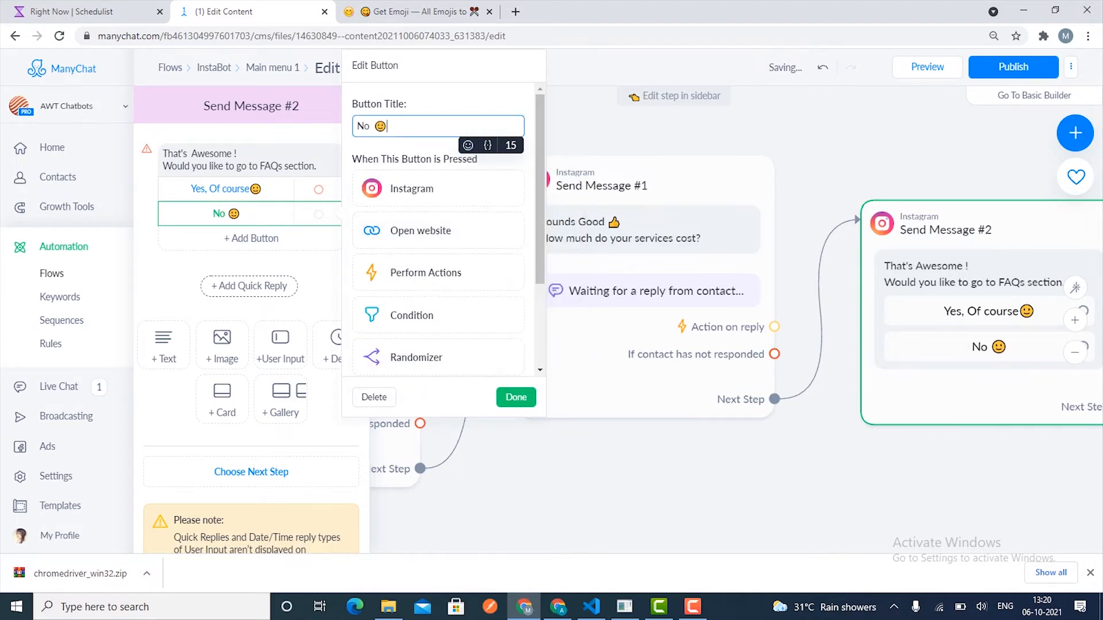
key(Left)
key(BackSpace)
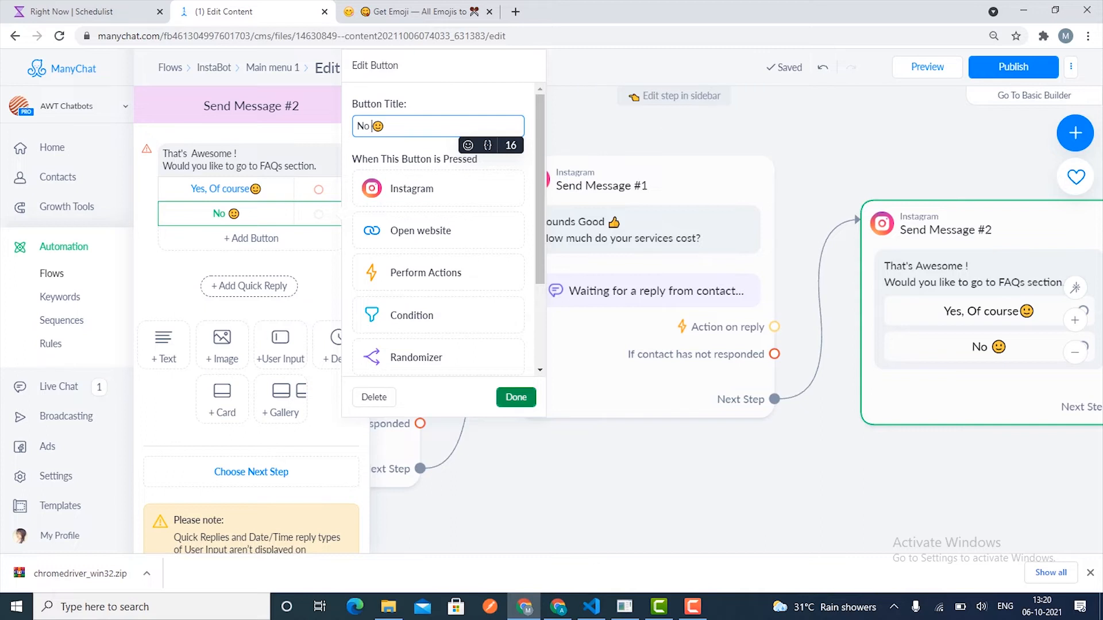
click(515, 397)
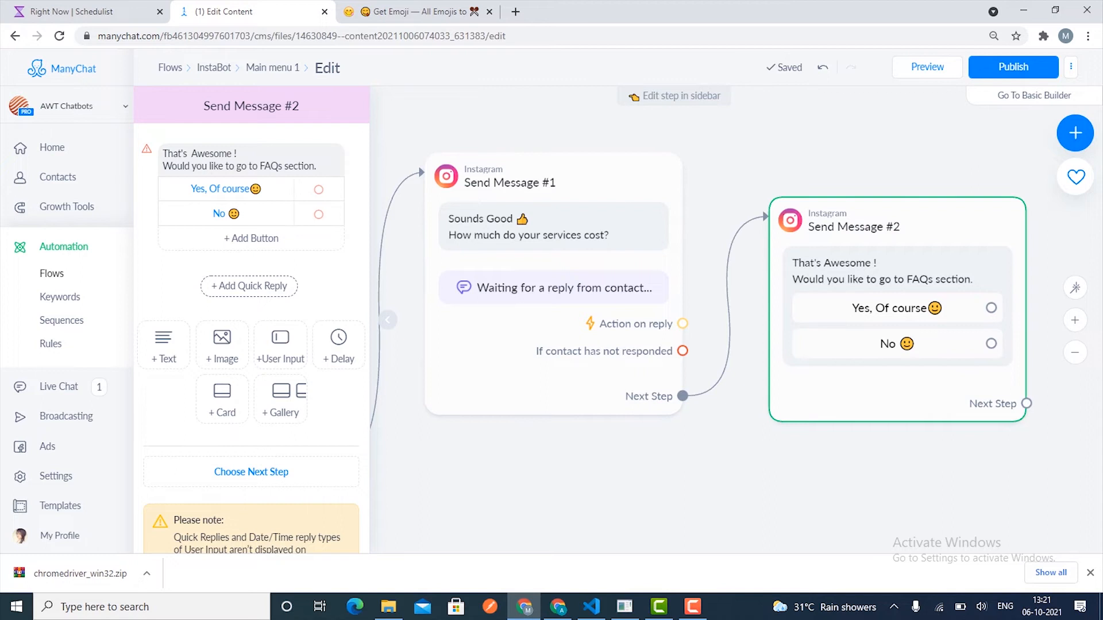
key(Escape)
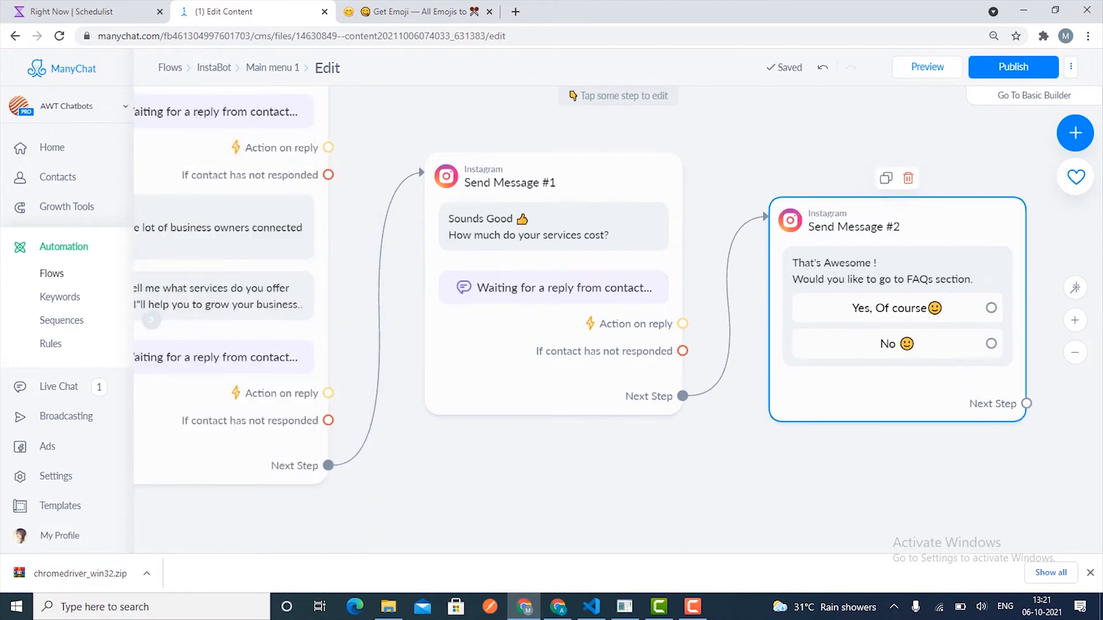
drag(850, 471, 562, 506)
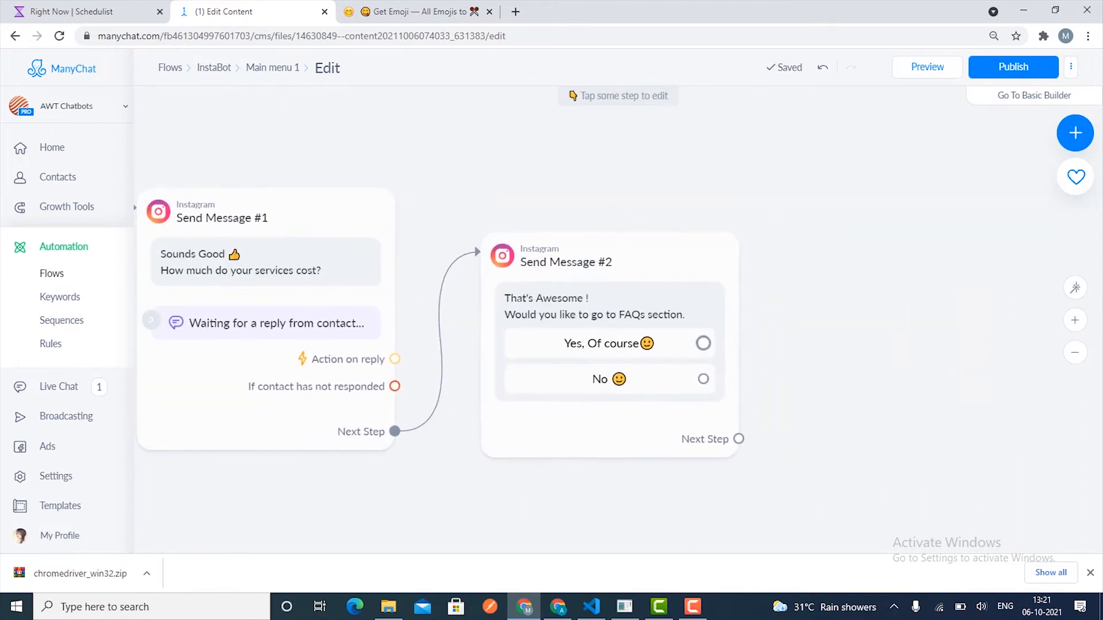
click(703, 343)
click(797, 248)
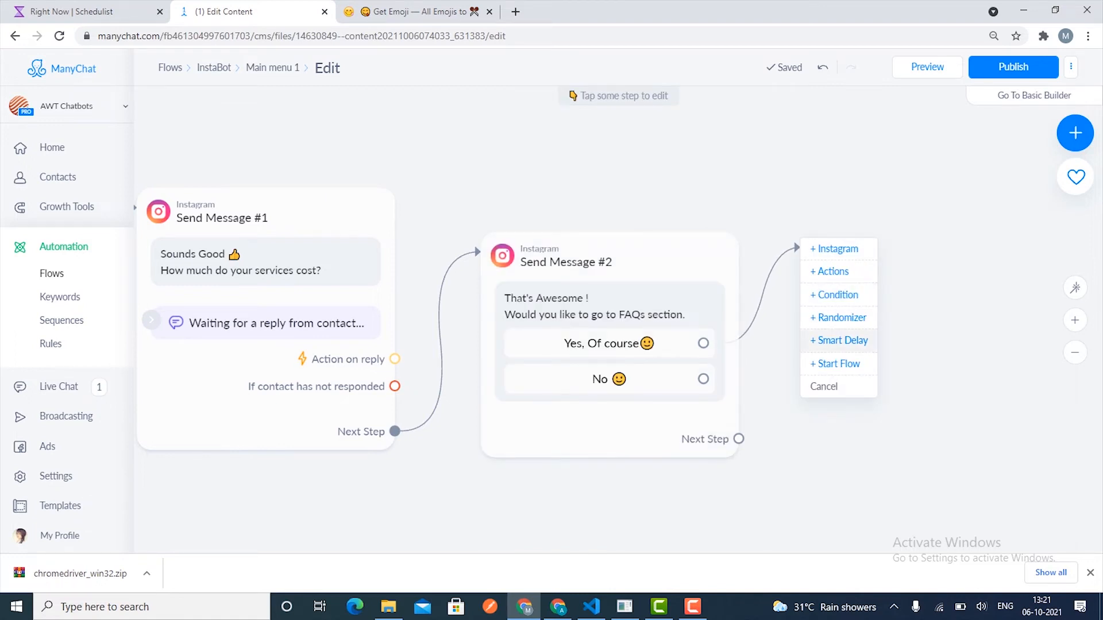
click(839, 340)
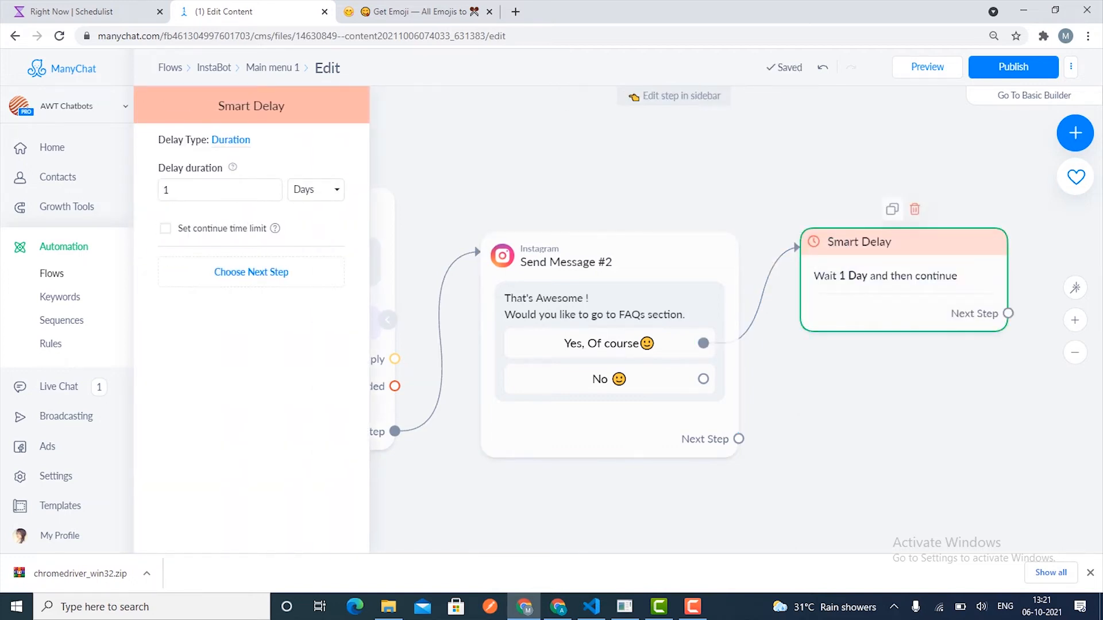
key(Delete)
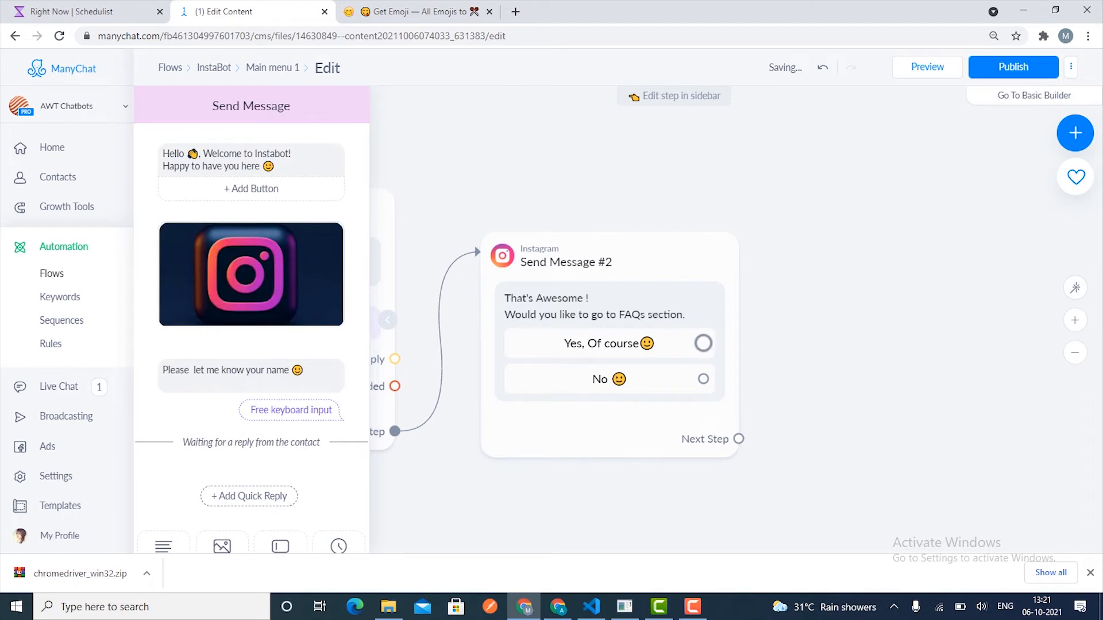
- Connect the "Yes, Of course" button to a Start Flow step that launches the FAQ section flow from the InstaBot folder
drag(703, 343, 809, 253)
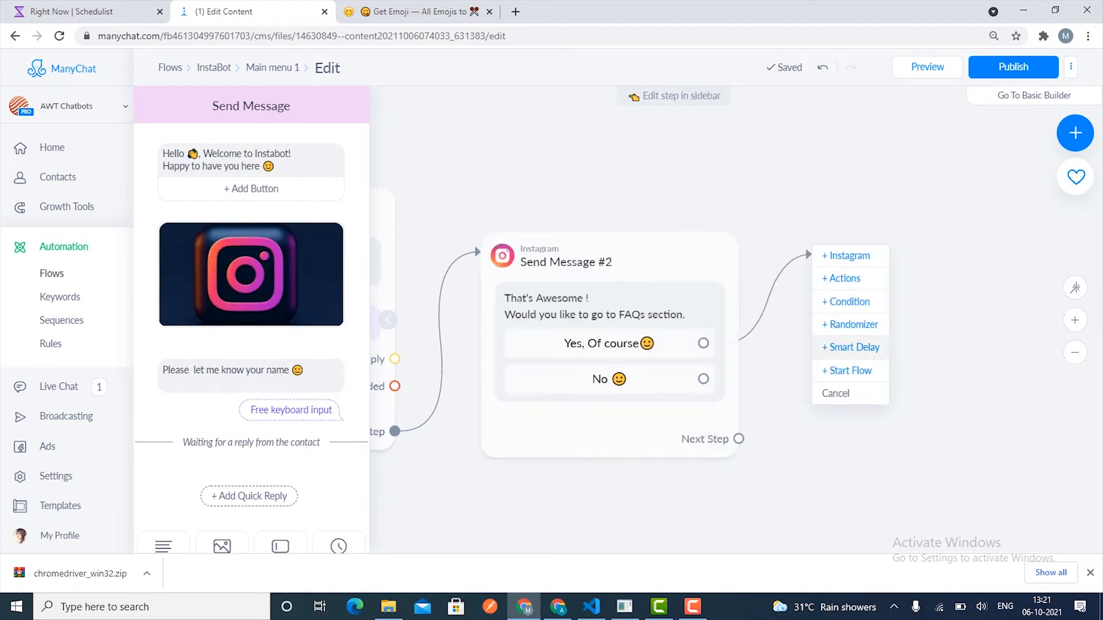
click(846, 370)
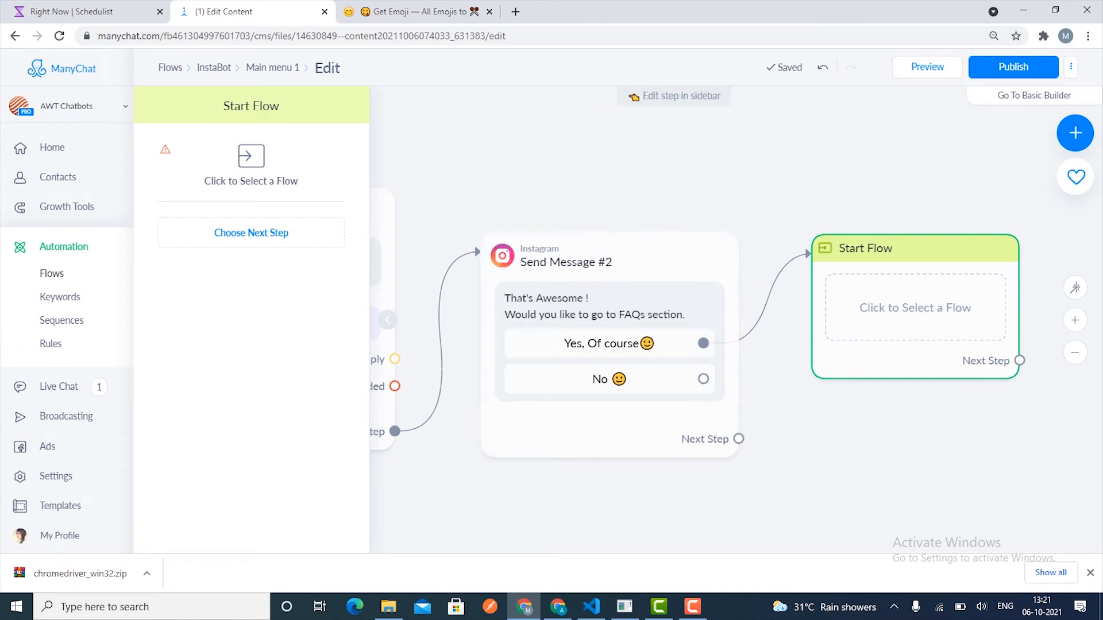
click(274, 183)
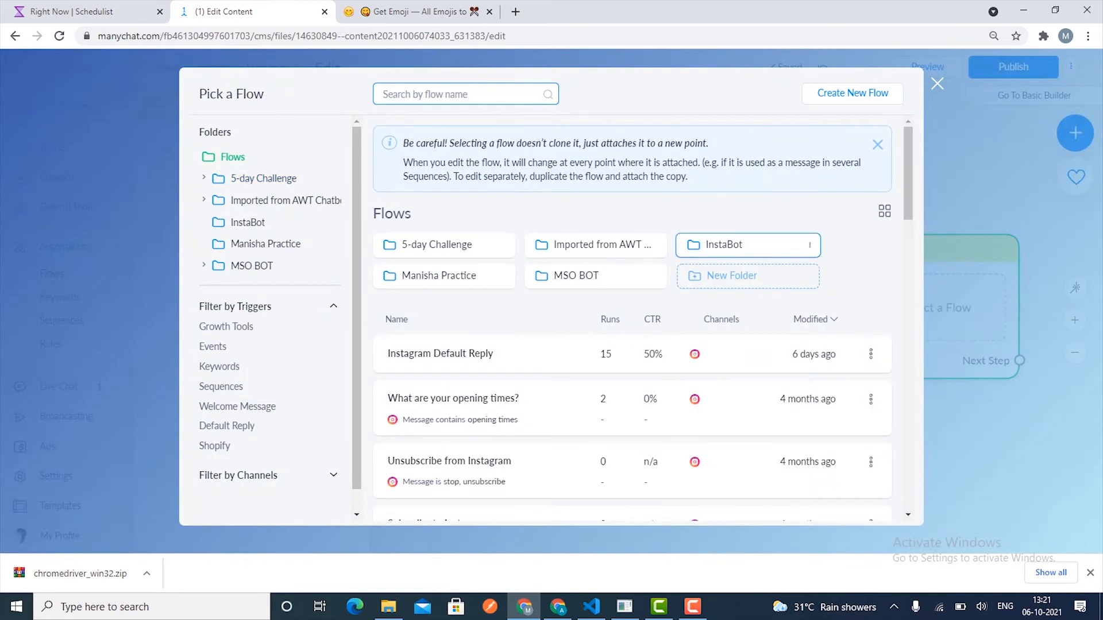
click(735, 247)
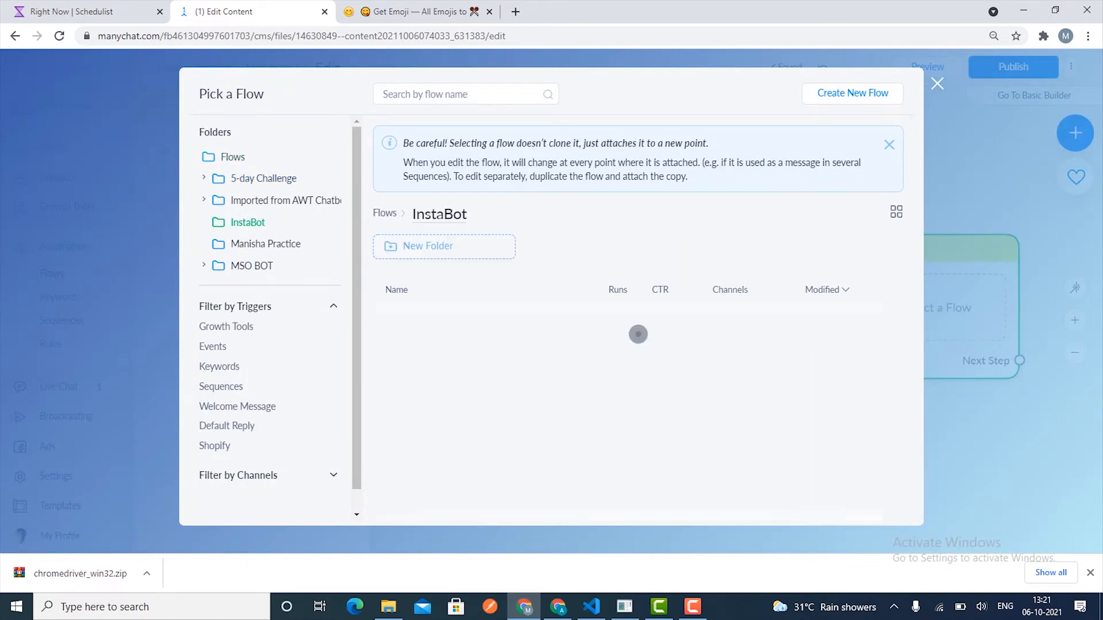
scroll(632, 322, down, 3)
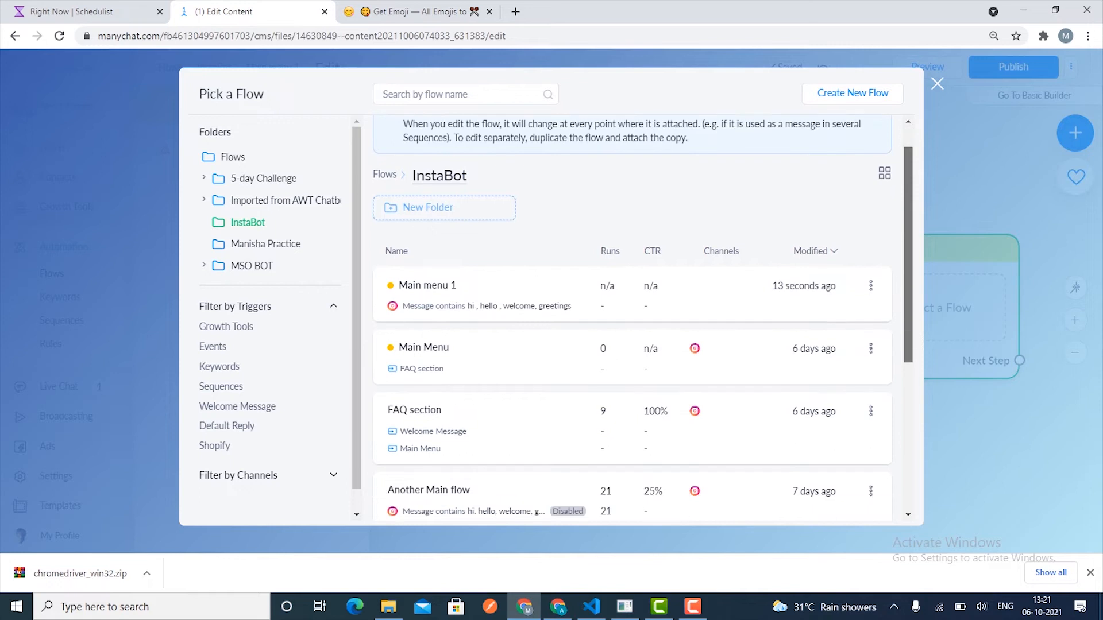
scroll(632, 352, up, 3)
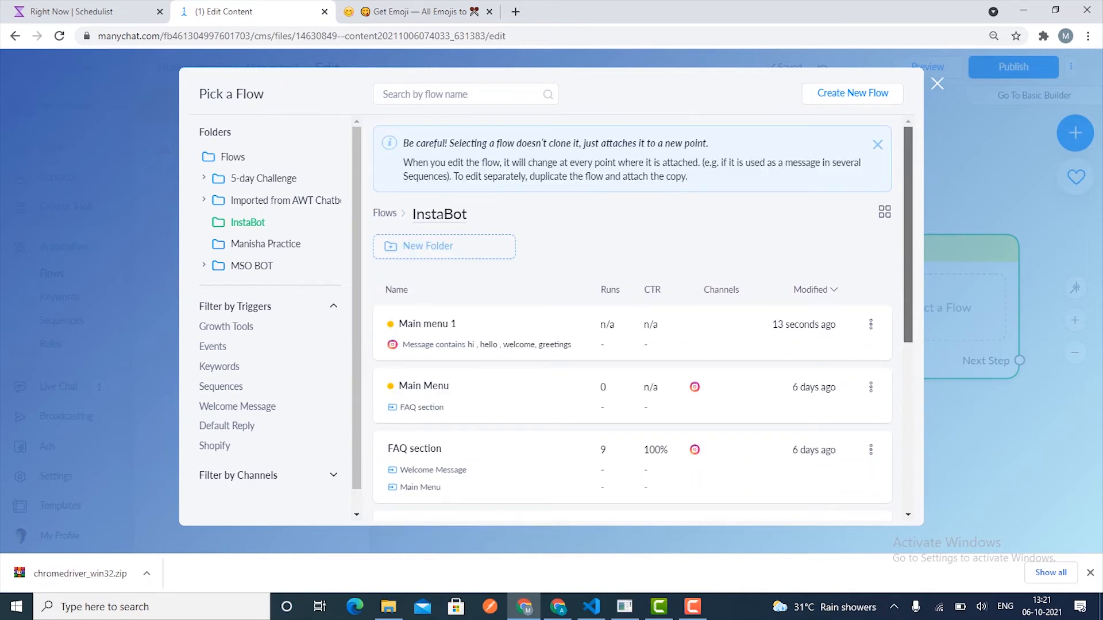
scroll(632, 352, down, 4)
click(516, 276)
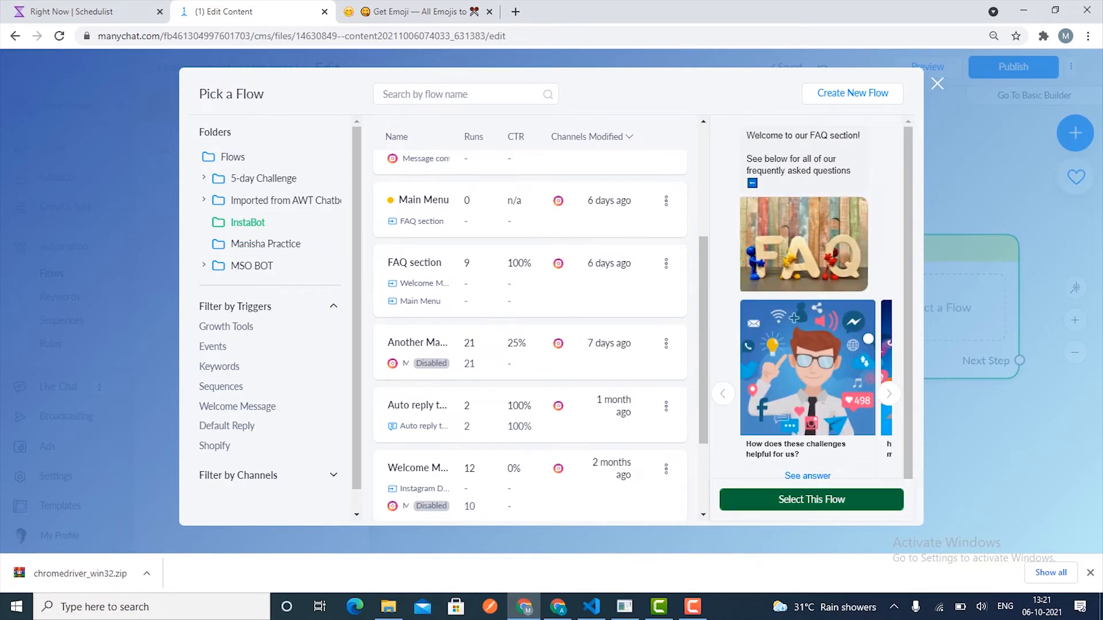
click(811, 500)
key(Escape)
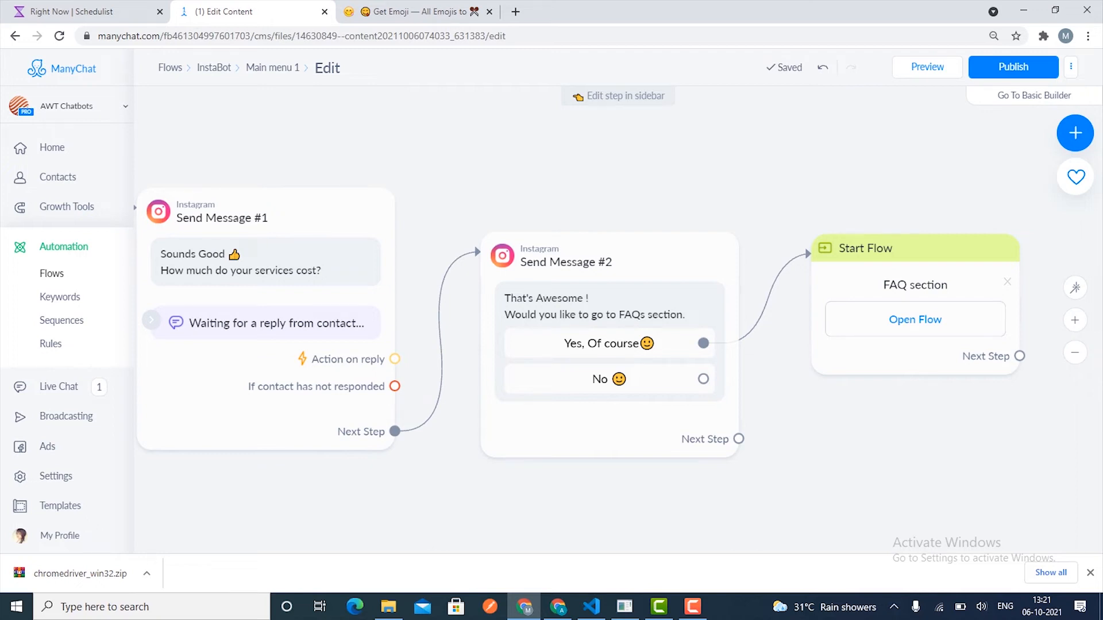
- Move the Start Flow step higher on the canvas and connect the "No" button to a new Instagram message step below it
drag(896, 248, 881, 191)
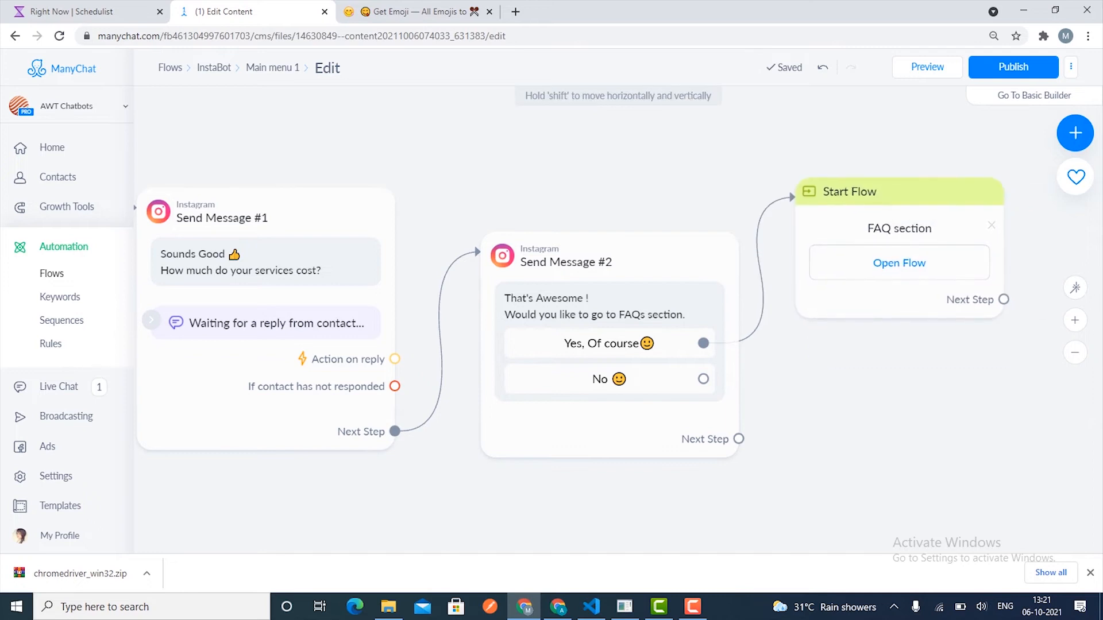
drag(827, 379, 681, 357)
drag(557, 356, 639, 407)
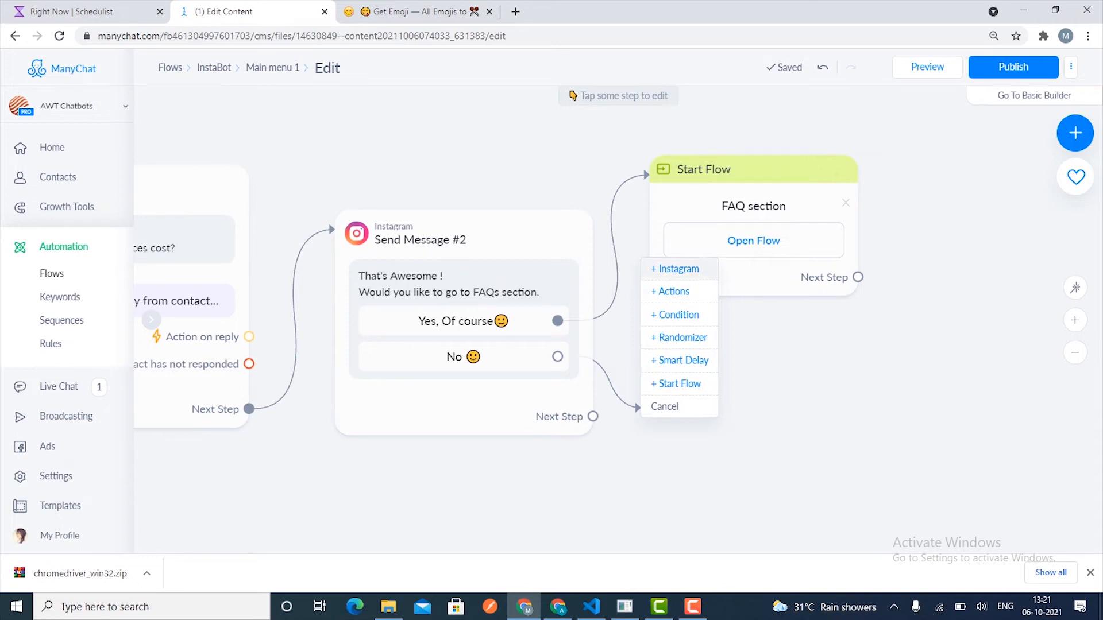
click(675, 269)
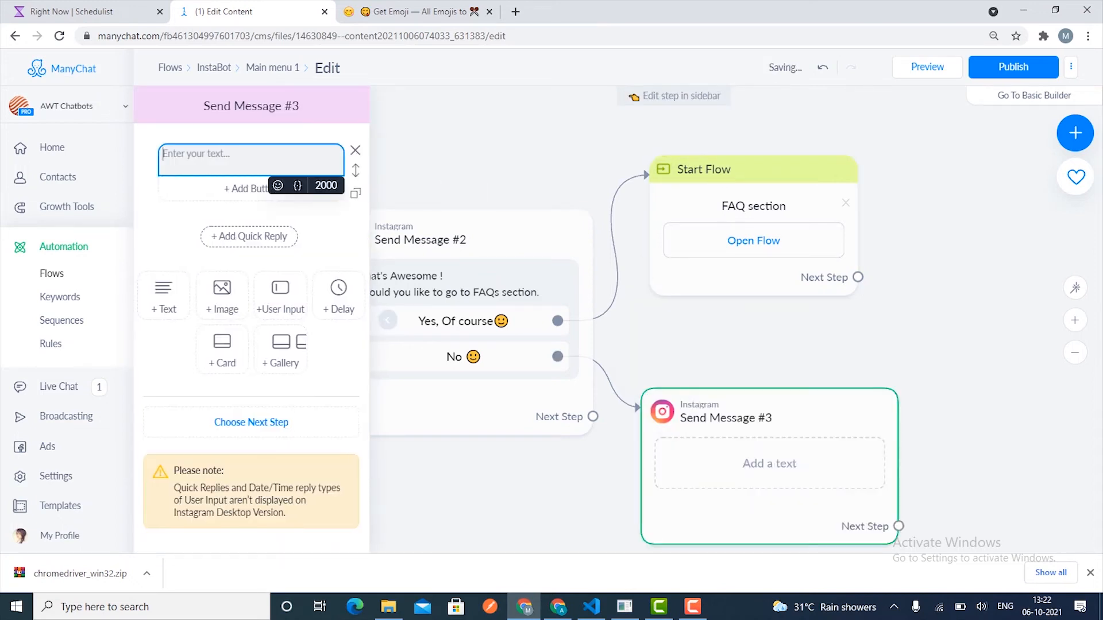
- Enter "No Worries.🙂" as the text of the message connected to the "No" button
text(No W)
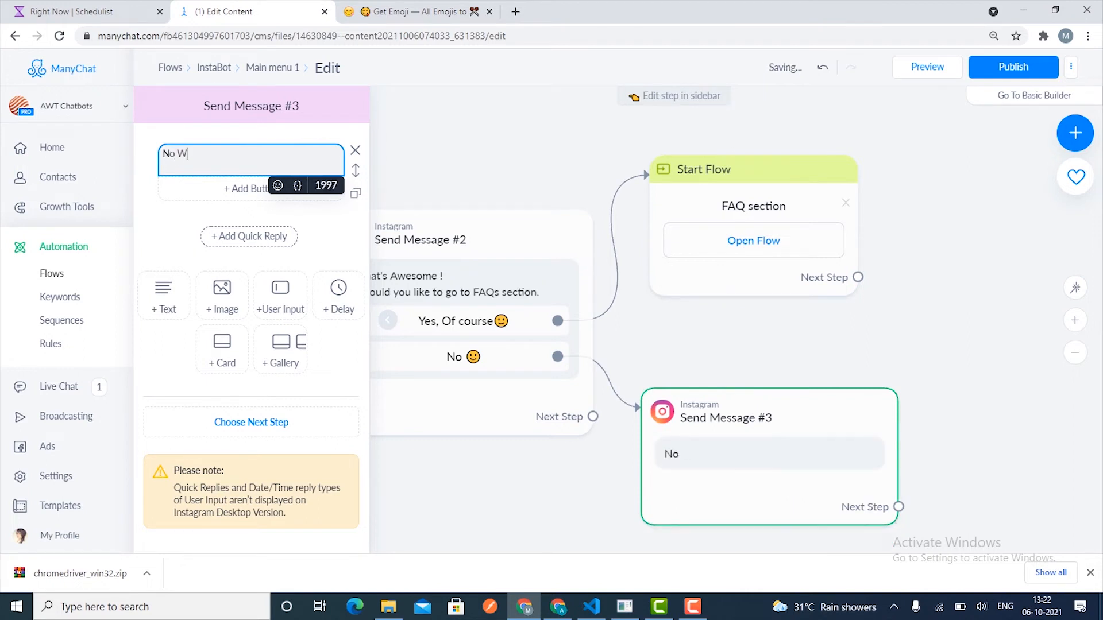
text(orries.)
click(278, 185)
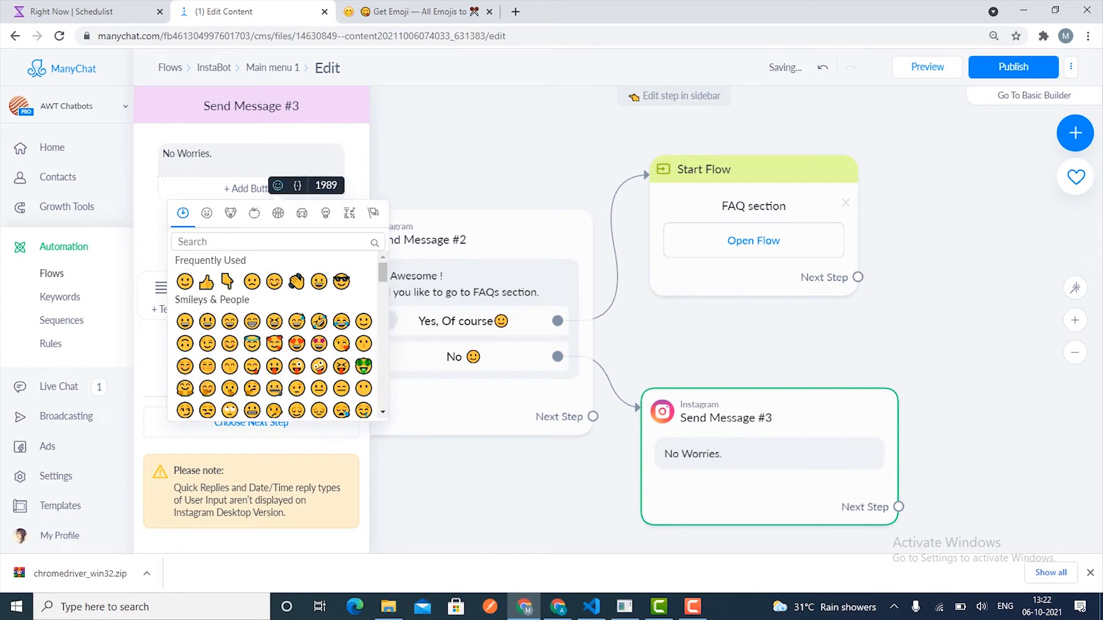
click(183, 282)
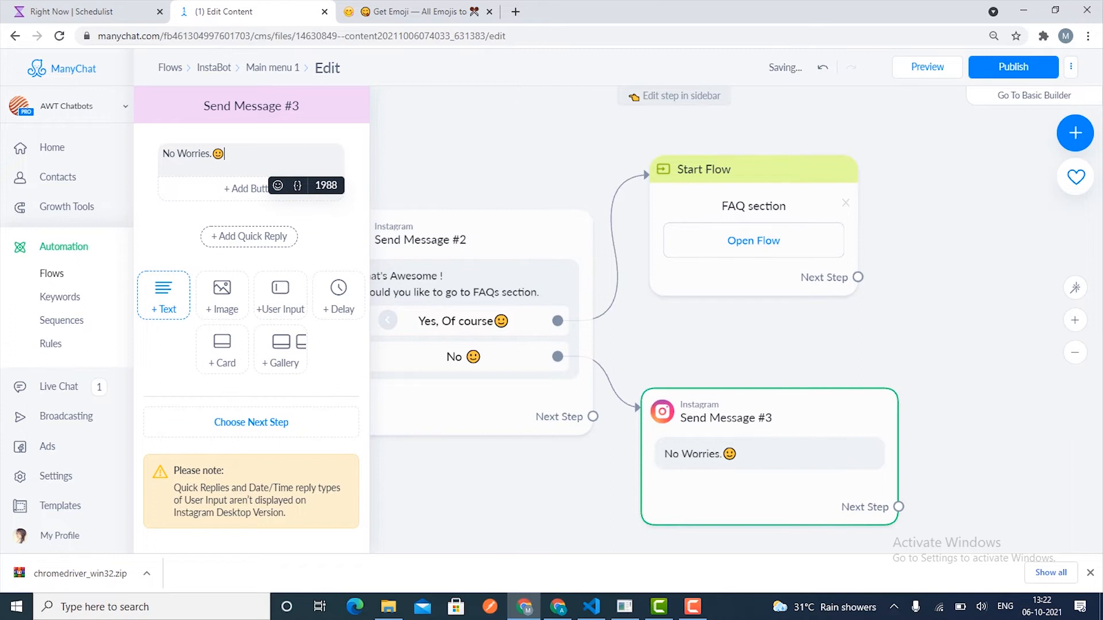
click(483, 155)
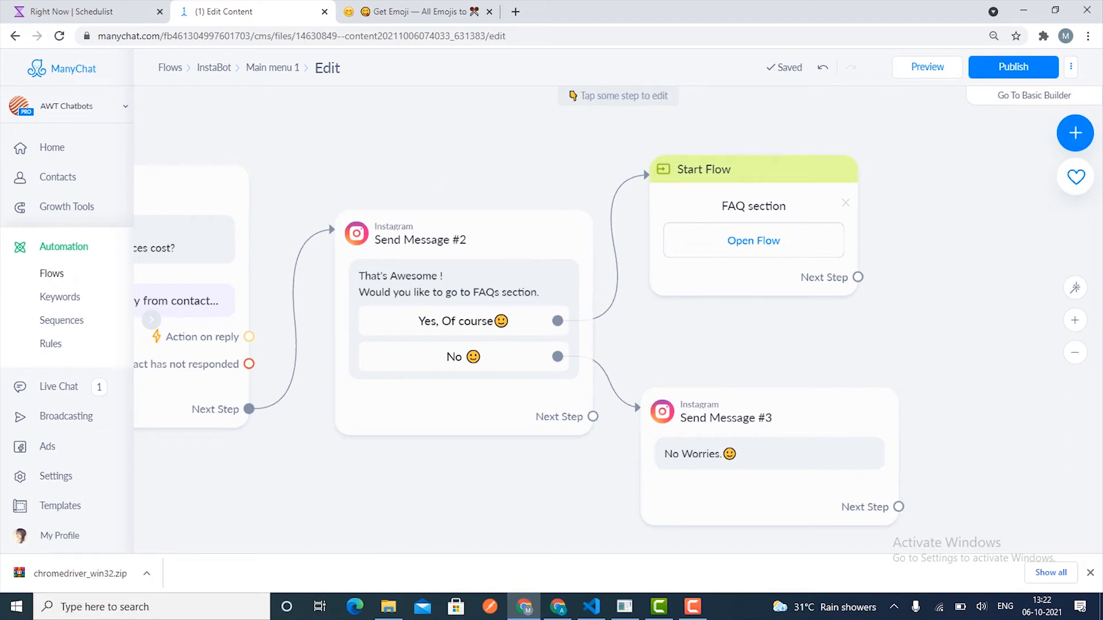
scroll(551, 341, left, 3)
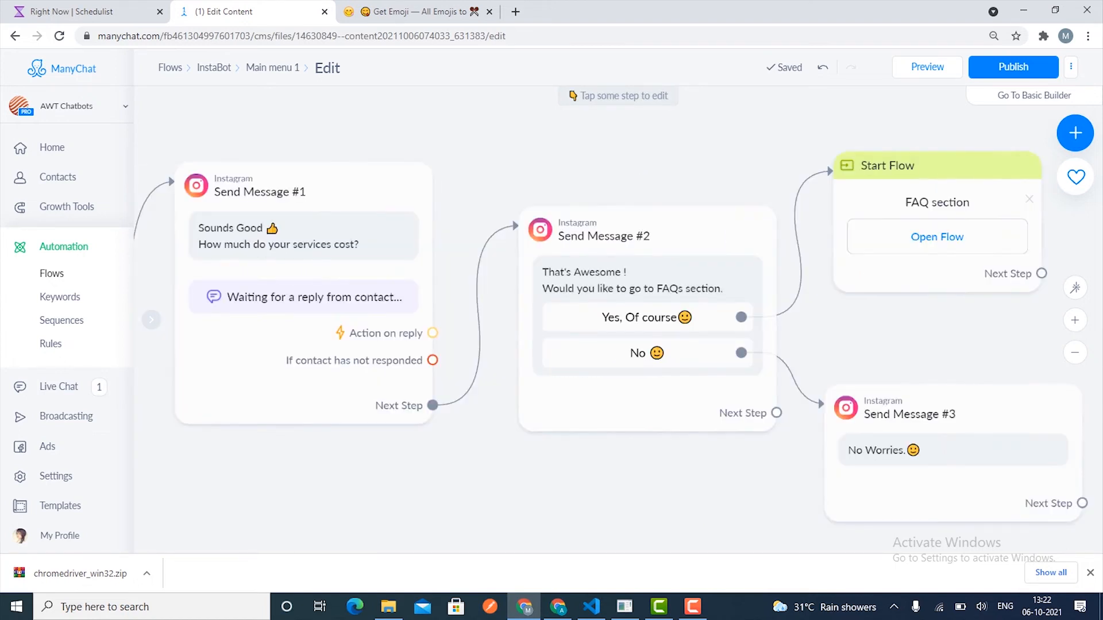
scroll(647, 319, left, 4)
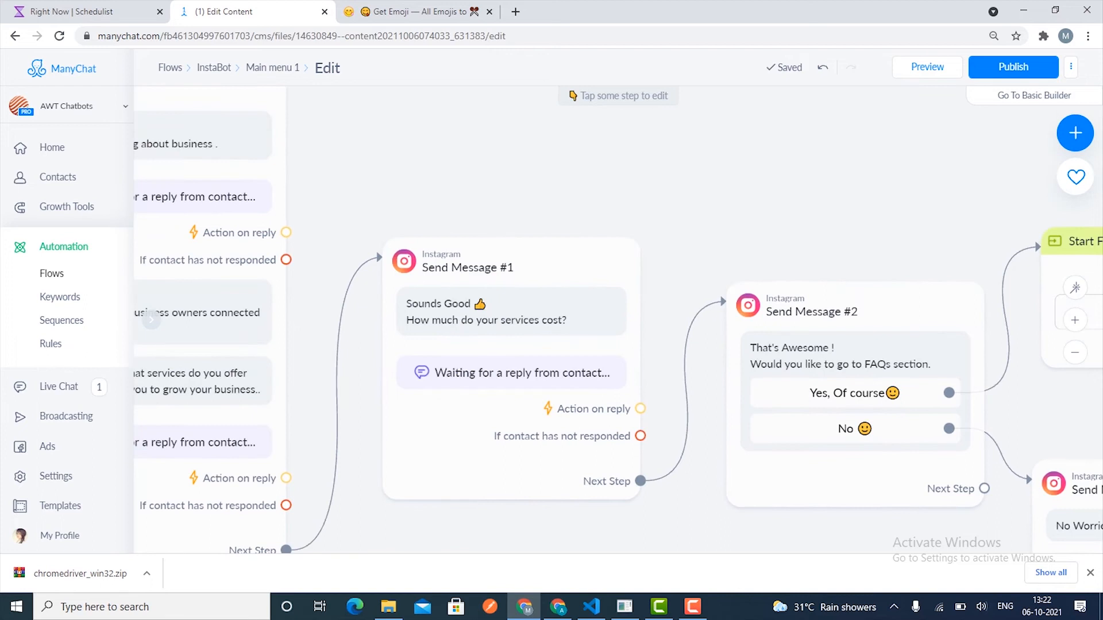
scroll(617, 320, left, 5)
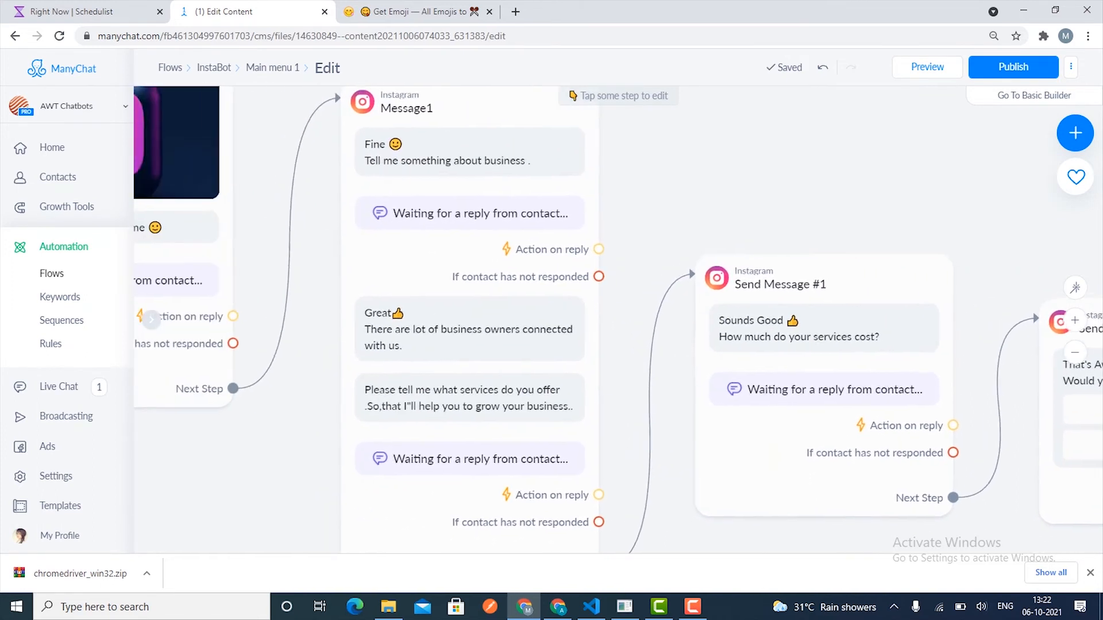
- Review the message steps of the Main menu 1 flow and publish the flow
scroll(617, 320, left, 3)
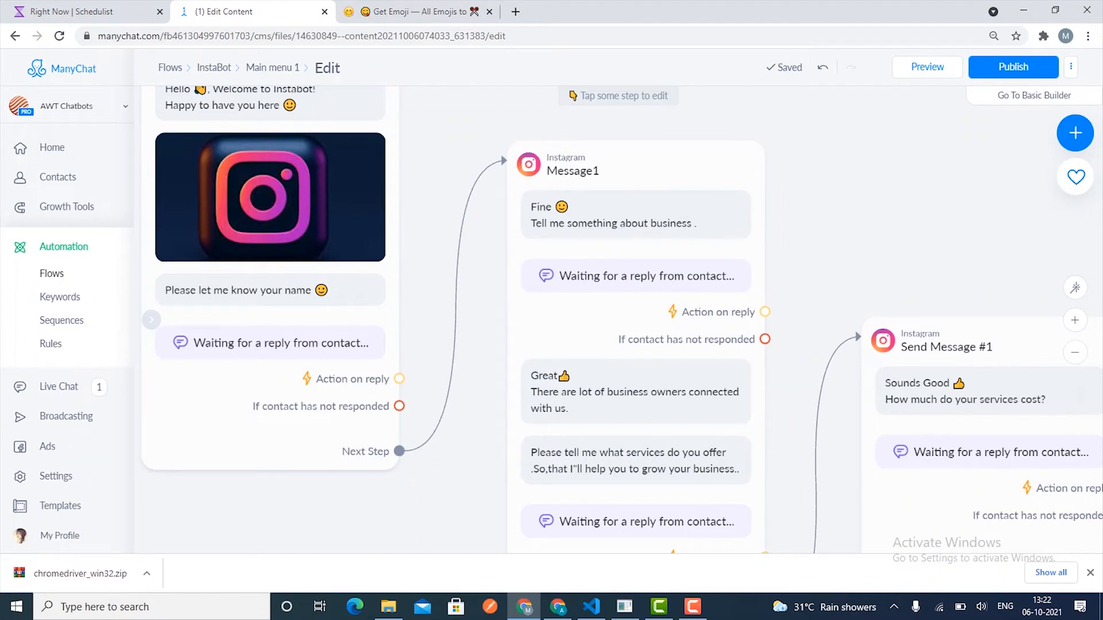
right_click(871, 258)
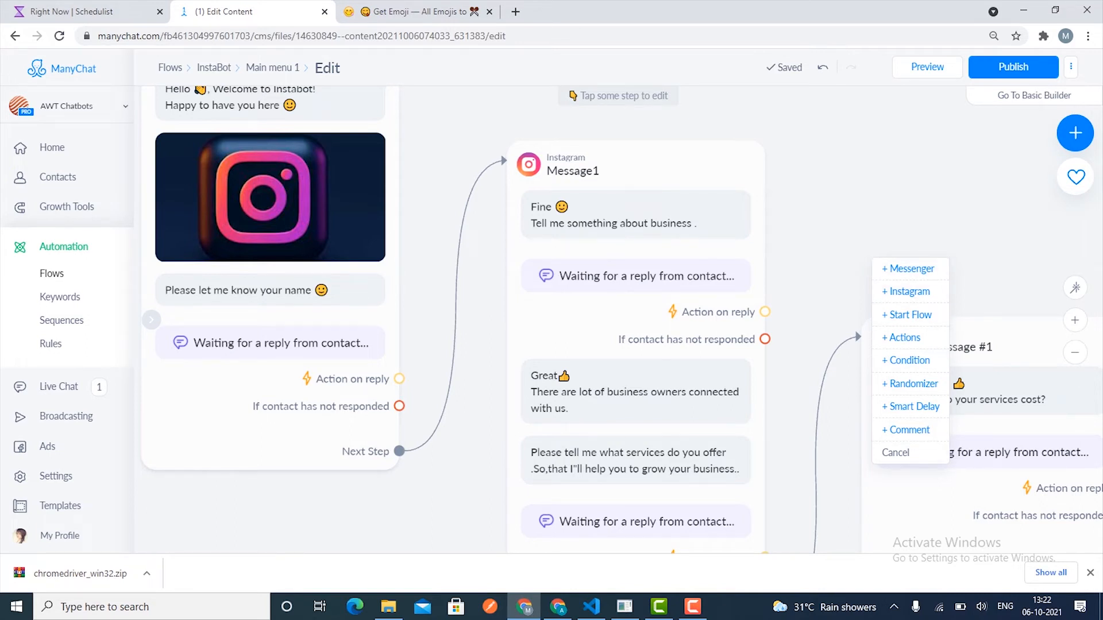
key(Escape)
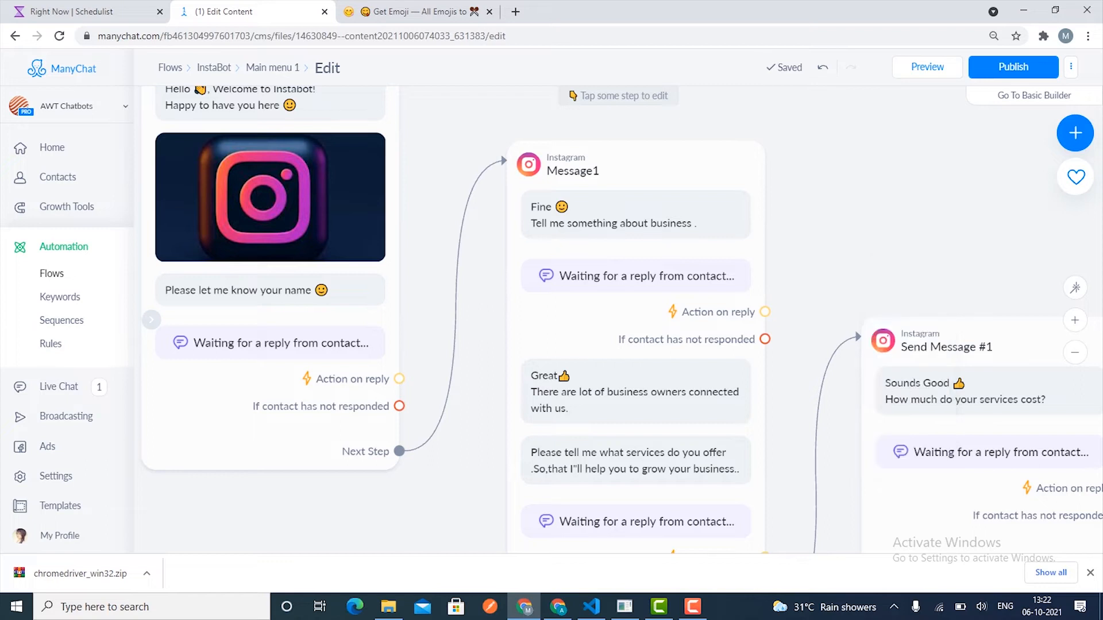
scroll(618, 319, right, 5)
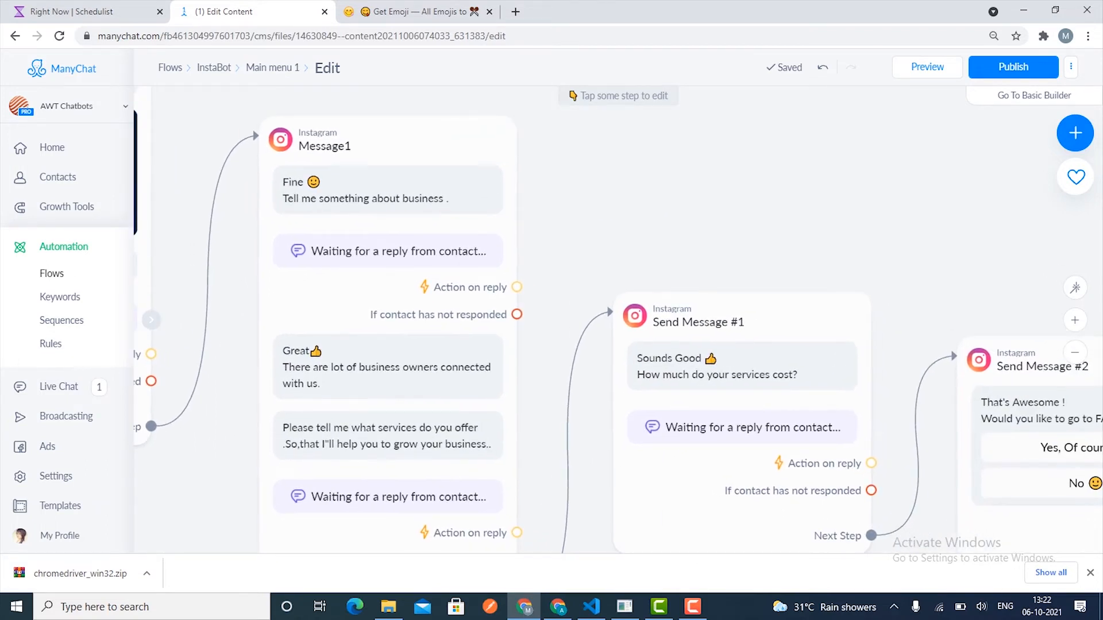
scroll(618, 319, right, 4)
scroll(617, 319, left, 3)
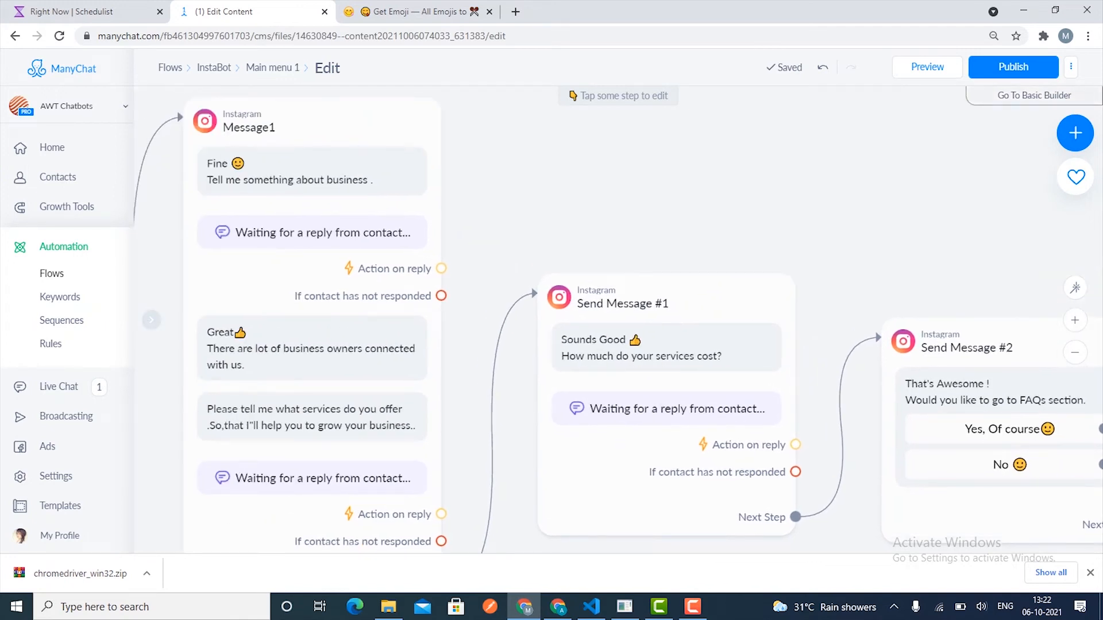
click(1012, 66)
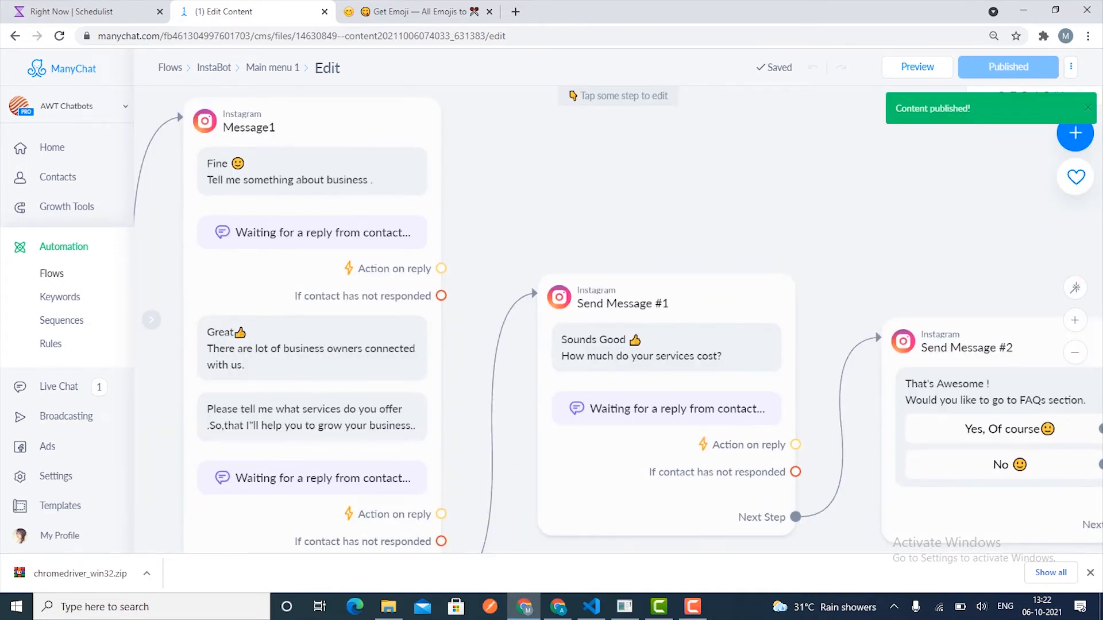
- Open the FAQ section flow from the InstaBot folder for editing
scroll(617, 319, left, 3)
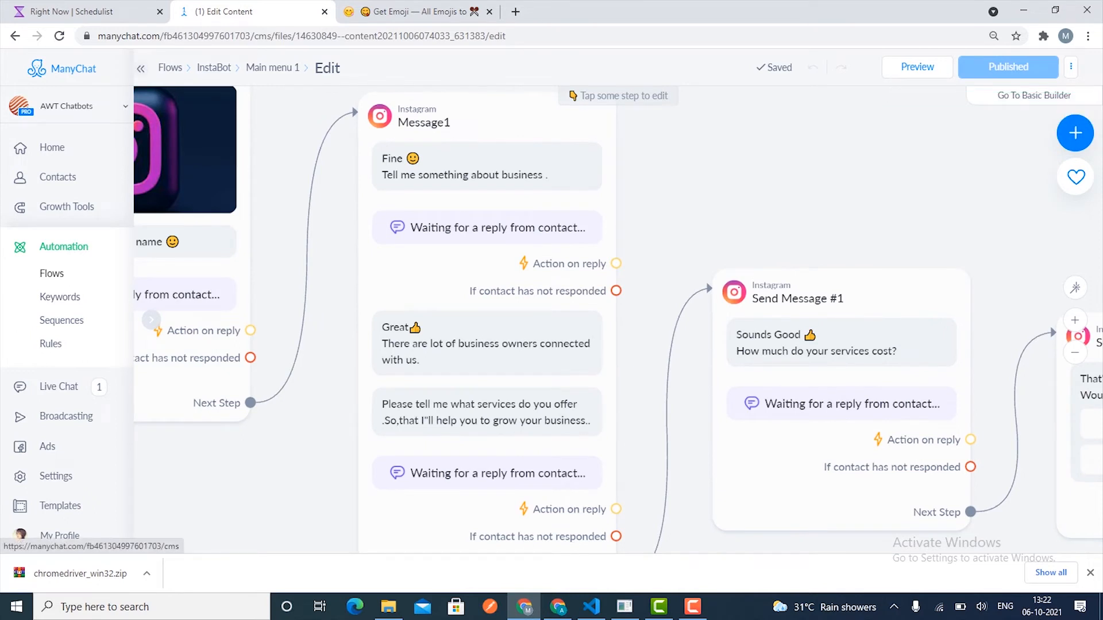
click(62, 68)
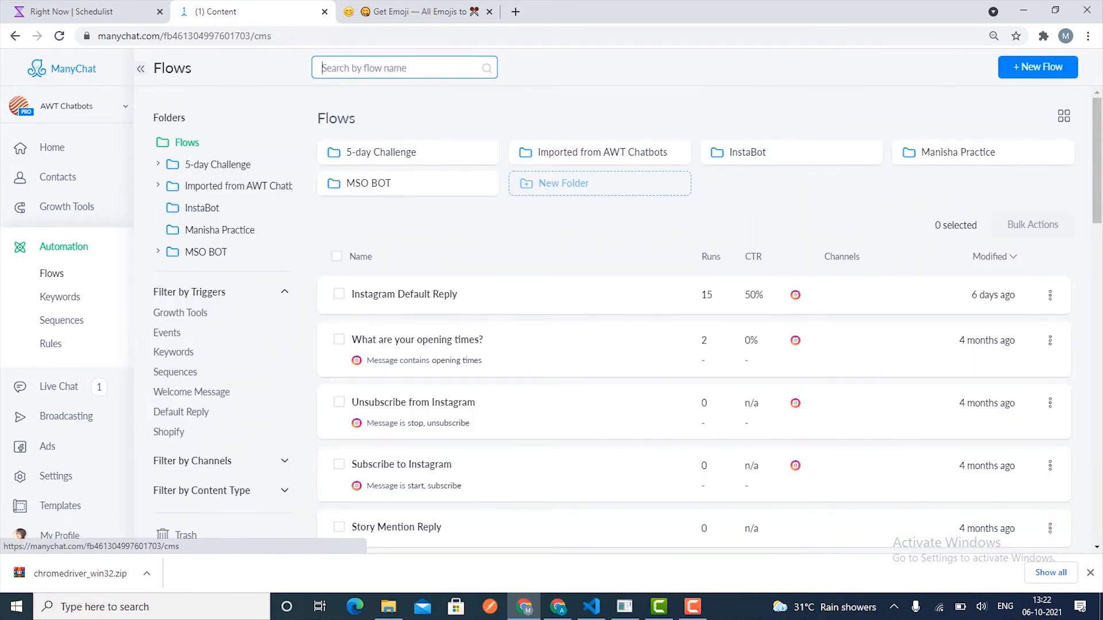
click(872, 153)
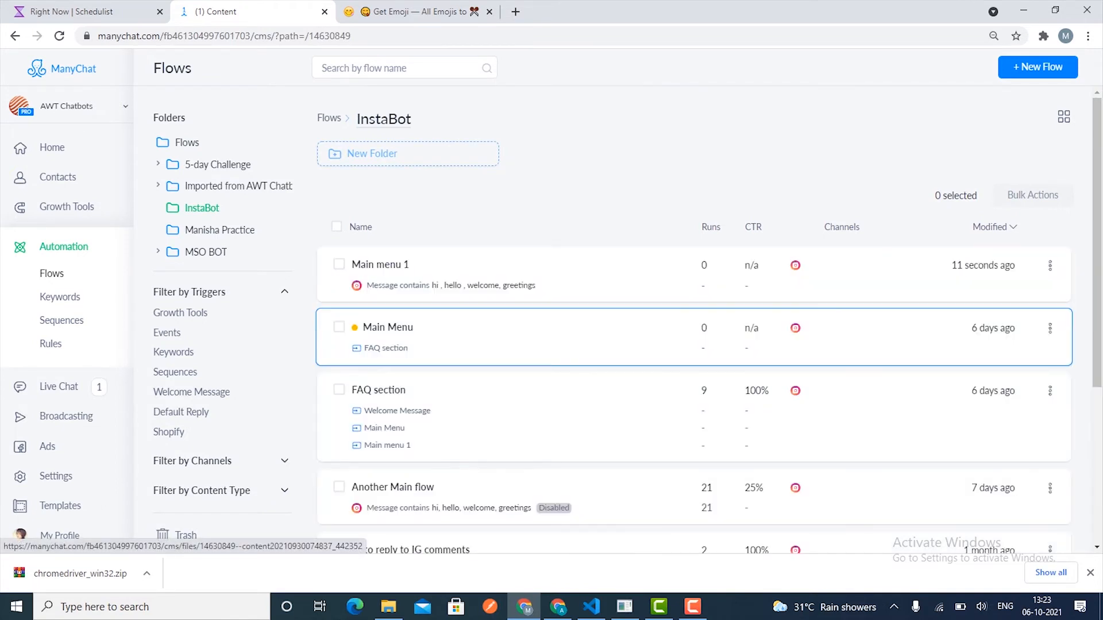
click(379, 391)
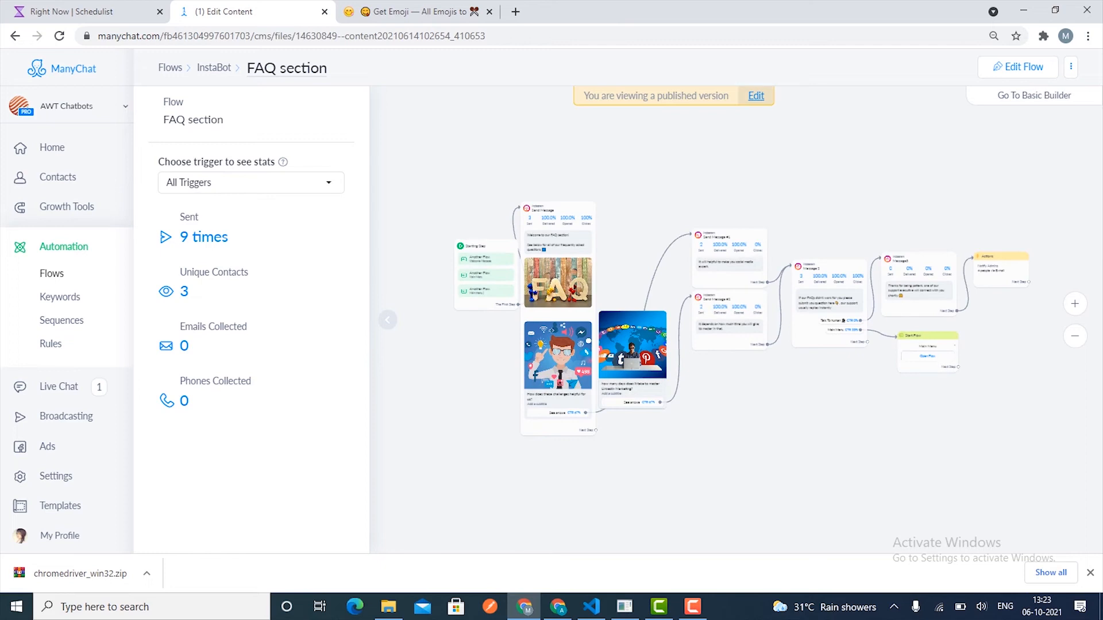
click(1018, 67)
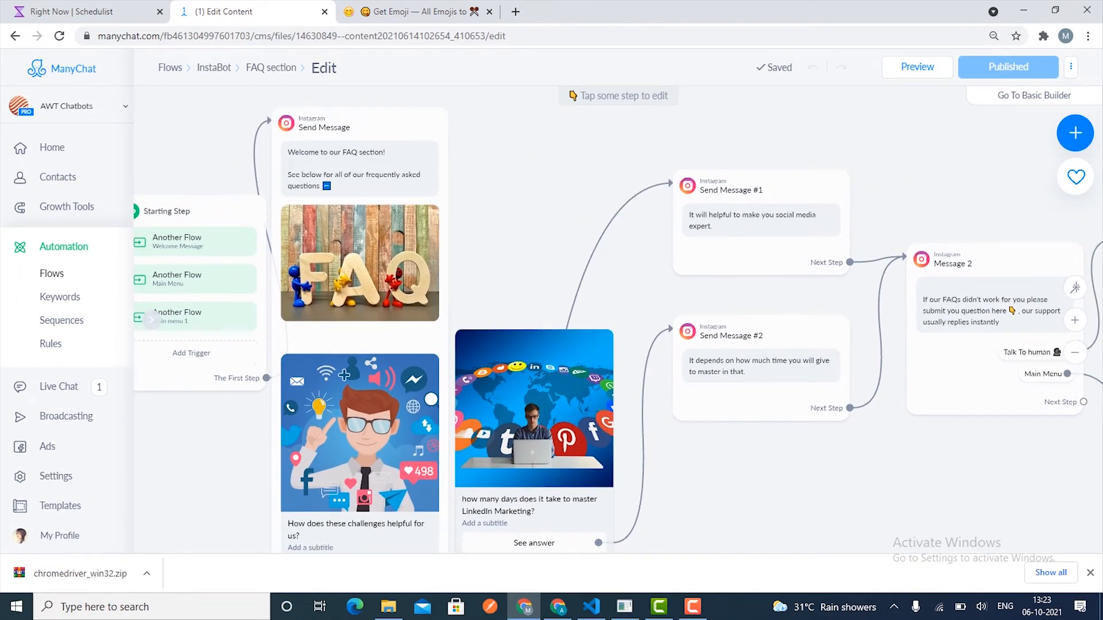
- Examine the FAQ section flow from its question cards and answer messages through to the Talk To human and Main Menu branches
drag(506, 275, 467, 167)
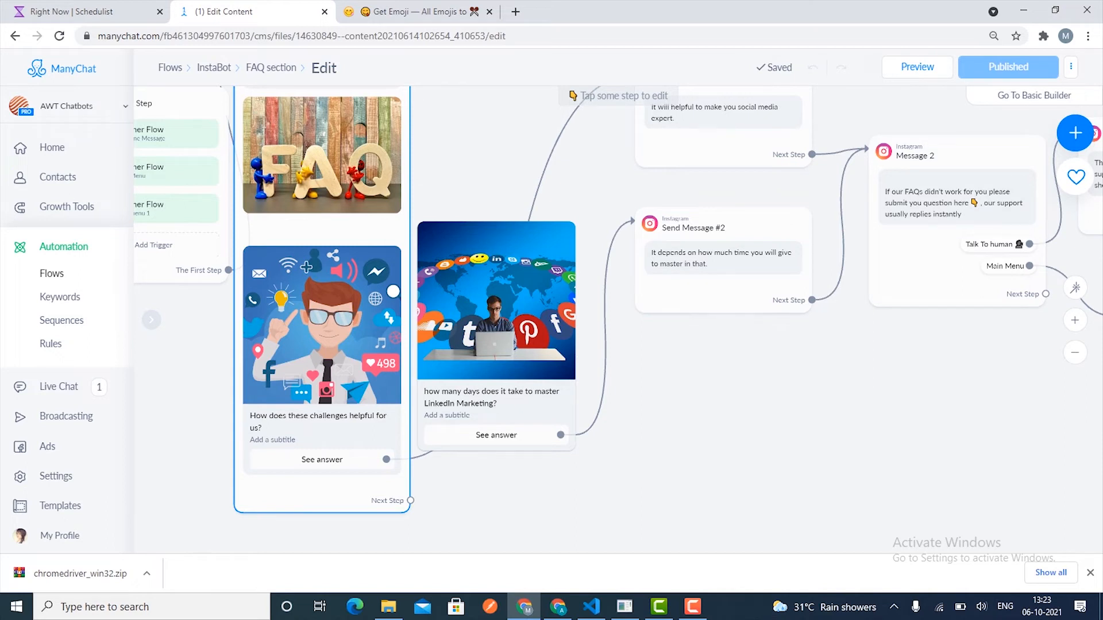
drag(580, 331, 585, 404)
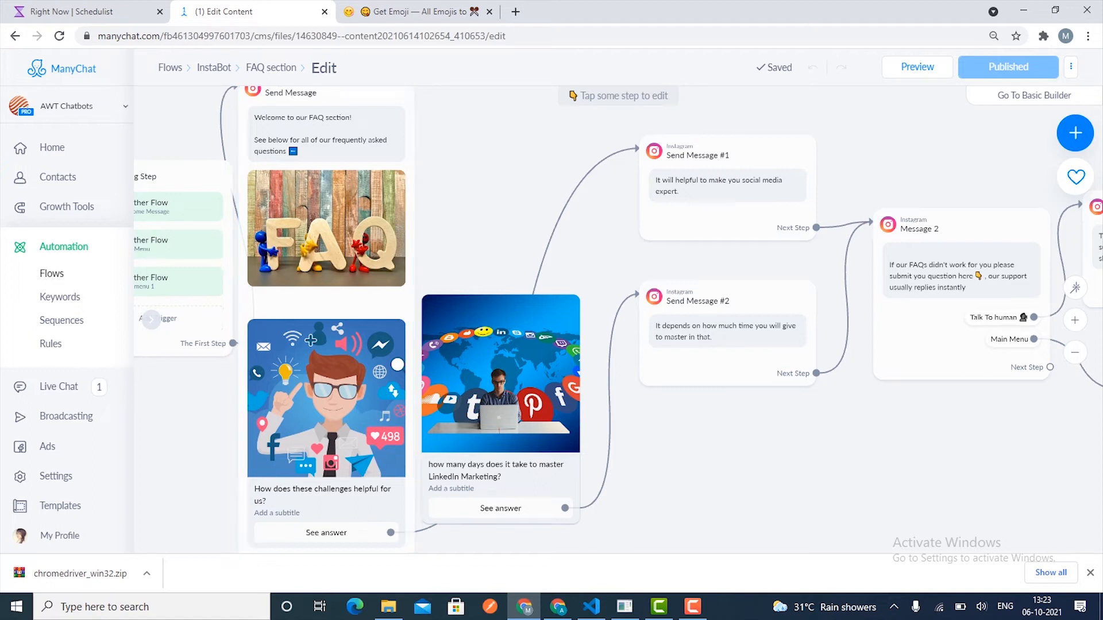
drag(494, 242, 456, 173)
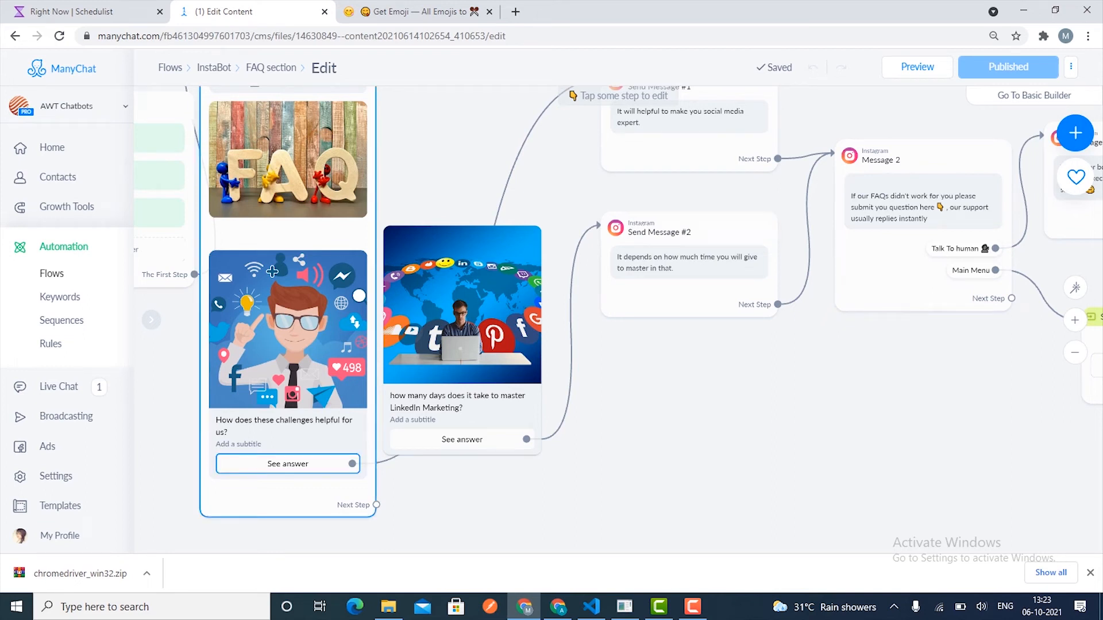
drag(273, 271, 163, 327)
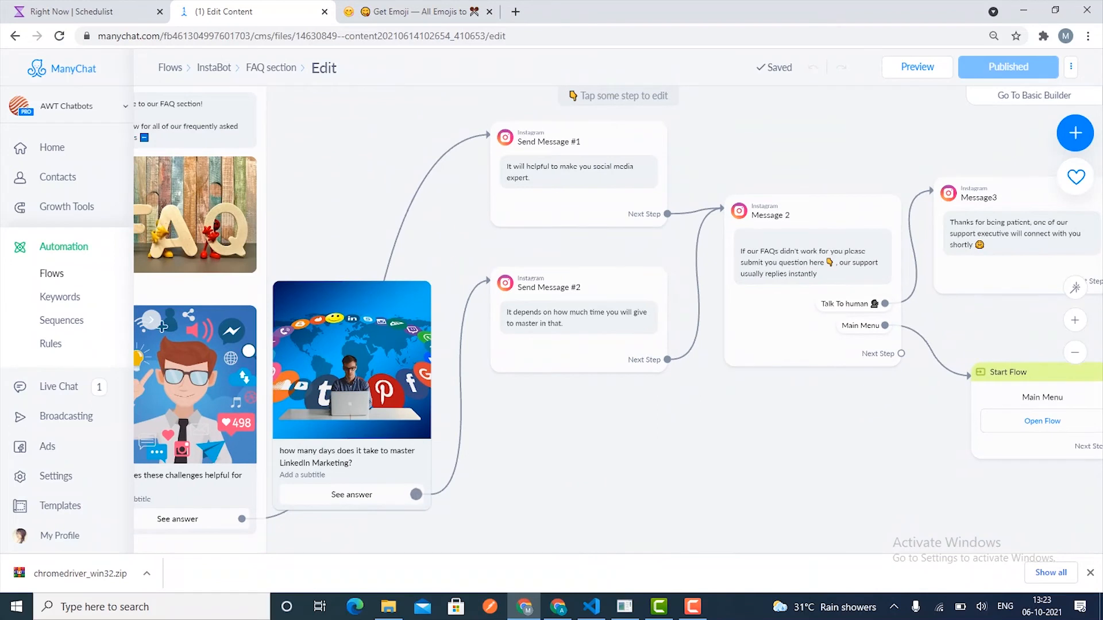
drag(431, 477, 358, 513)
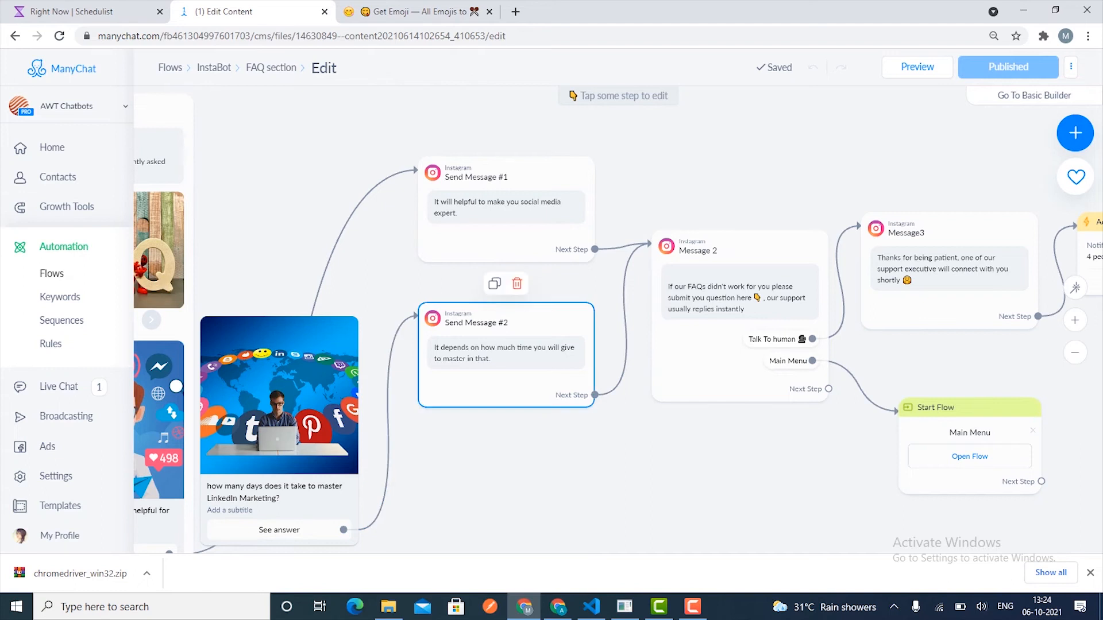
scroll(546, 356, right, 5)
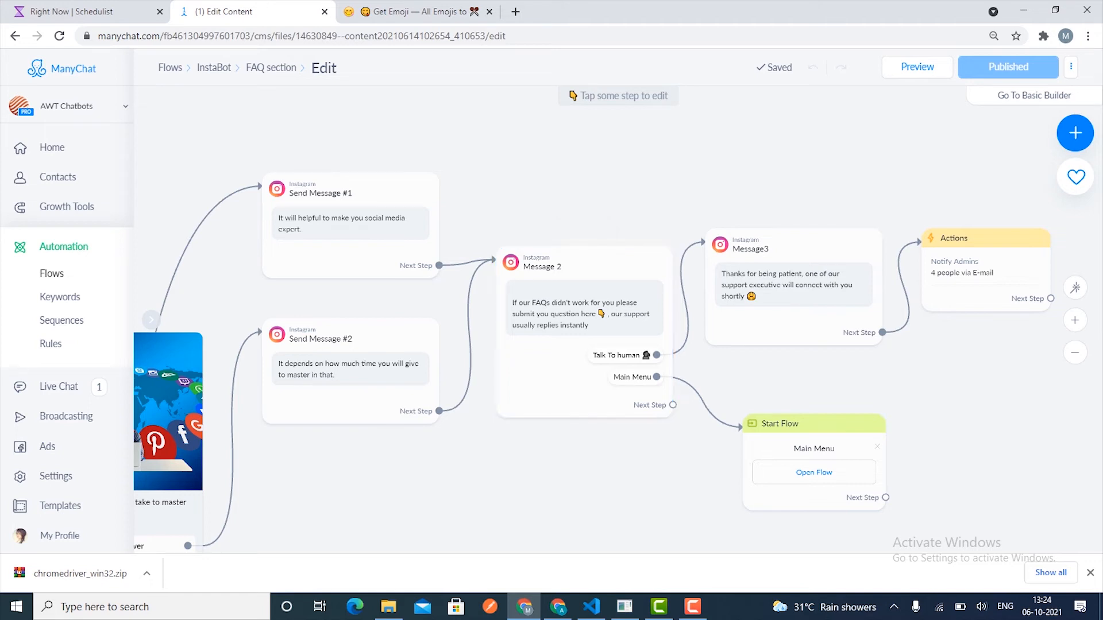
scroll(591, 362, right, 1)
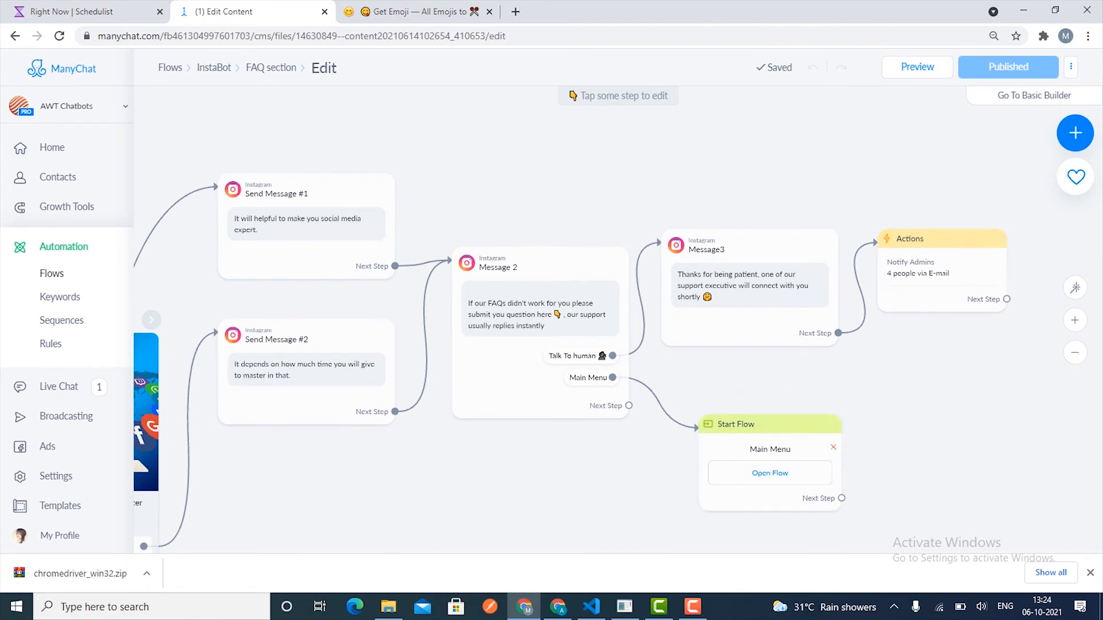
- Replace the Start Flow step behind Message 2's Main Menu button with a new, empty Start Flow step
click(833, 447)
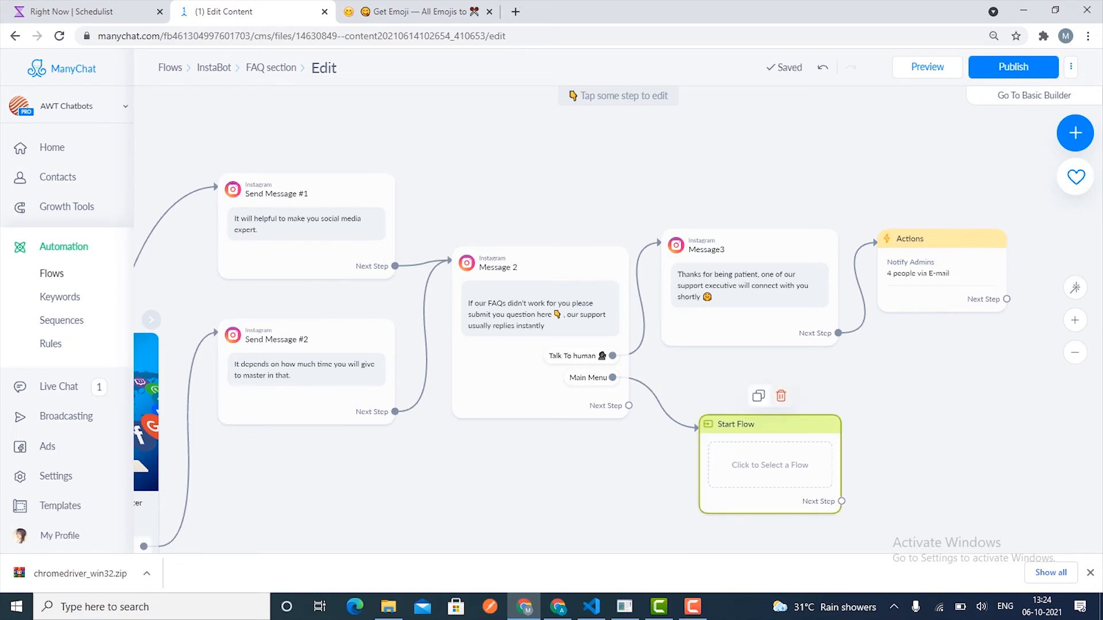
click(780, 396)
drag(612, 378, 667, 425)
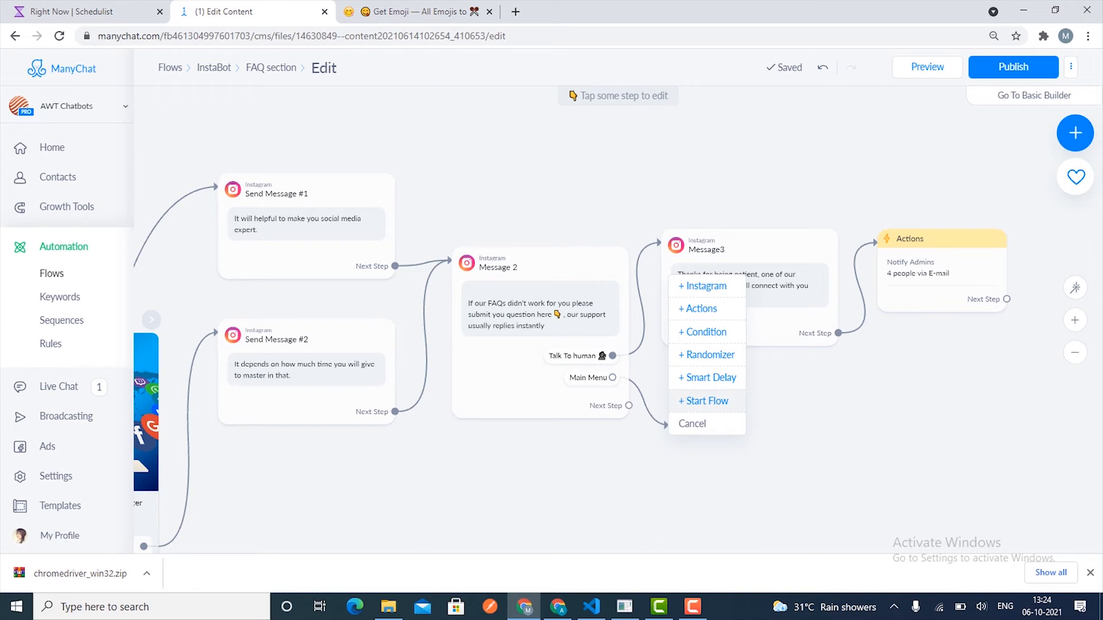
click(706, 401)
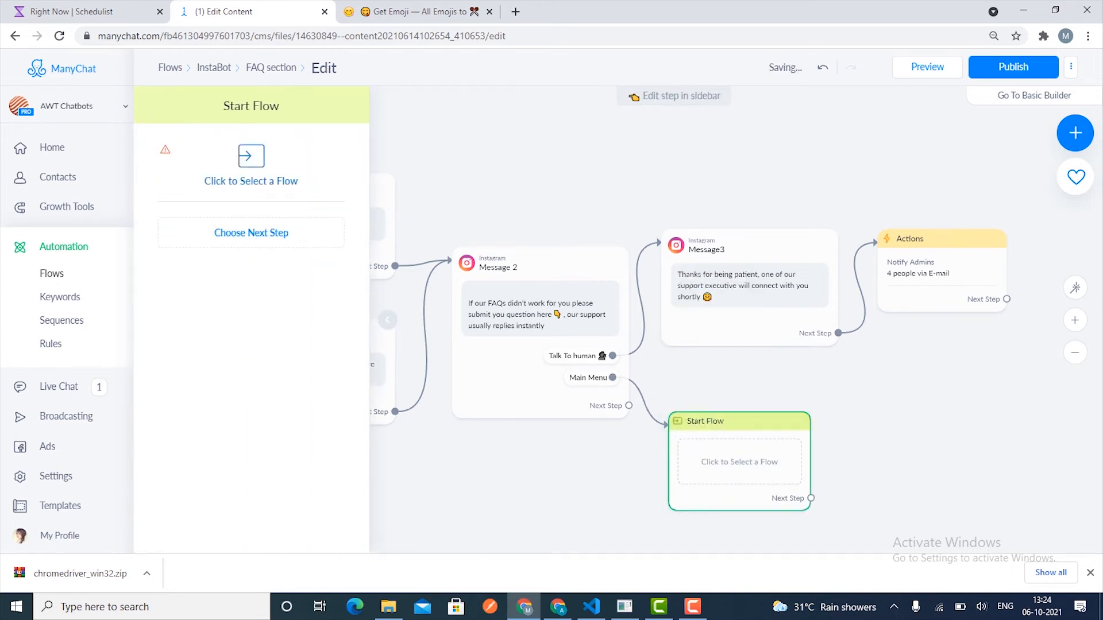
- Set the new Start Flow step to launch the Main menu 1 flow from the InstaBot folder
click(251, 180)
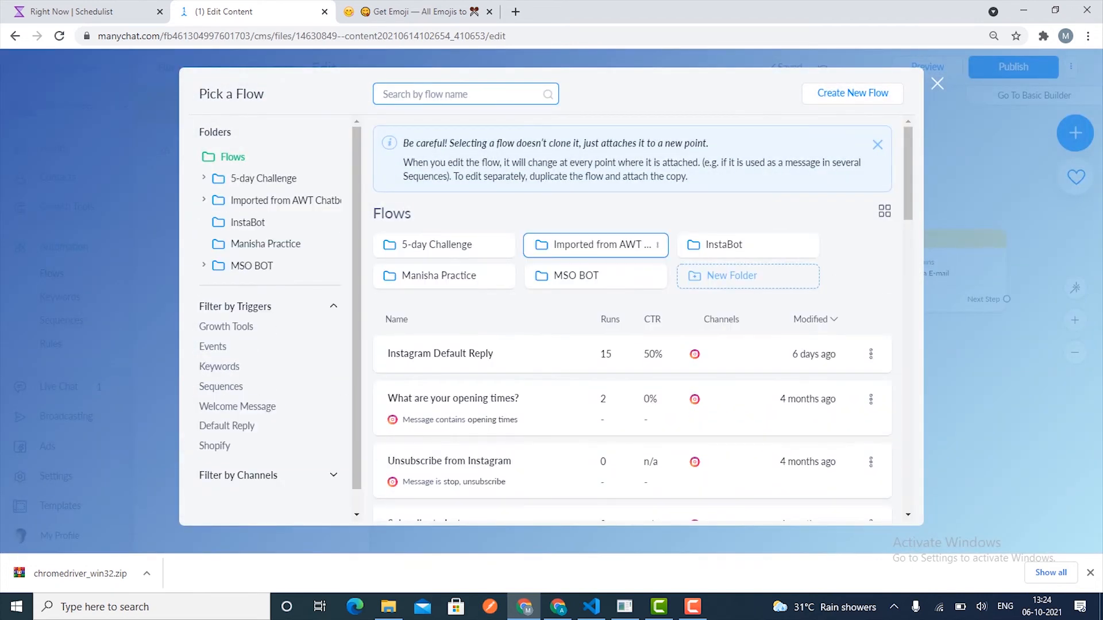
click(712, 246)
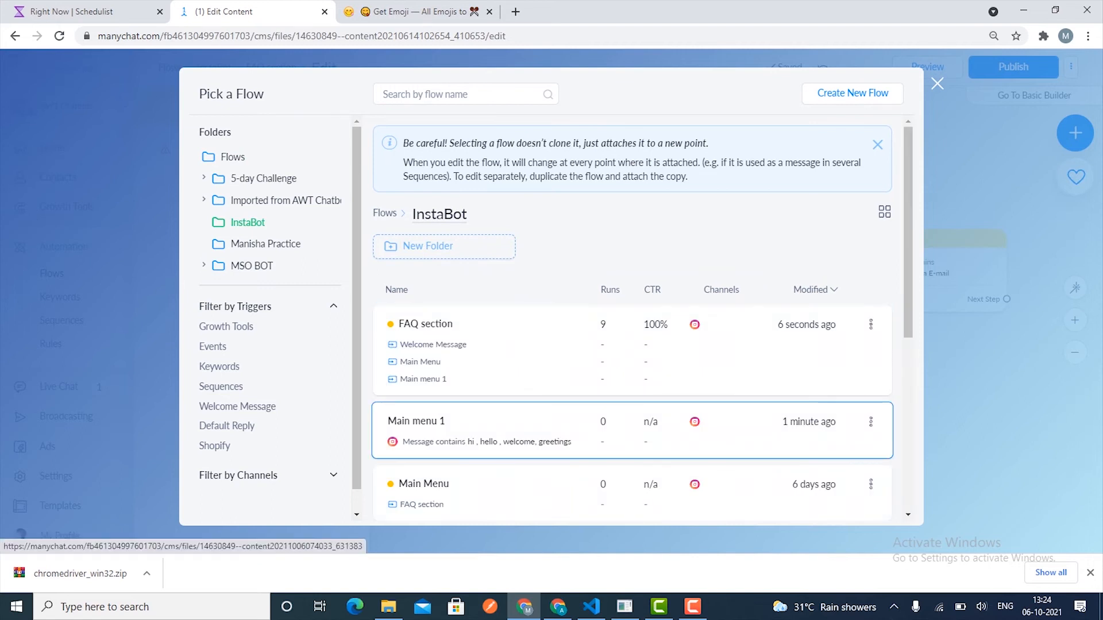
click(632, 430)
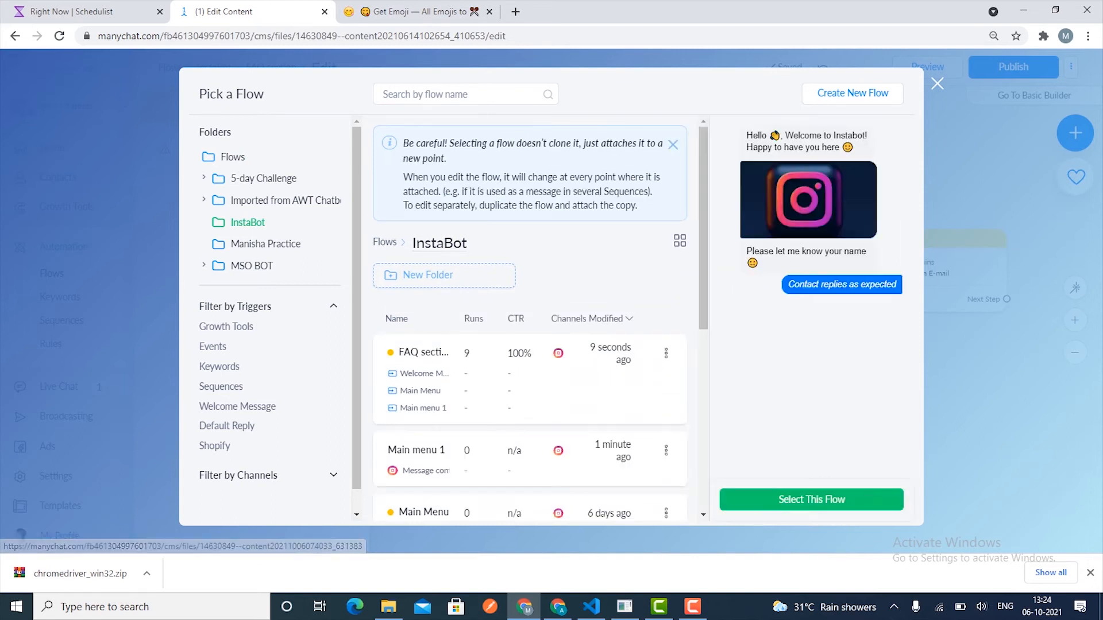
click(811, 500)
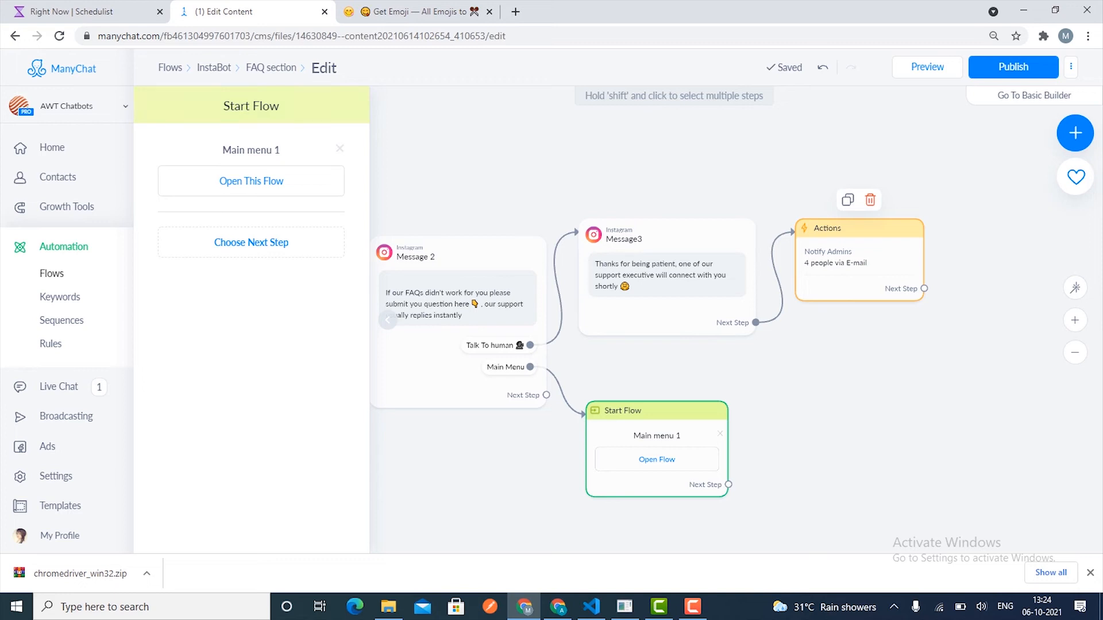
- Check the Notify Admins action's notification text and email recipients, and look over the rest of the FAQ section flow
click(859, 258)
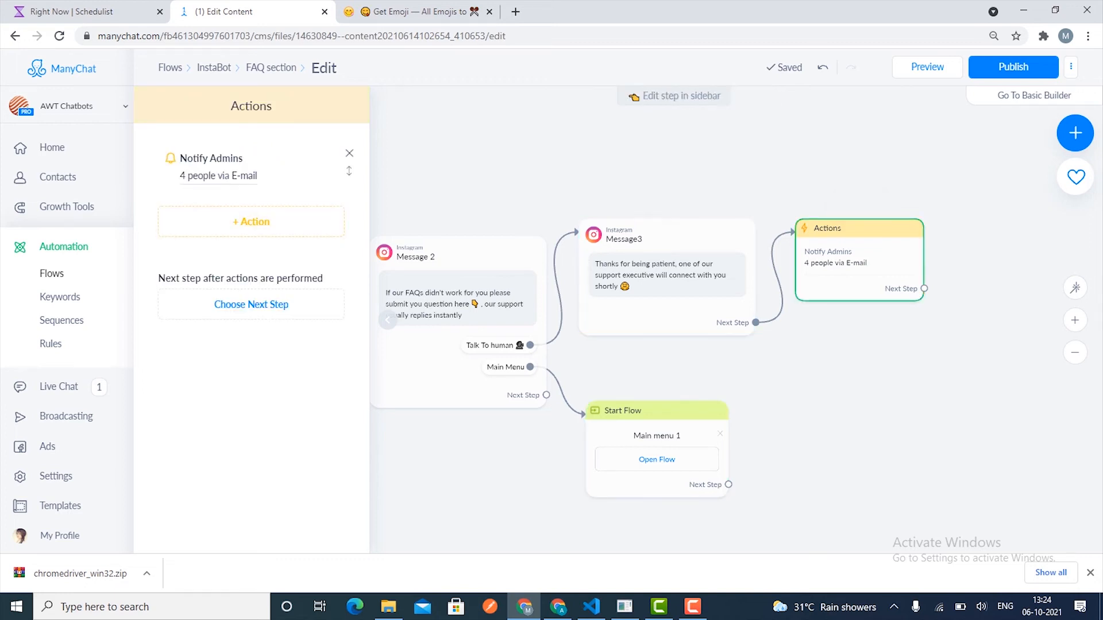
click(218, 176)
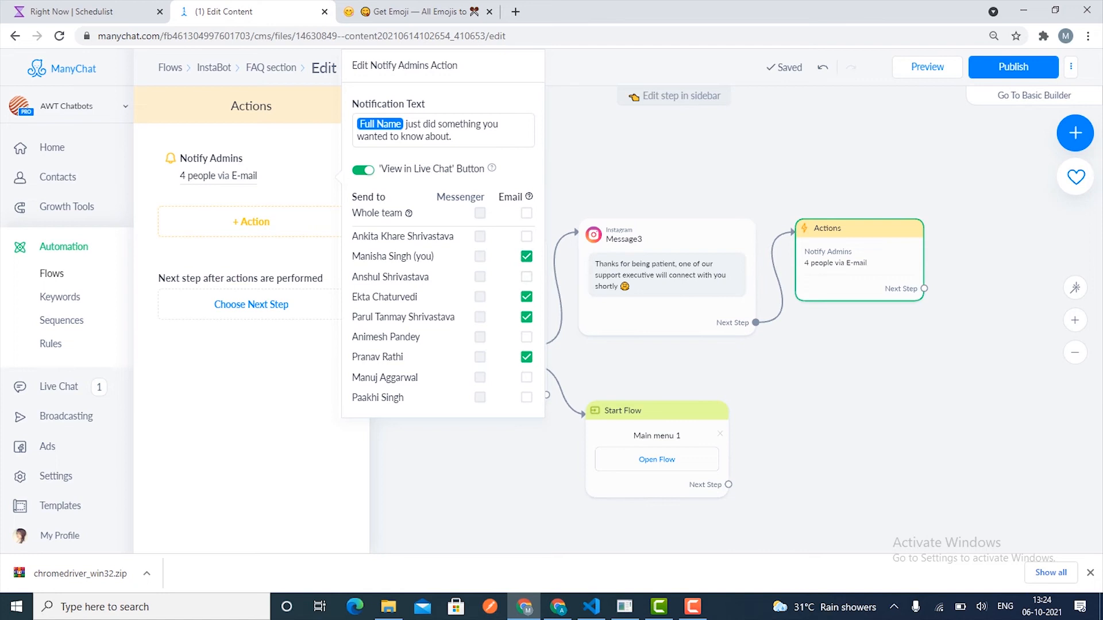
click(388, 320)
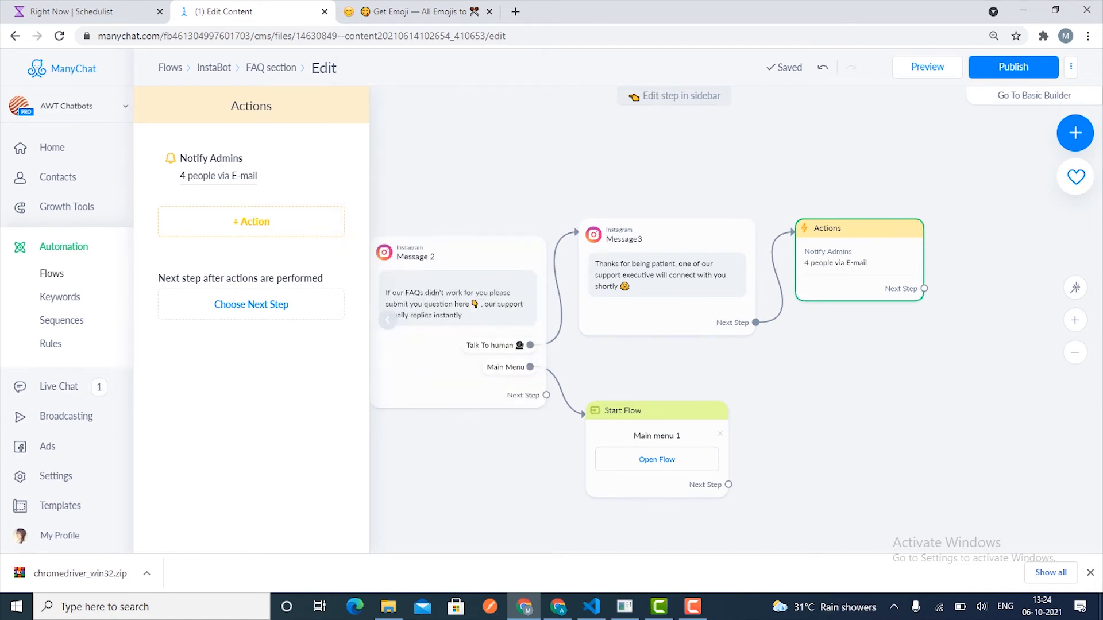
click(388, 320)
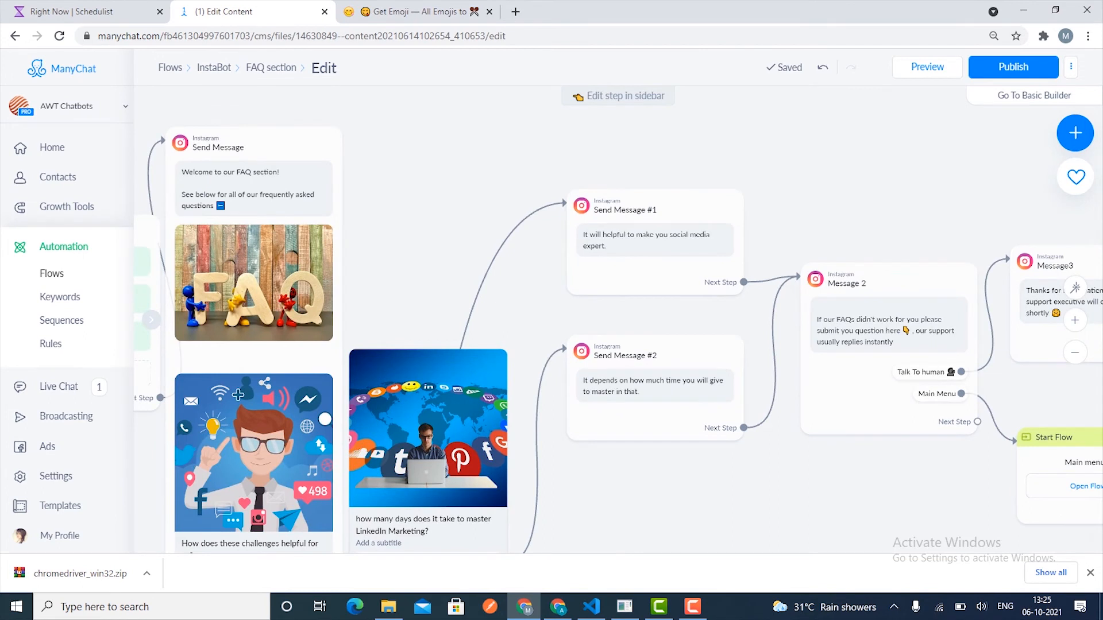
drag(402, 258, 535, 256)
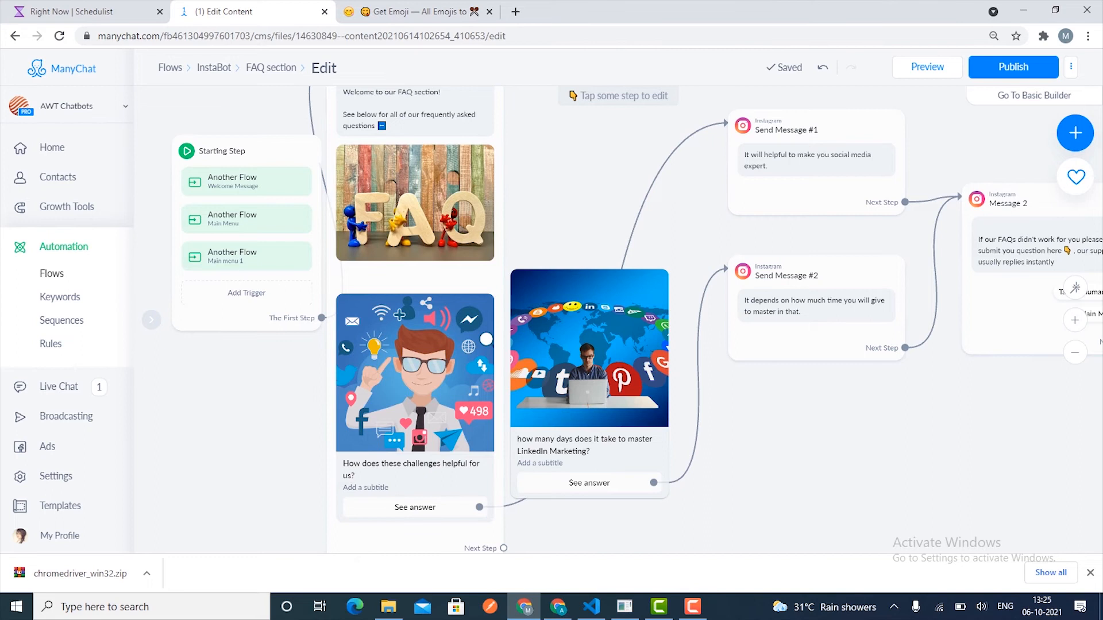
drag(793, 425, 496, 474)
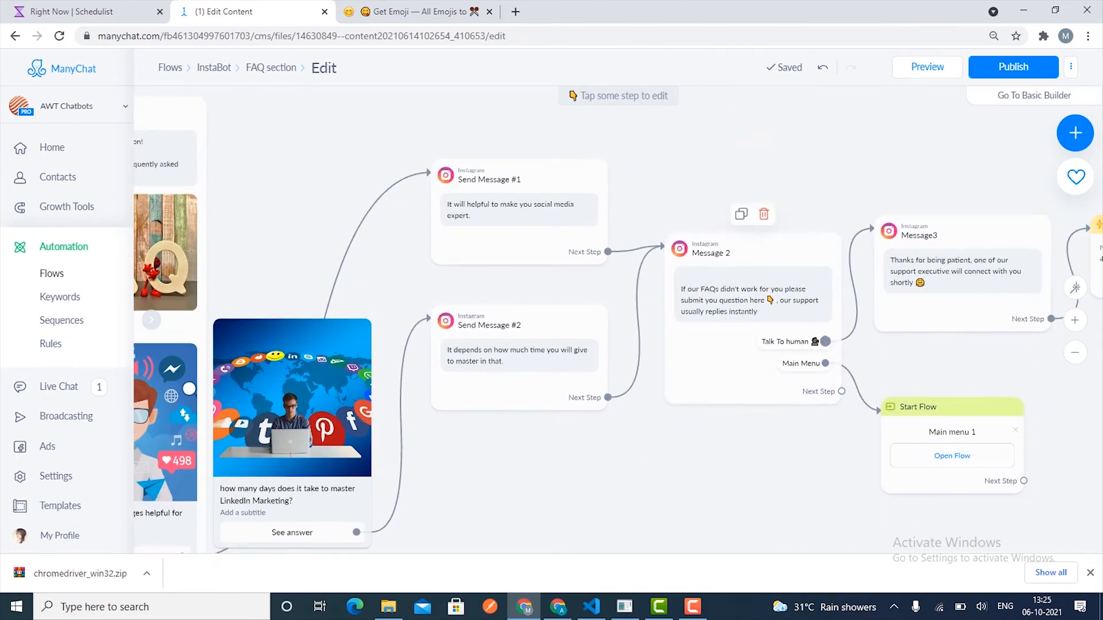
drag(677, 460, 908, 393)
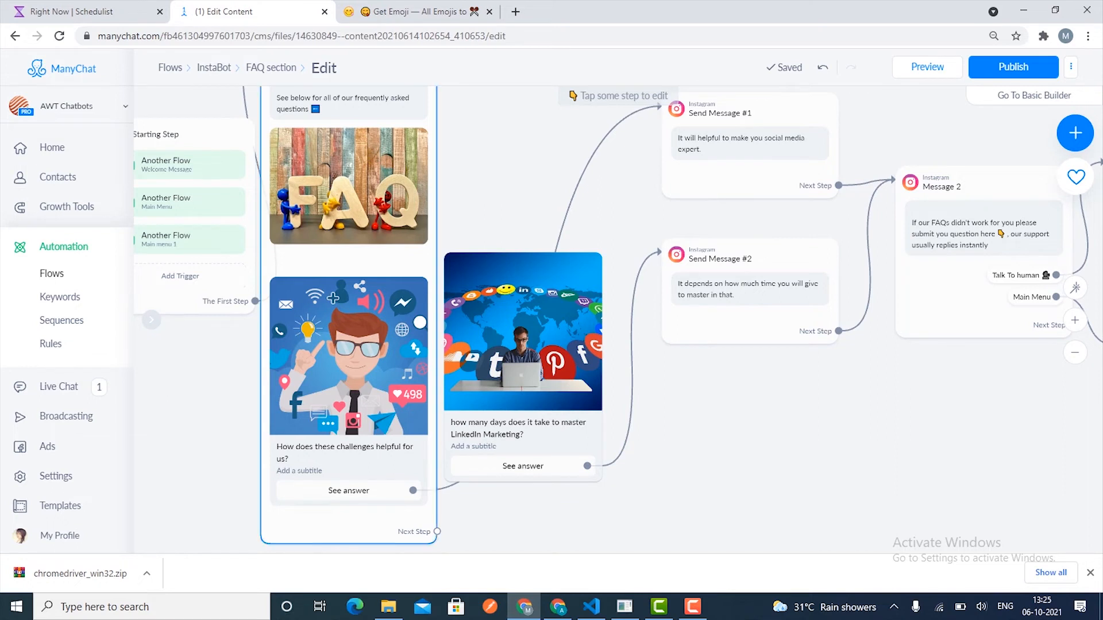
- Open the Instagram Default Reply flow from the account's Instagram channel settings
click(56, 476)
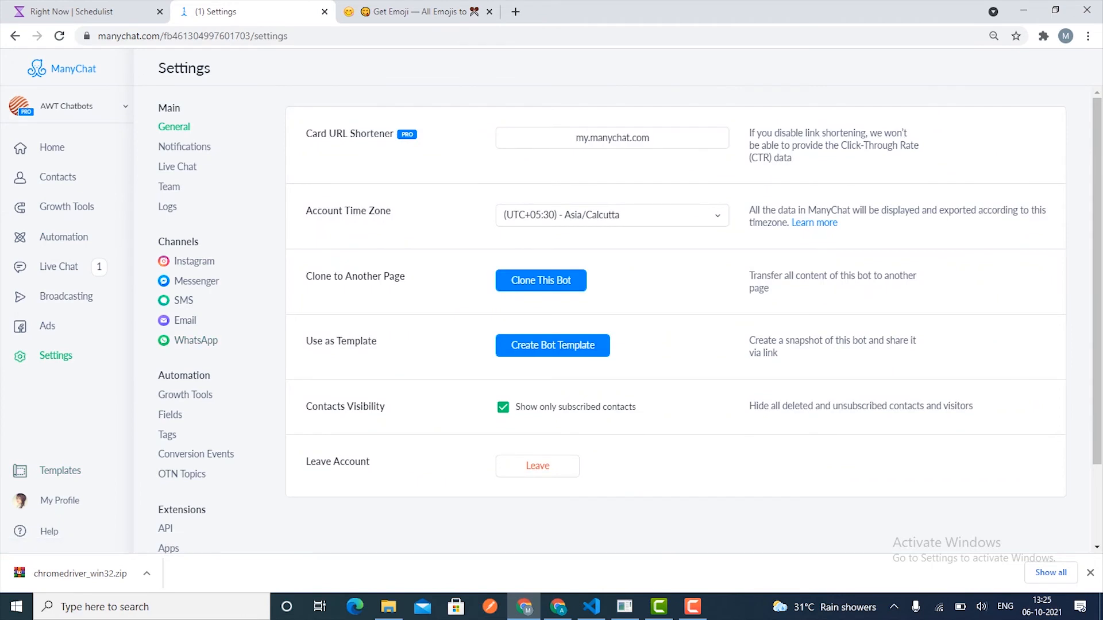
click(194, 261)
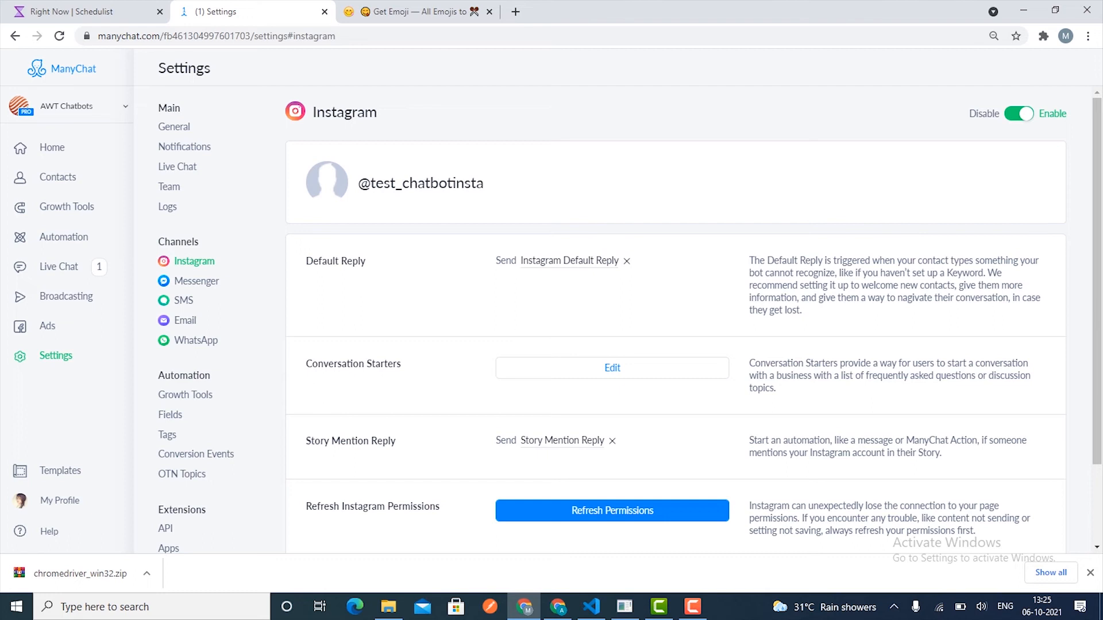
click(569, 260)
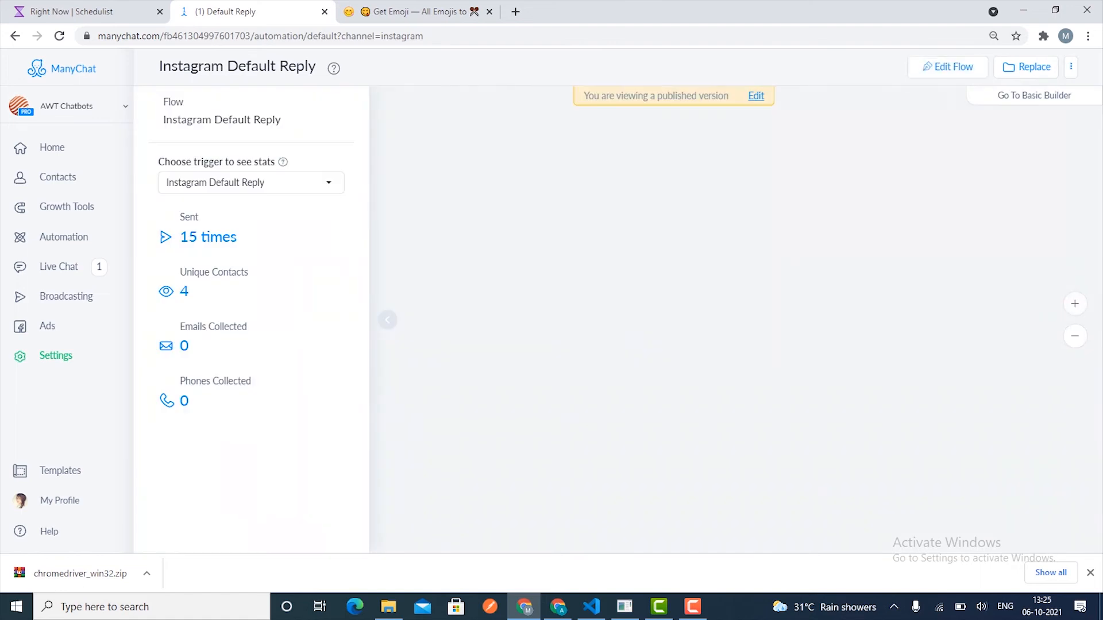
- Open the Instagram Default Reply flow for editing, look over its messages and branches, and go to the Automation section
click(756, 95)
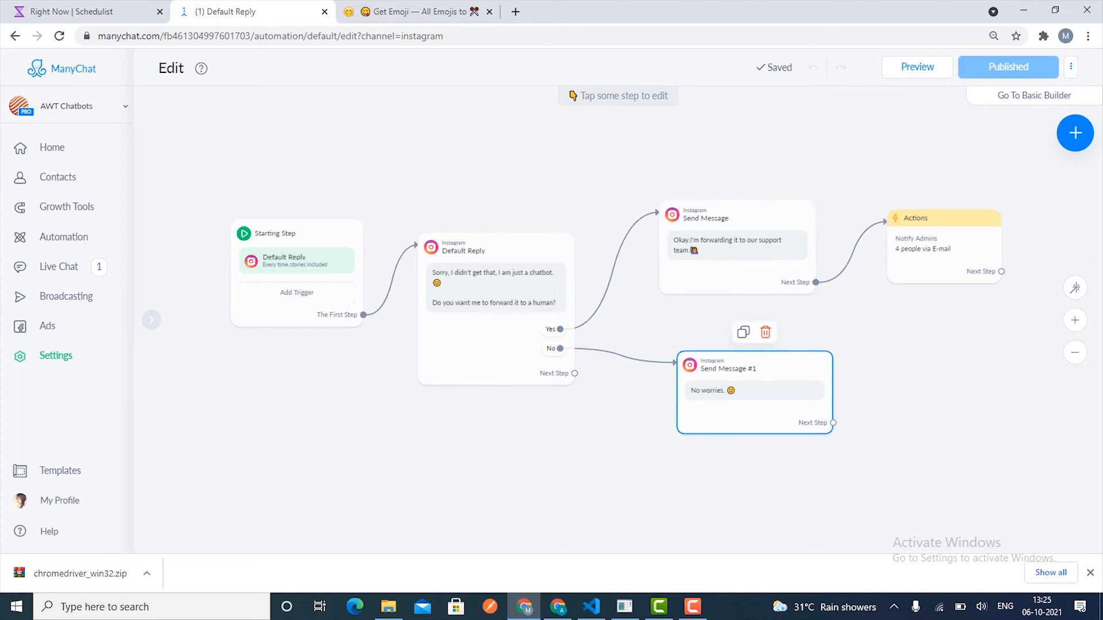
mouse_move(626, 402)
mouse_down()
mouse_move(529, 402)
mouse_move(643, 406)
mouse_up()
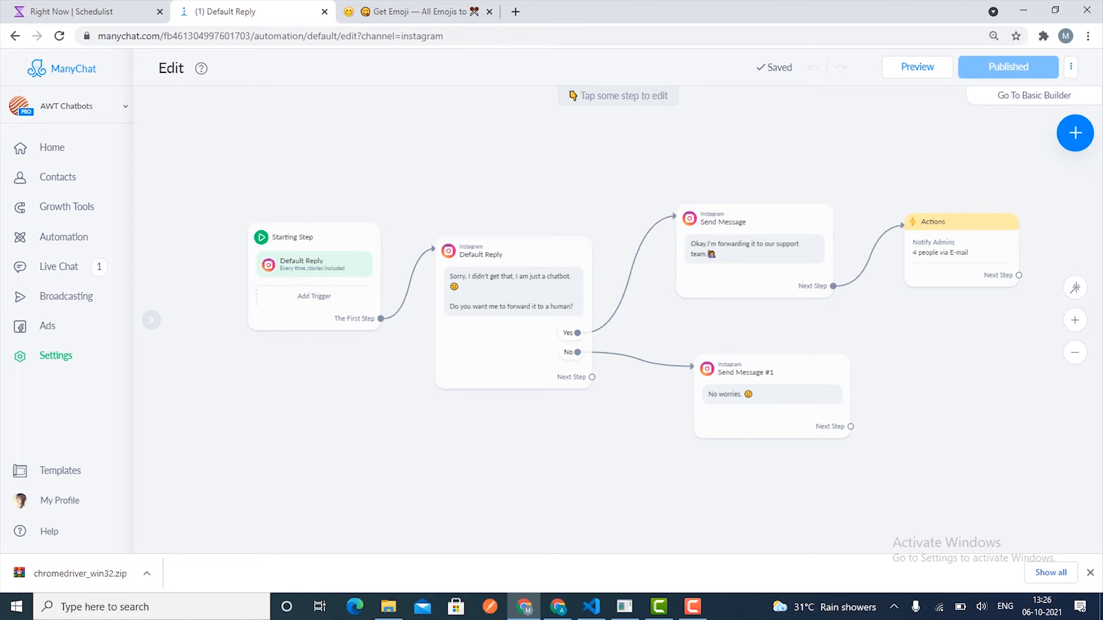
drag(595, 308, 540, 299)
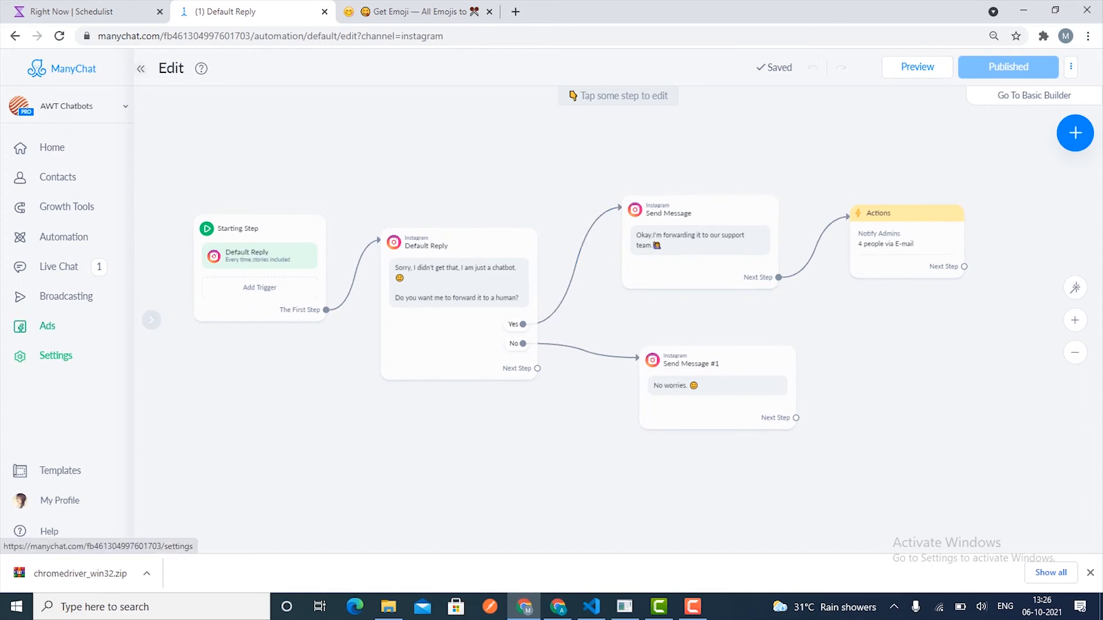
click(56, 356)
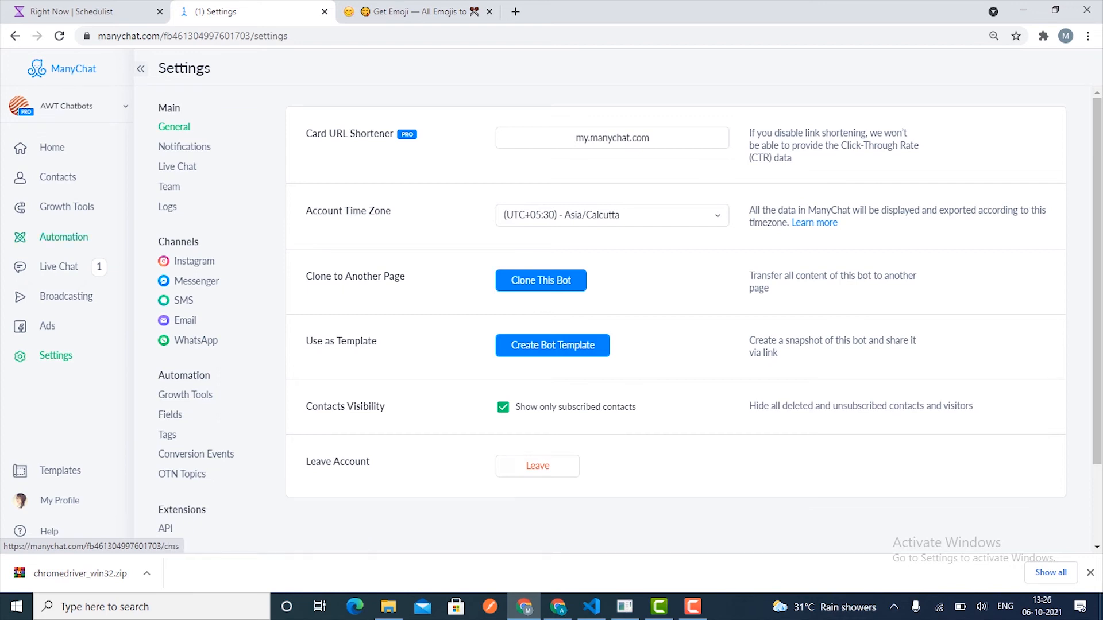
click(64, 236)
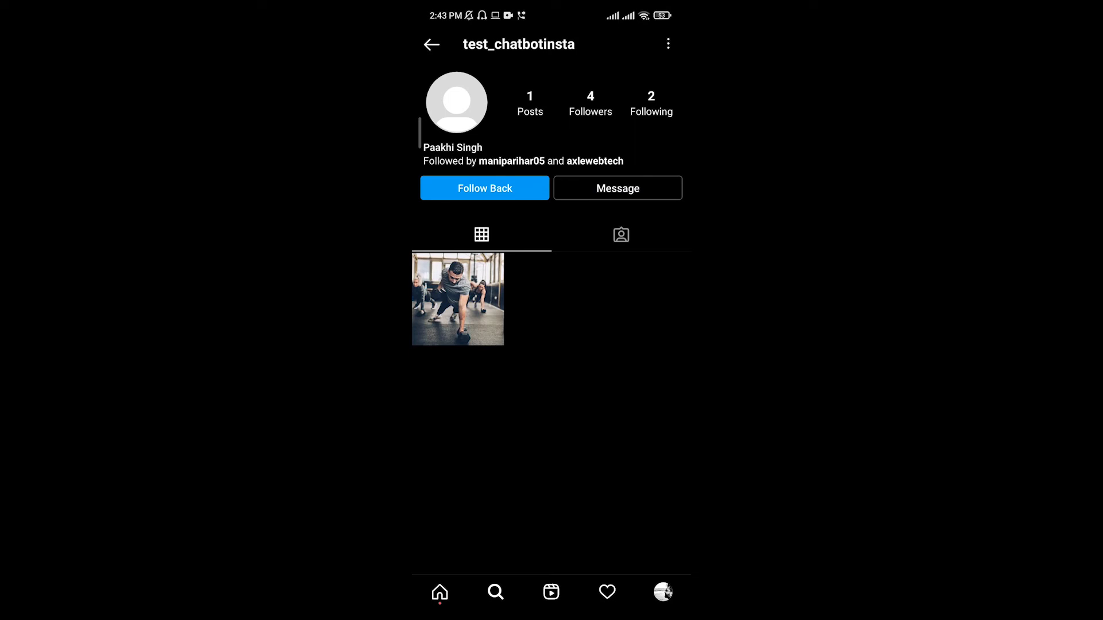
- Switch to Instagram, send "Hello" to the test_chatbotinsta account, and answer the bot's name question with the tester's first name
click(618, 188)
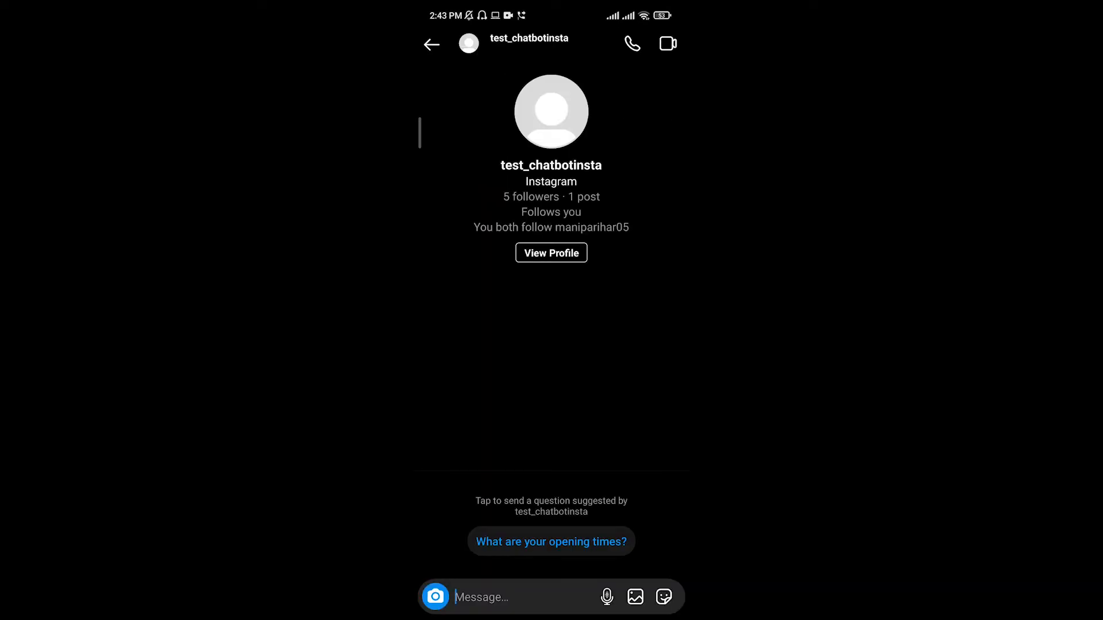
text(Hello)
click(657, 385)
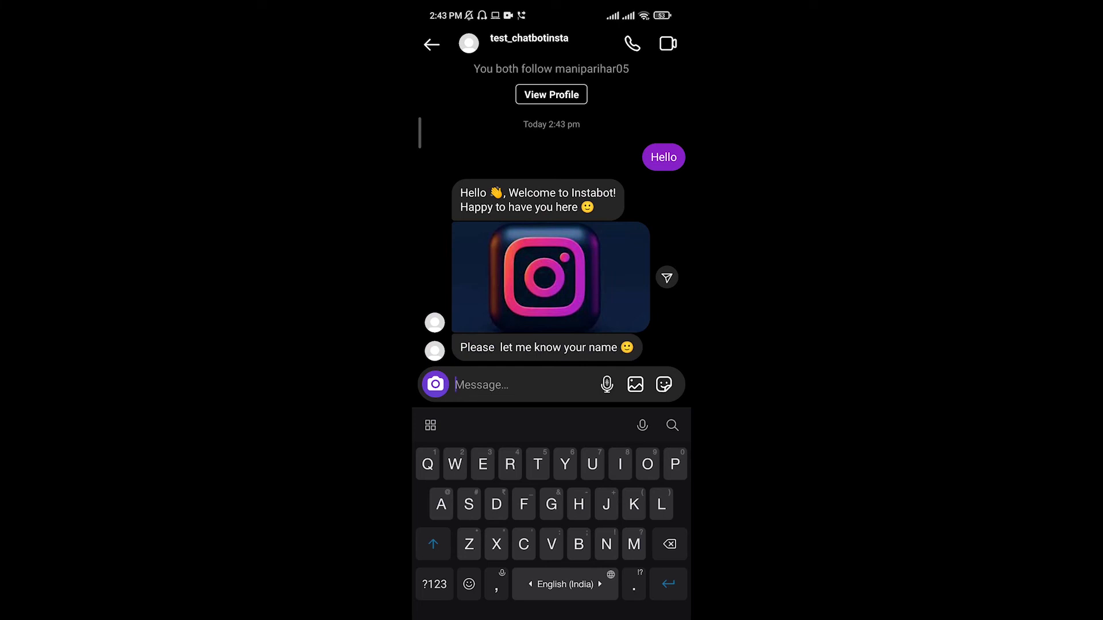
text(Manisha)
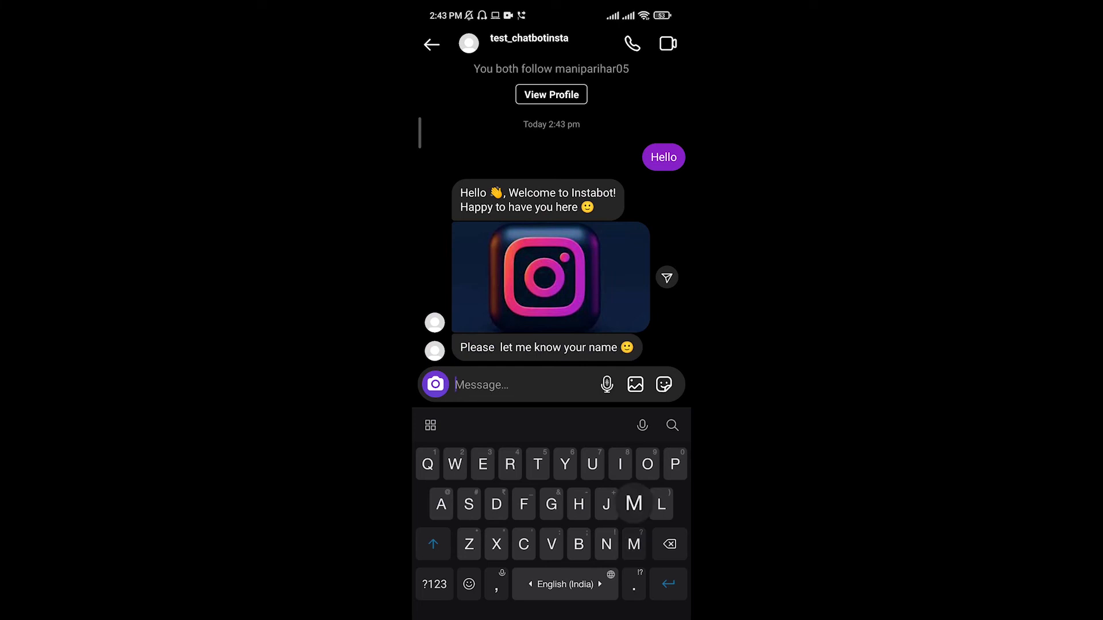
click(666, 384)
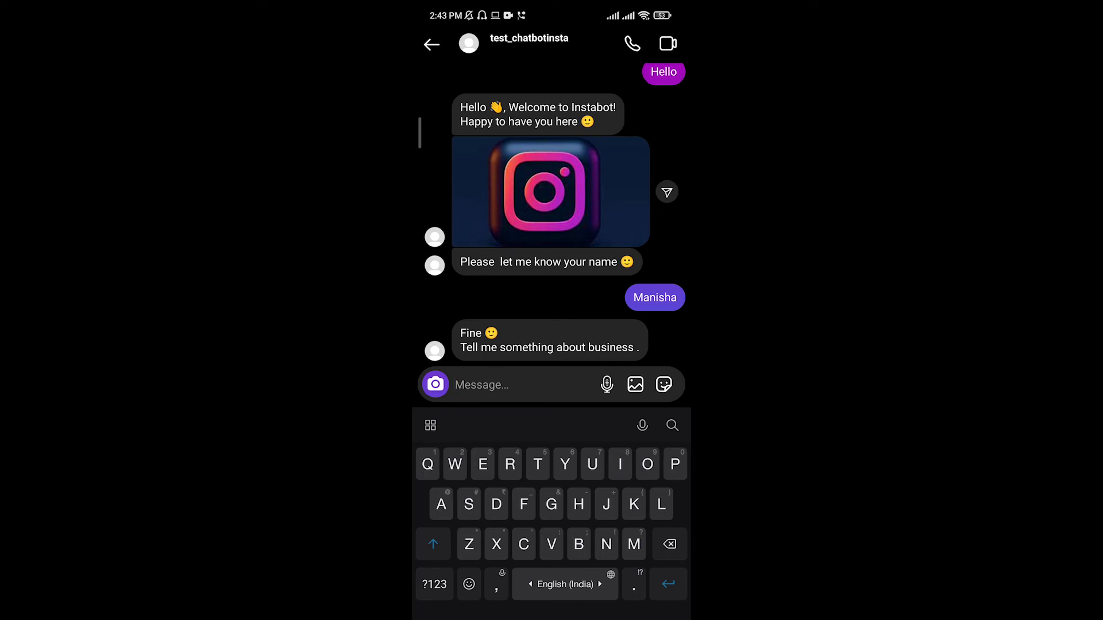
- Answer the bot's question about the business with "I'm working in It business"
text(I)
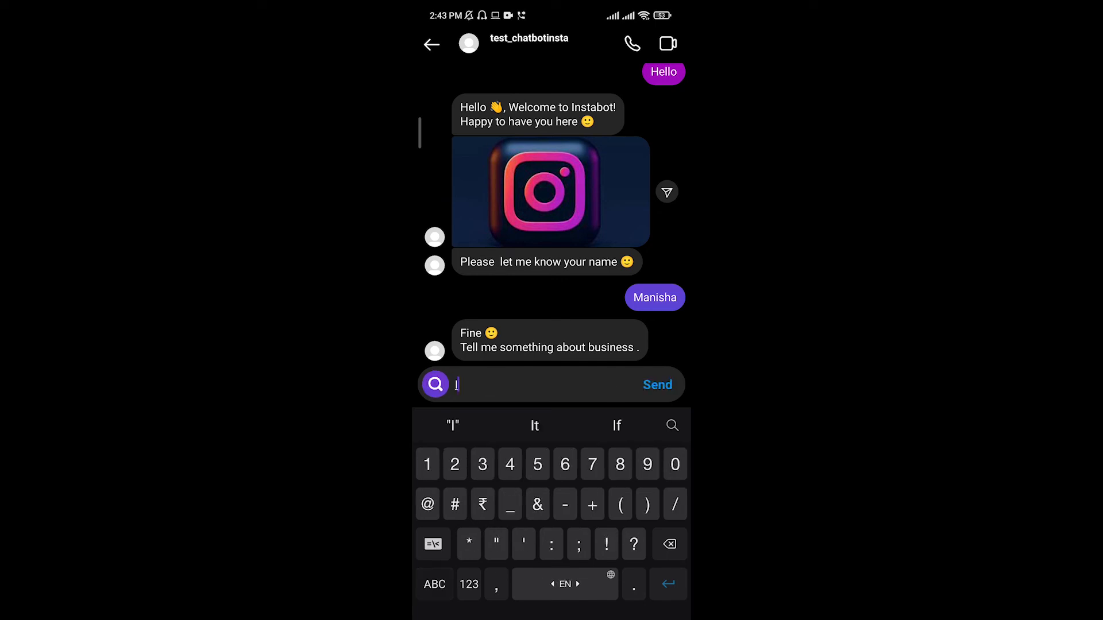
text('m wo)
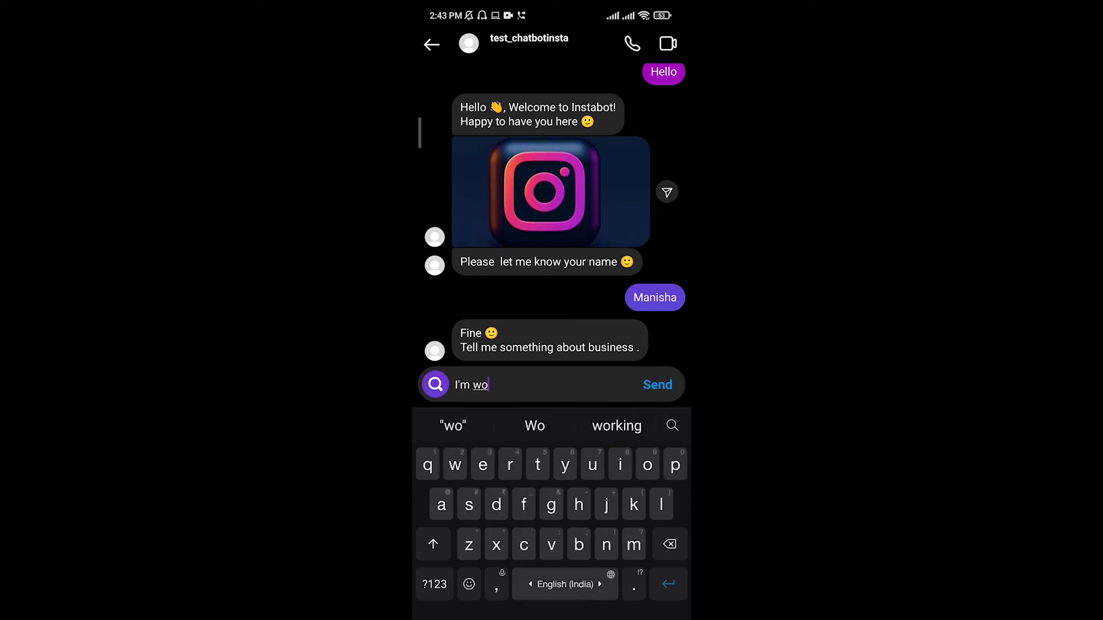
text(rking in)
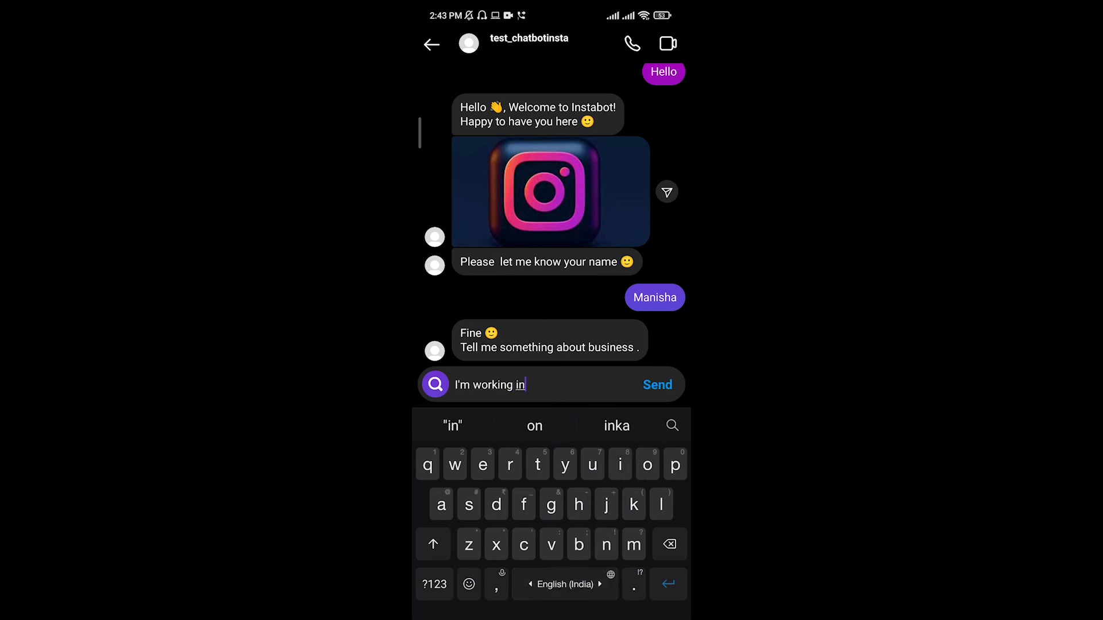
text( It bus)
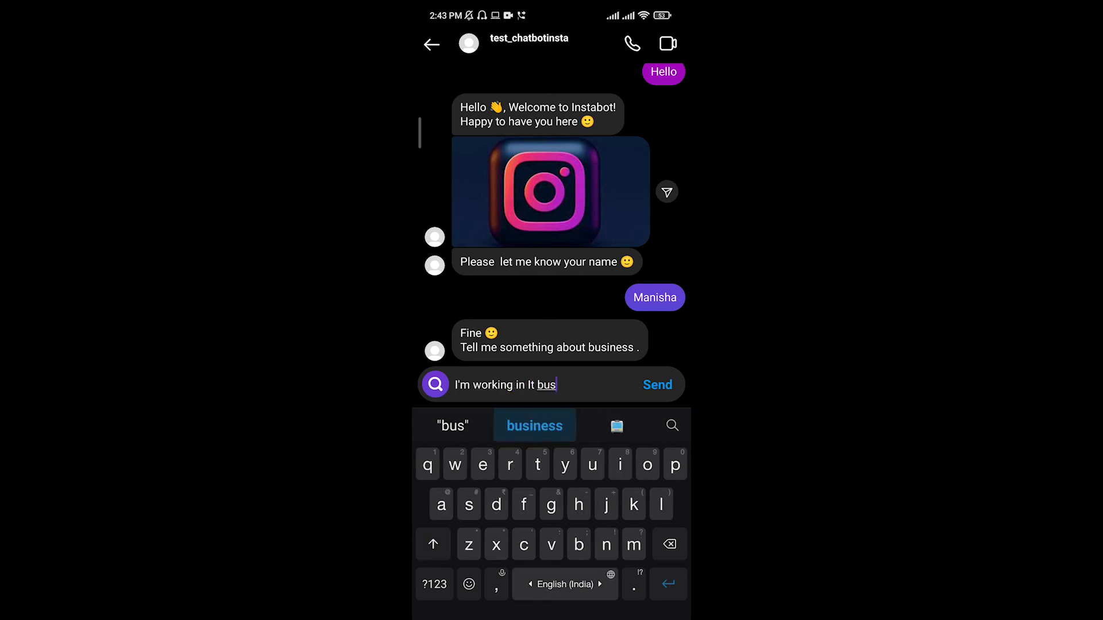
click(534, 425)
click(657, 385)
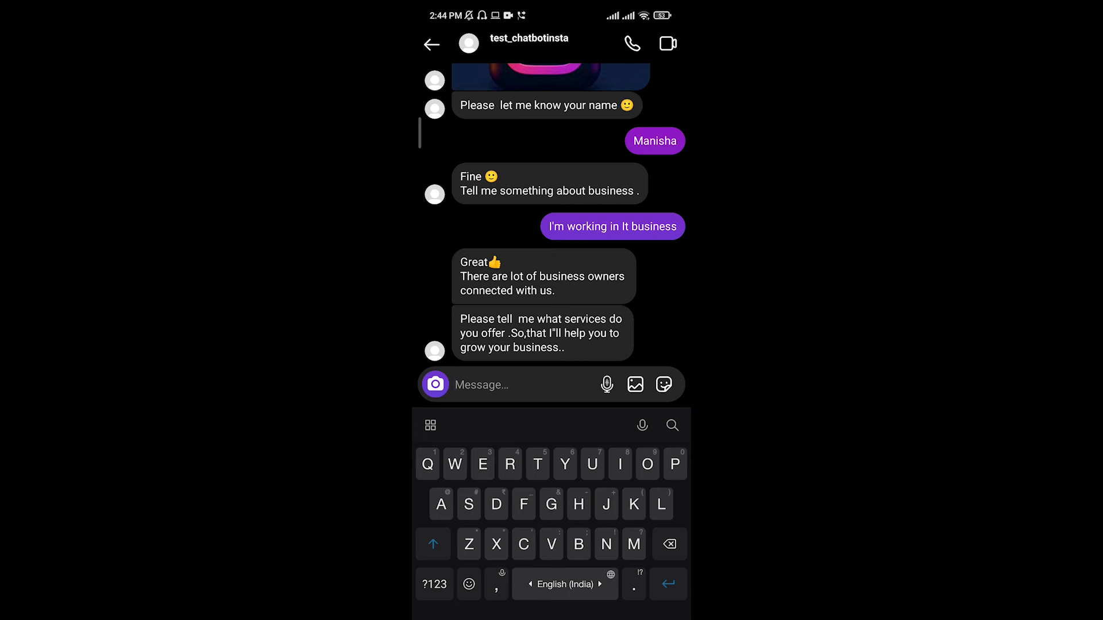
- Answer the bot's question about the services offered with "It services"
text(I)
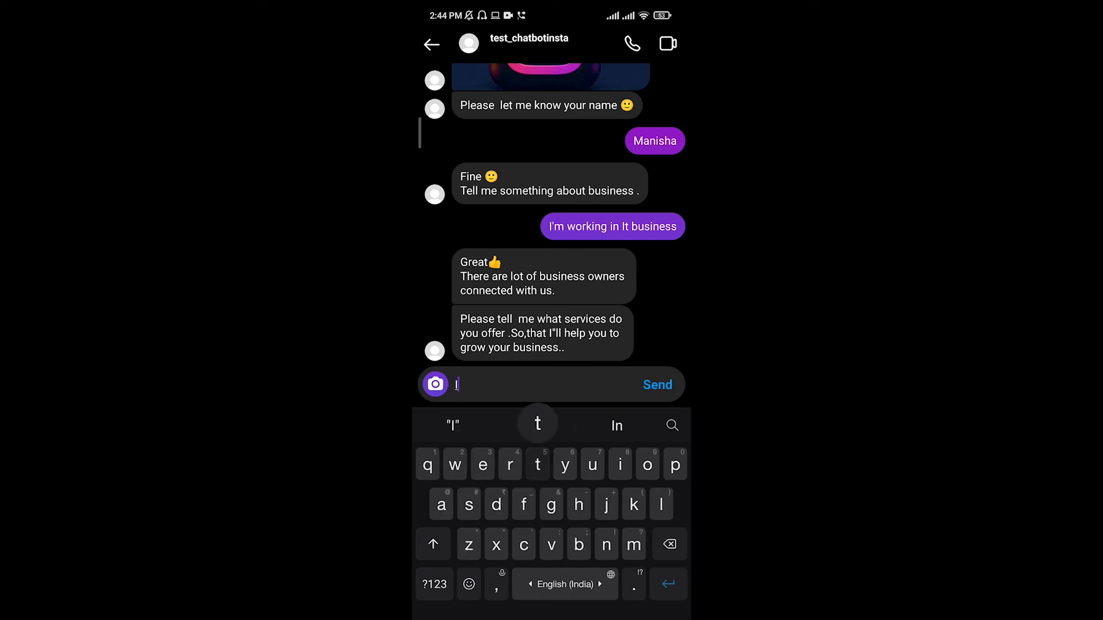
text(t services)
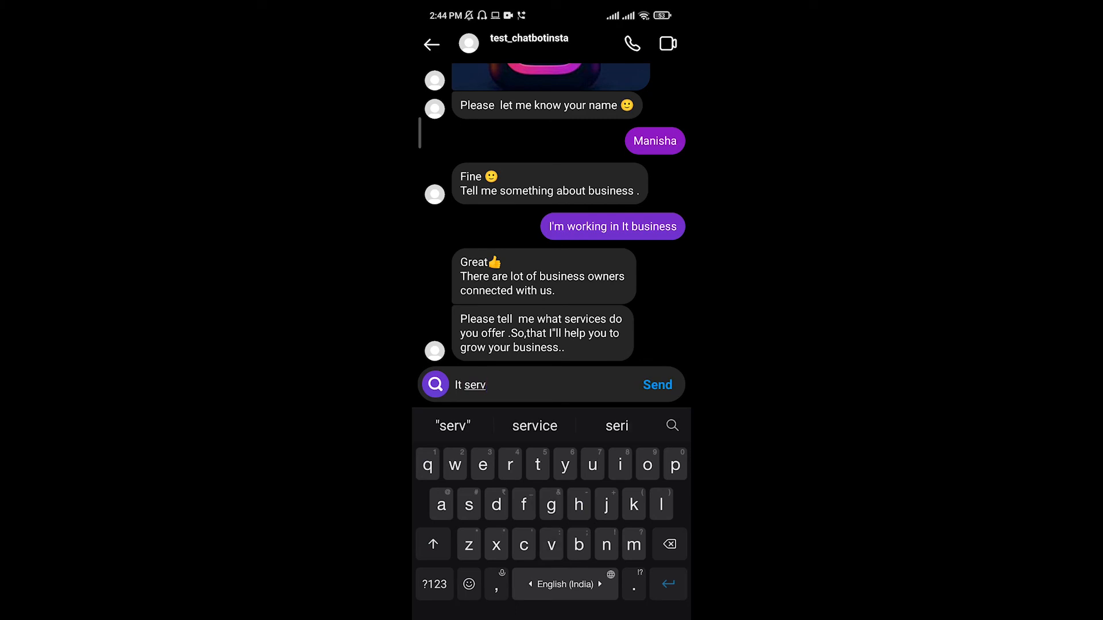
click(617, 426)
click(657, 384)
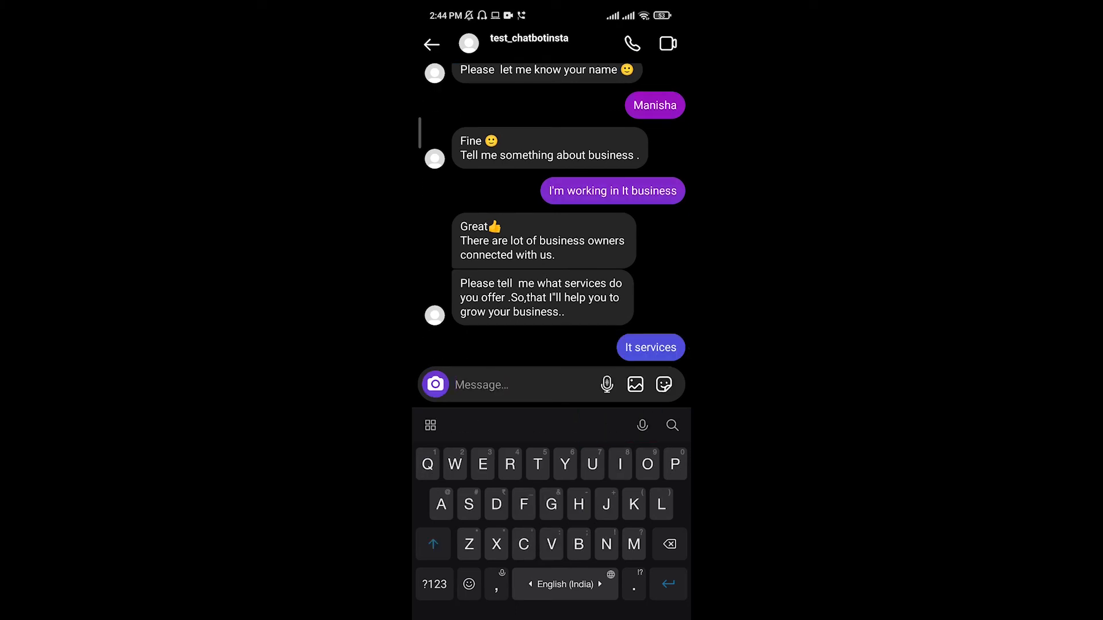
- Review the conversation so far and answer the service cost question with "According to client's requirement"
scroll(551, 218, up, 10)
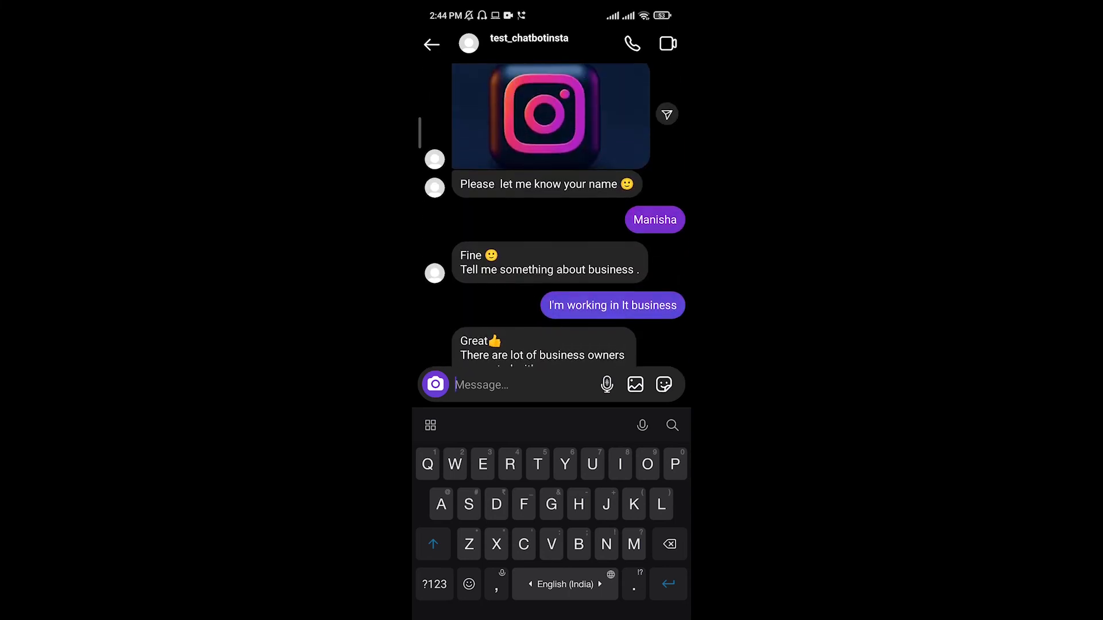
scroll(552, 218, down, 10)
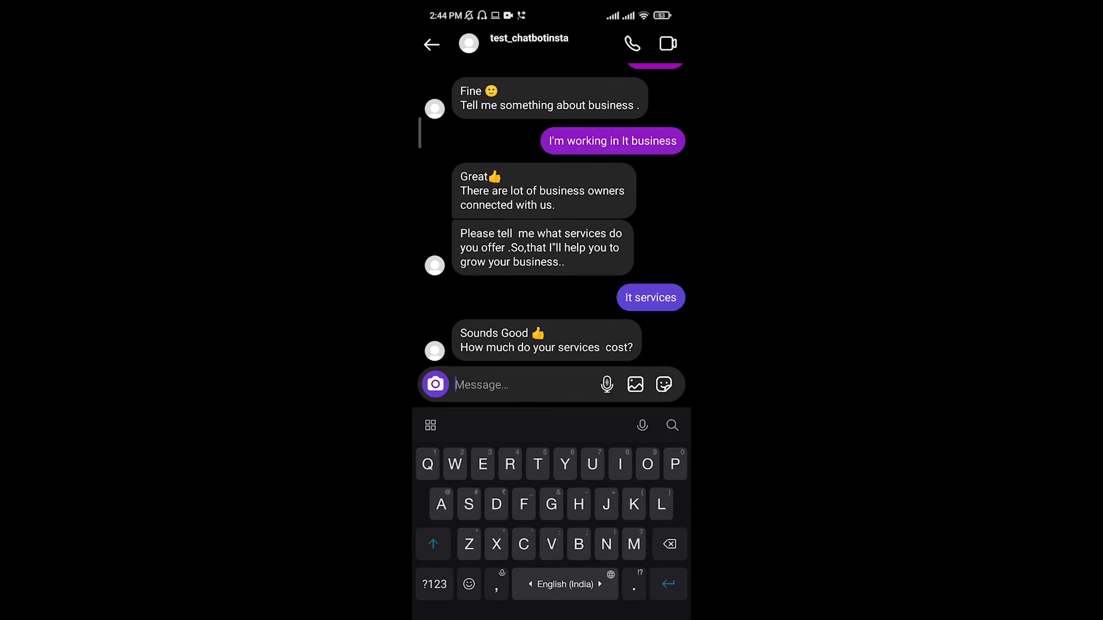
text(A)
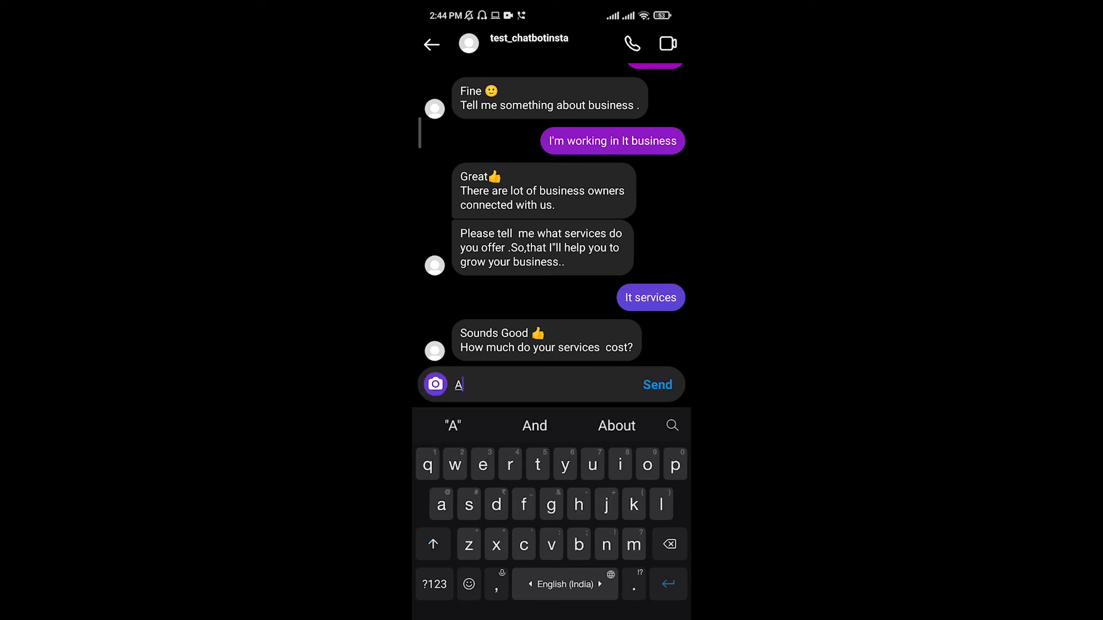
text(ccording tkcl)
key(BackSpace)
key(BackSpace)
key(BackSpace)
key(BackSpace)
text(o clien)
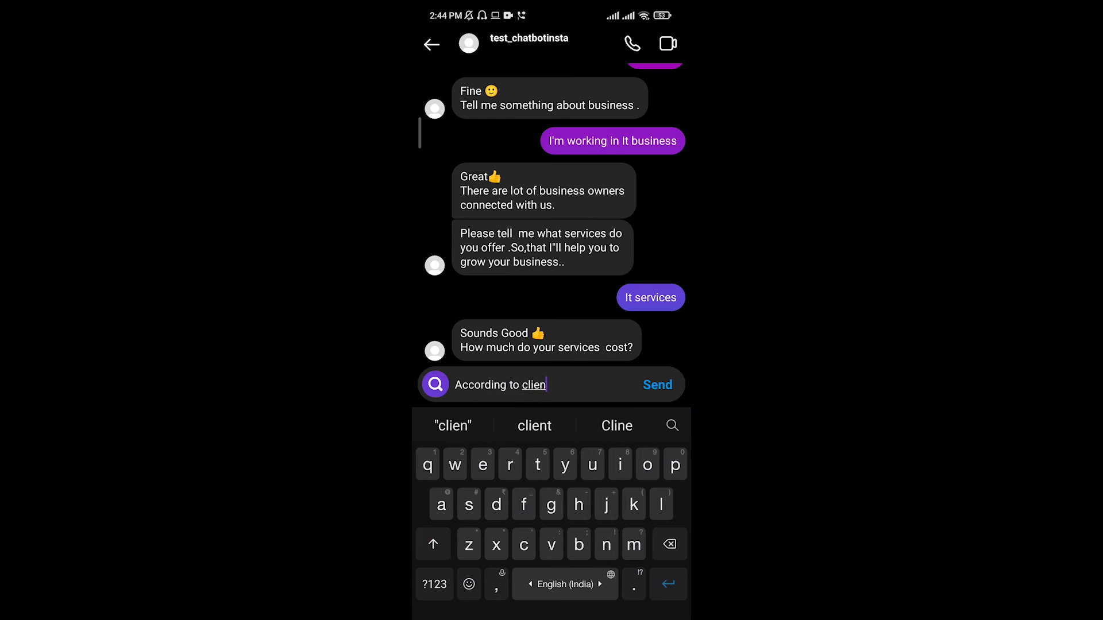
text(t's need)
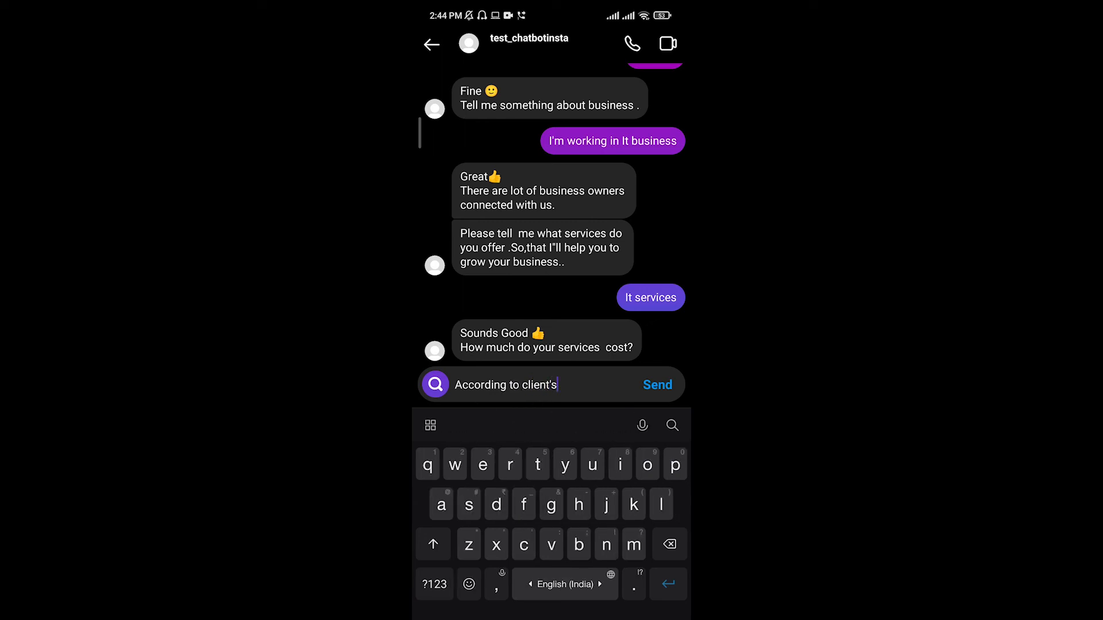
key(BackSpace)
key(BackSpace)
key(BackSpace)
key(BackSpace)
text(requirement)
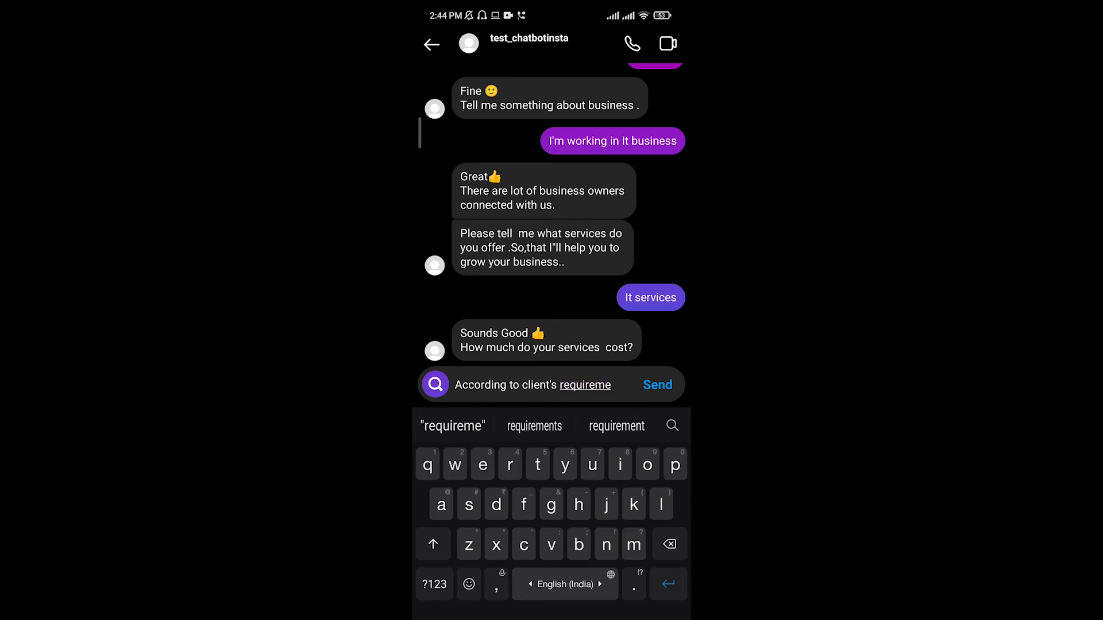
click(617, 425)
click(657, 385)
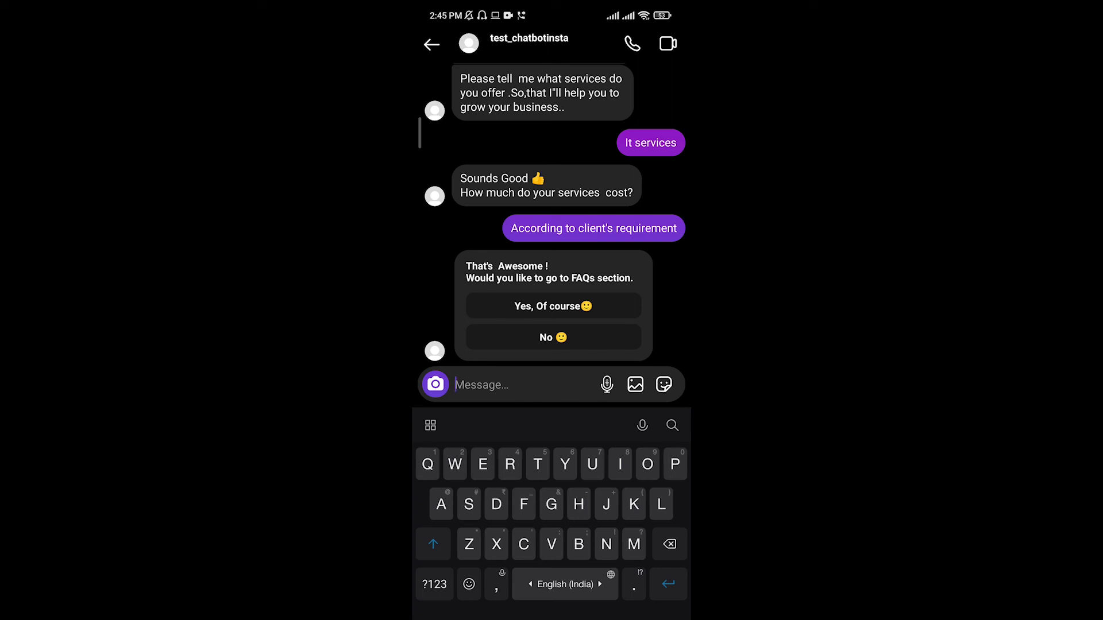
- Accept the bot's offer to go to the FAQs section and look through its welcome message and question cards
click(553, 306)
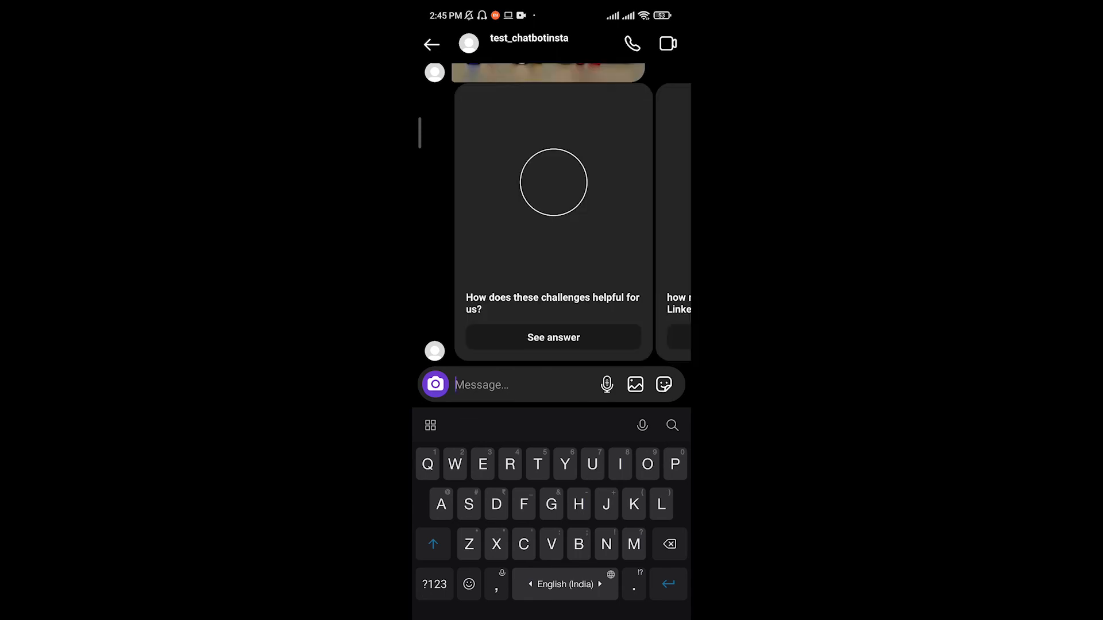
scroll(553, 215, up, 5)
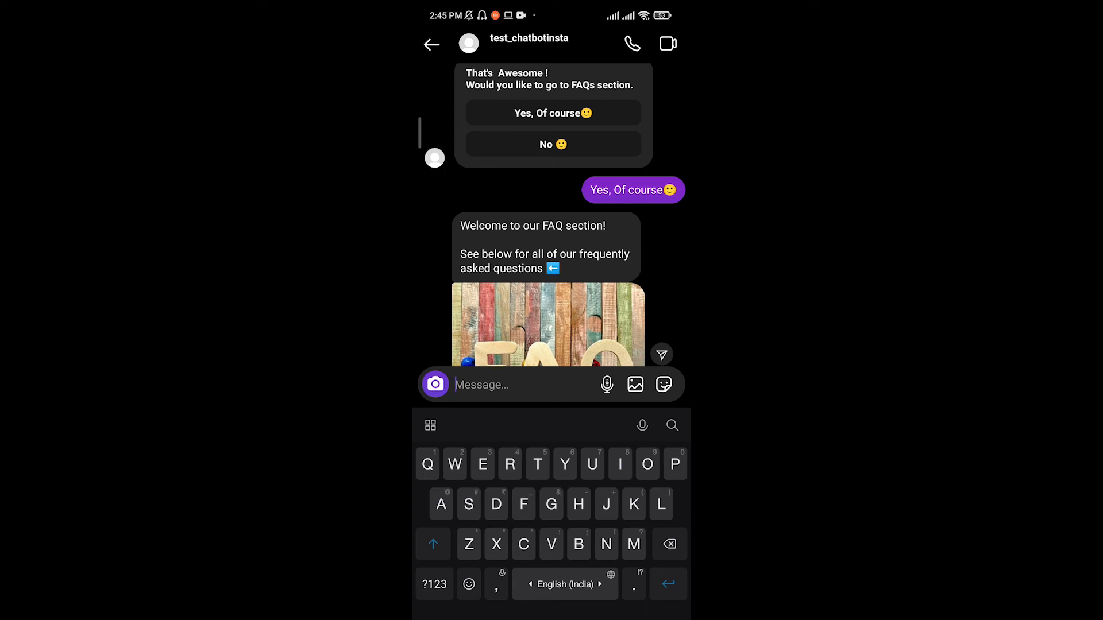
scroll(553, 215, down, 3)
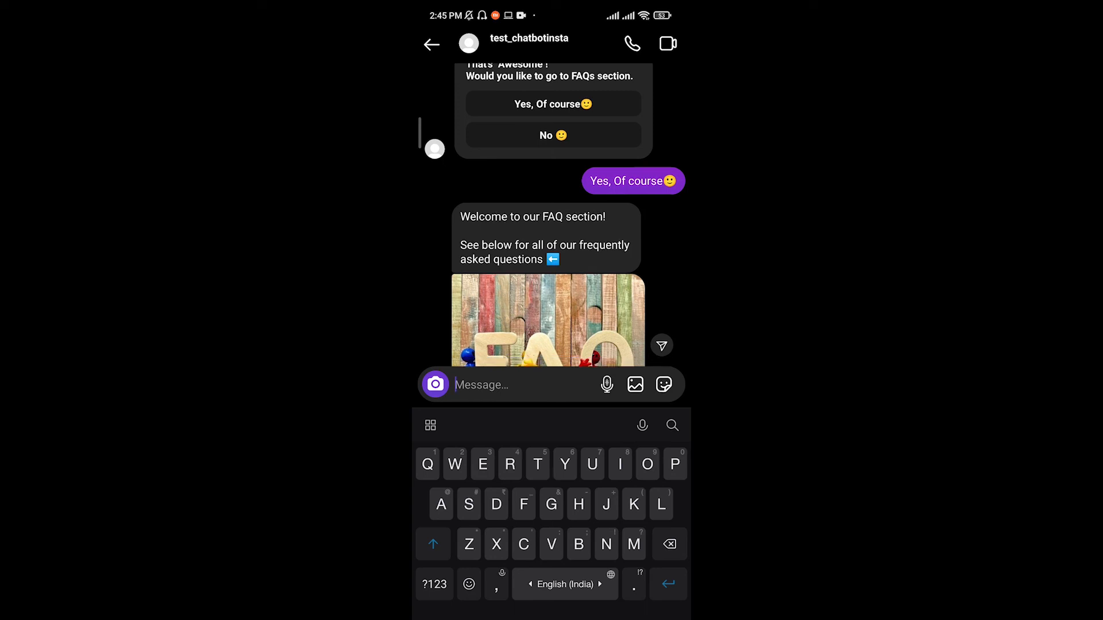
scroll(553, 215, down, 3)
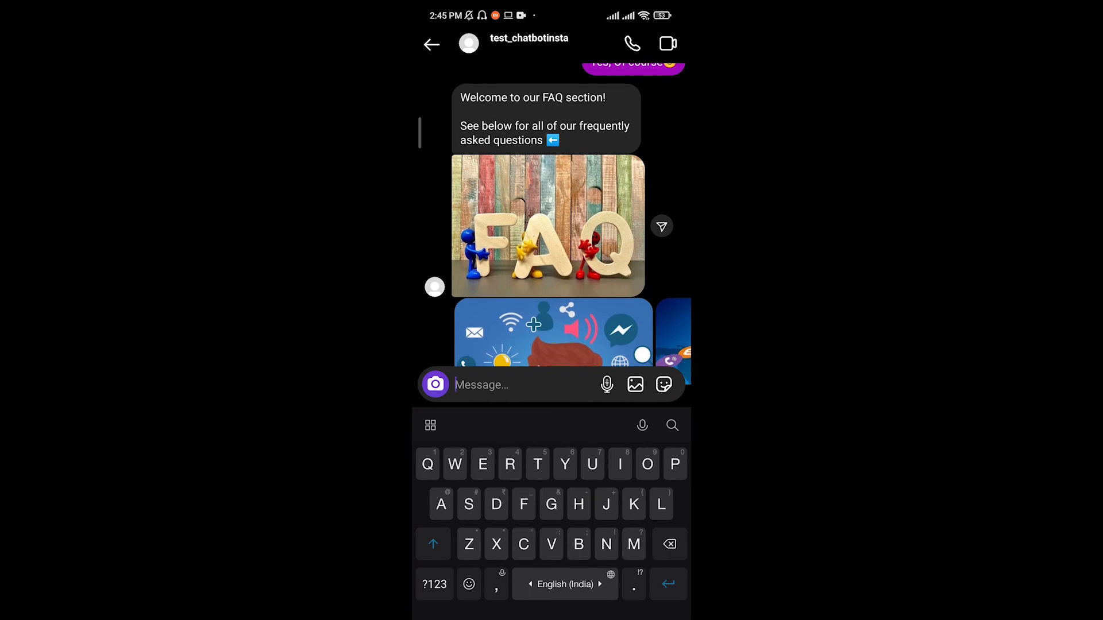
scroll(552, 216, down, 2)
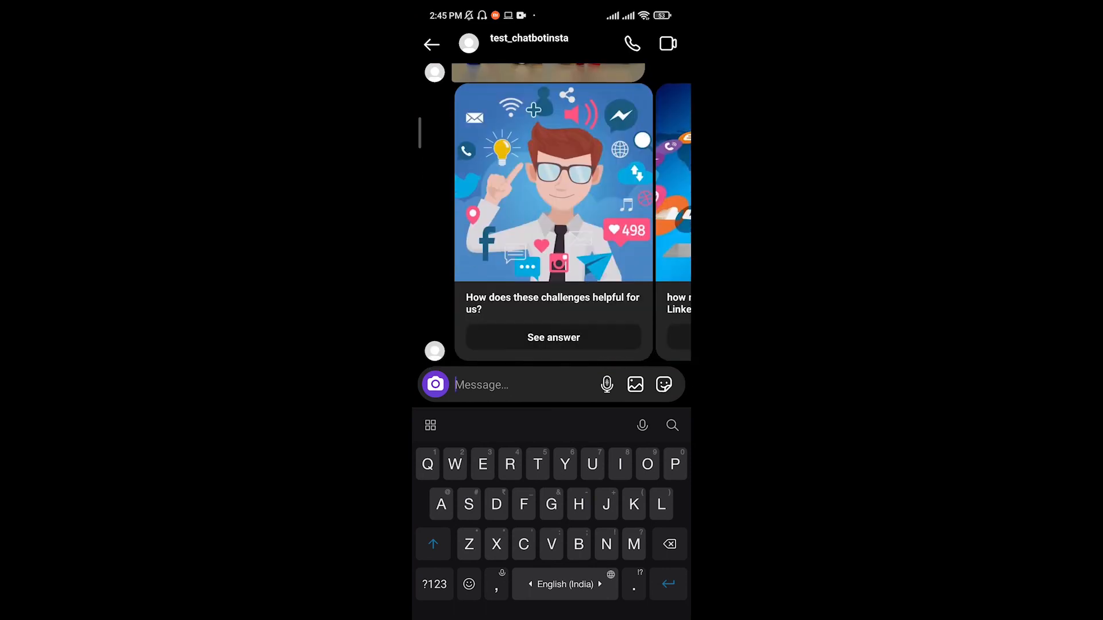
scroll(552, 215, right, 3)
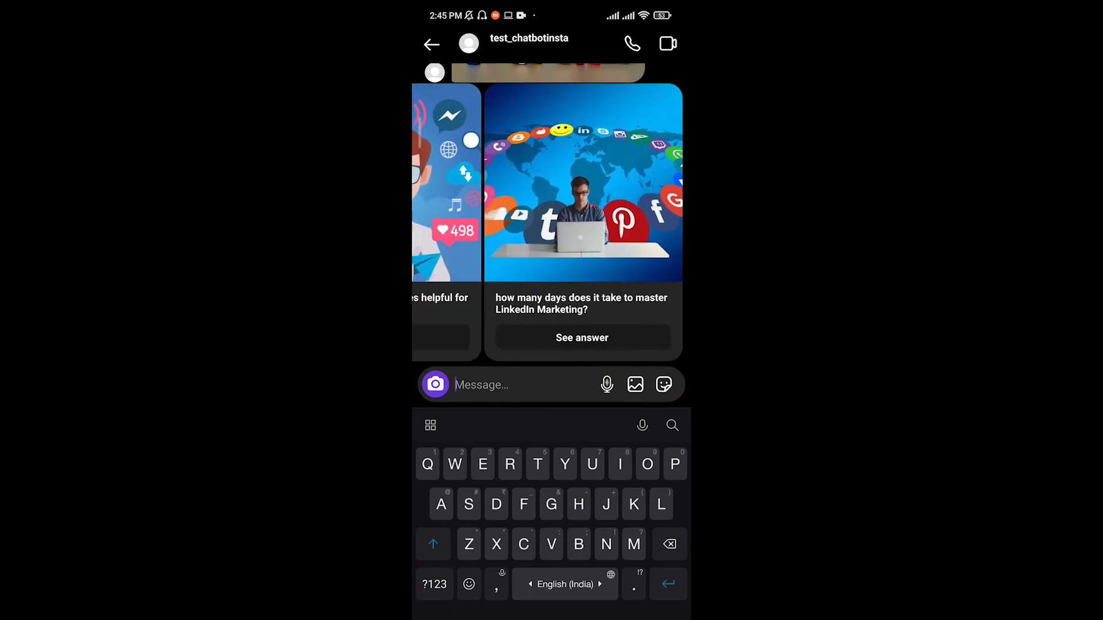
scroll(552, 222, left, 3)
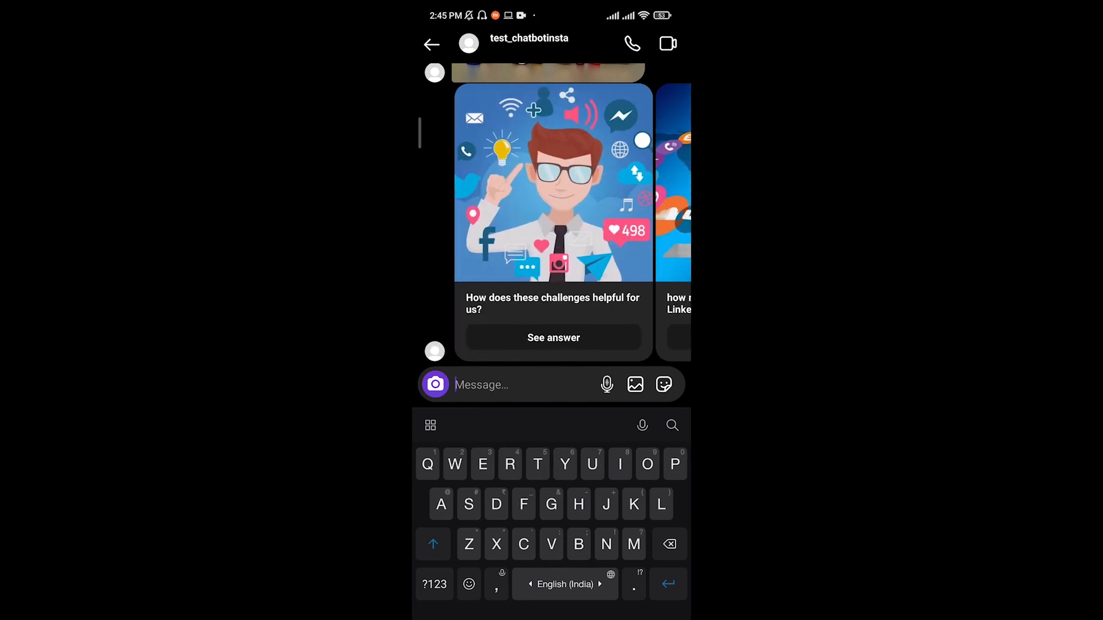
- Request the answer to the FAQ card about mastering LinkedIn Marketing, and choose the Main Menu quick reply
key(Escape)
scroll(553, 402, right, 3)
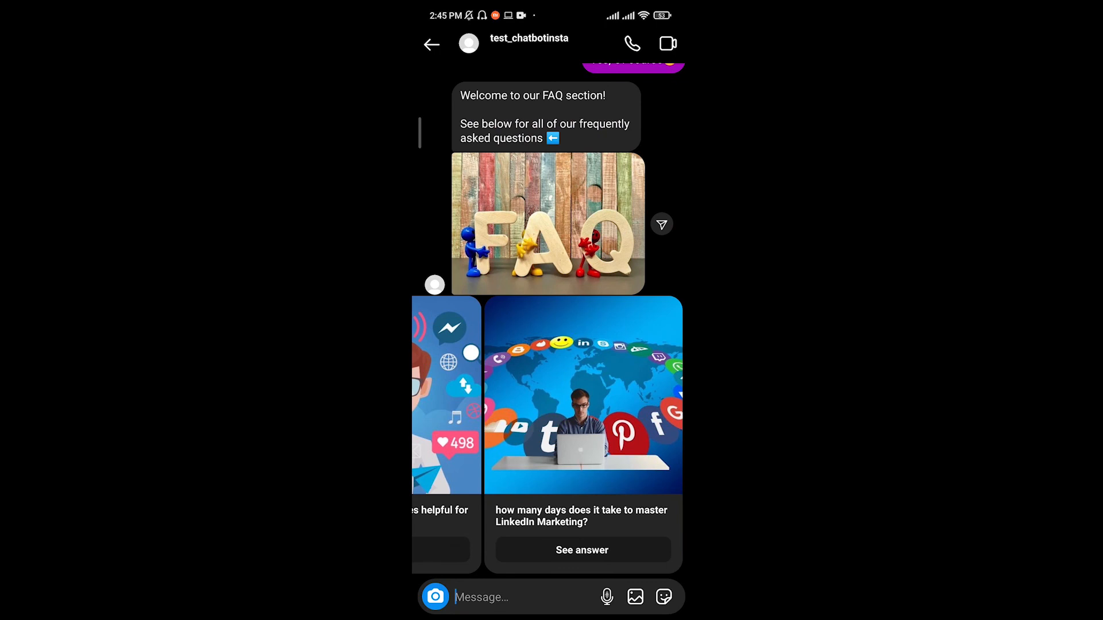
click(582, 550)
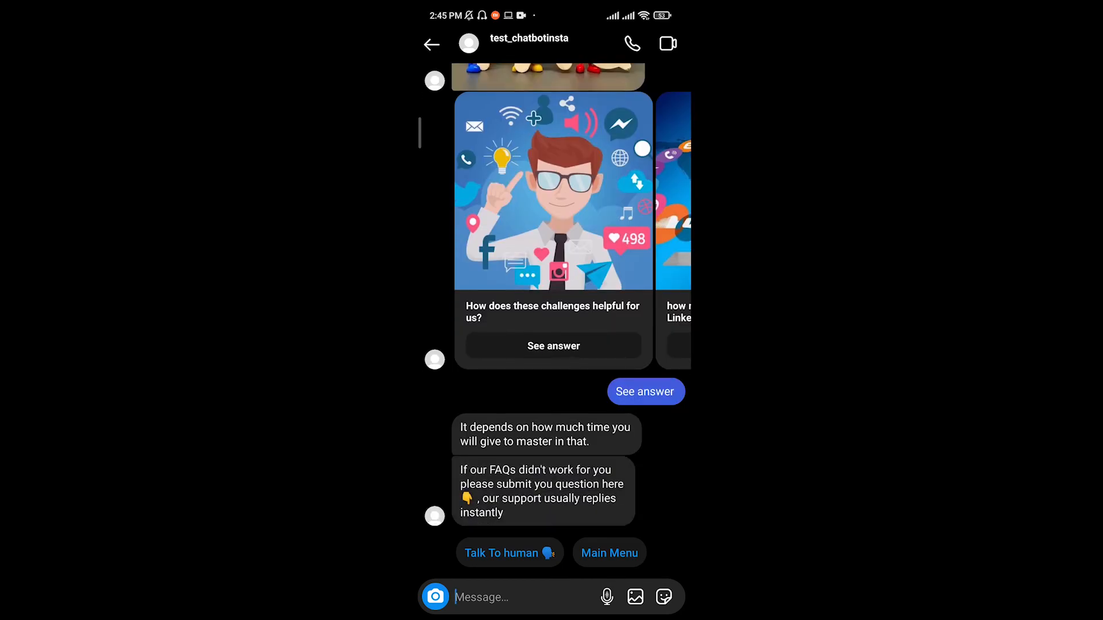
drag(574, 201, 436, 201)
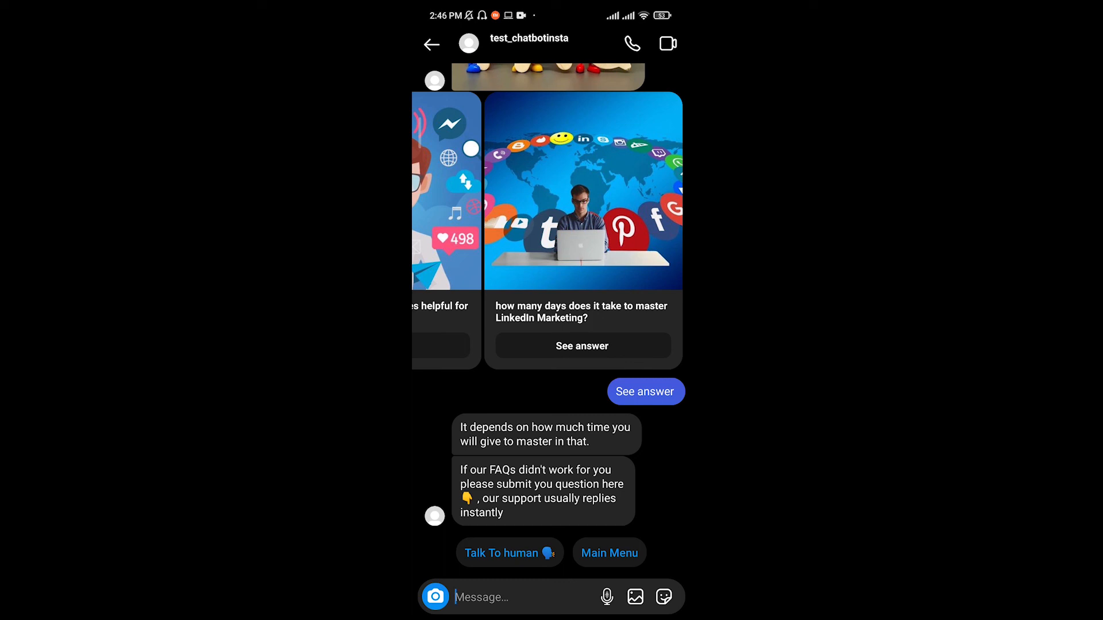
click(609, 553)
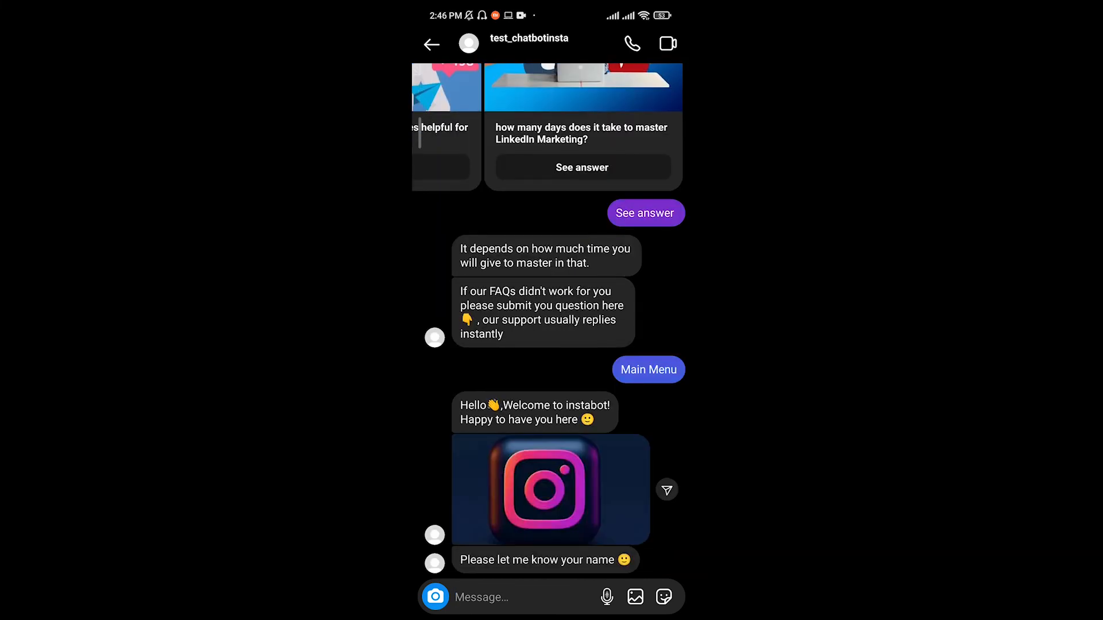
- Answer the bot's name question with the contact's first name and dismiss the sticker picker
click(481, 598)
text(Manisha)
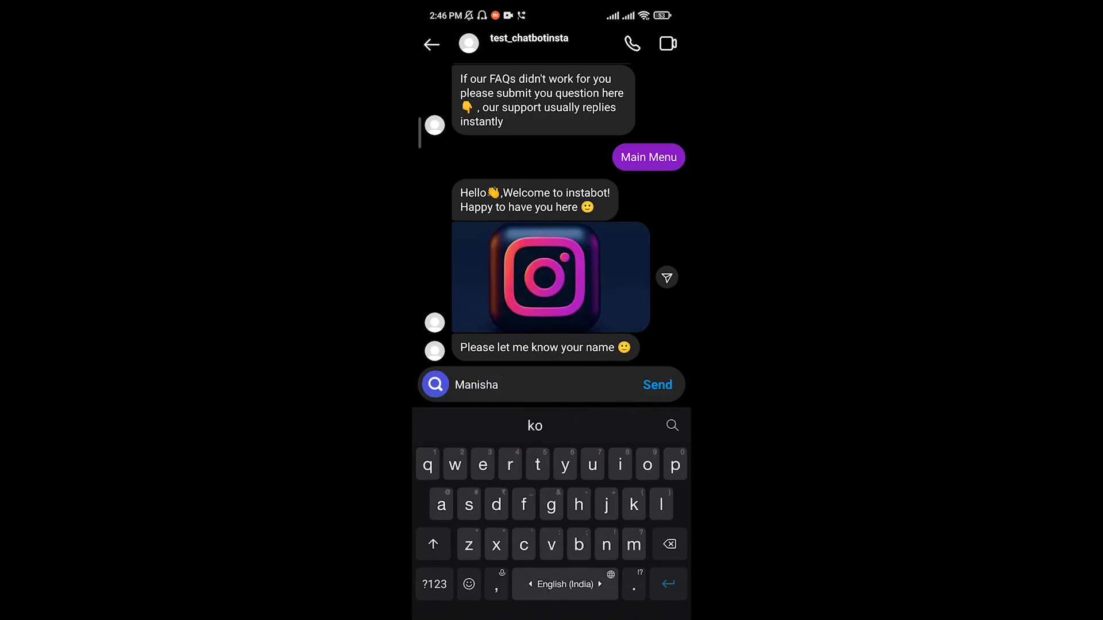
click(657, 385)
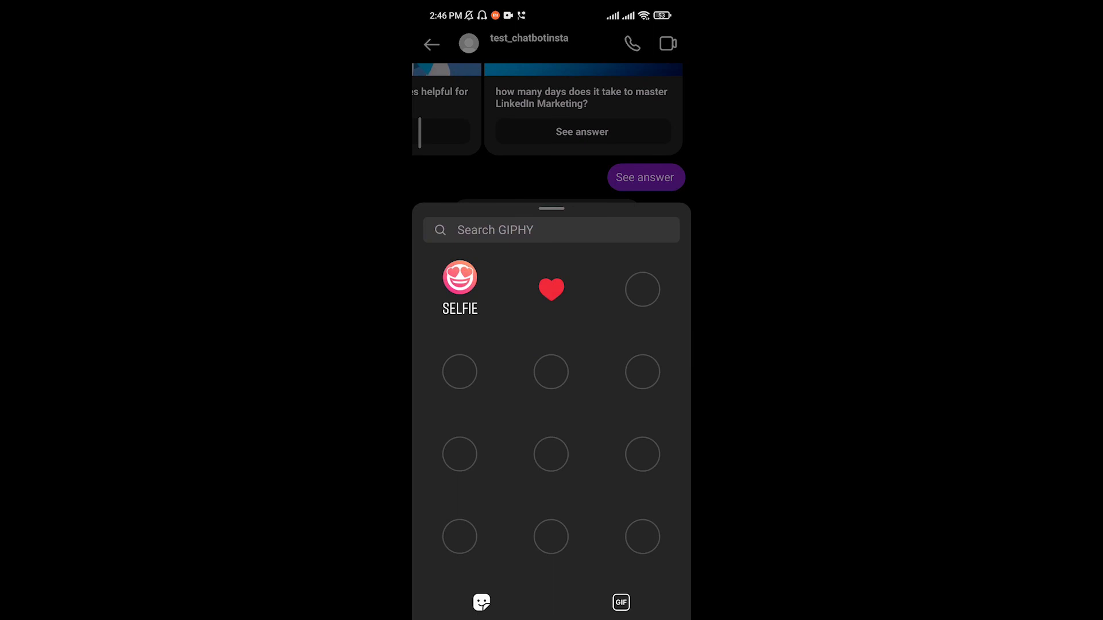
key(Escape)
- Reply to the bot's question about the business with "It business"
click(481, 597)
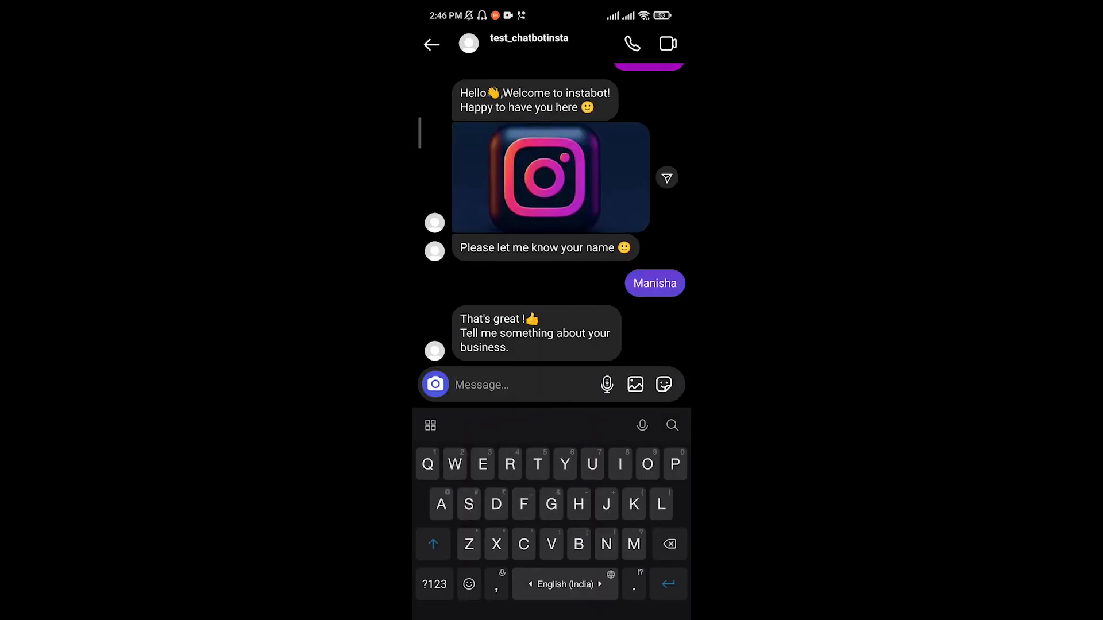
text(It business)
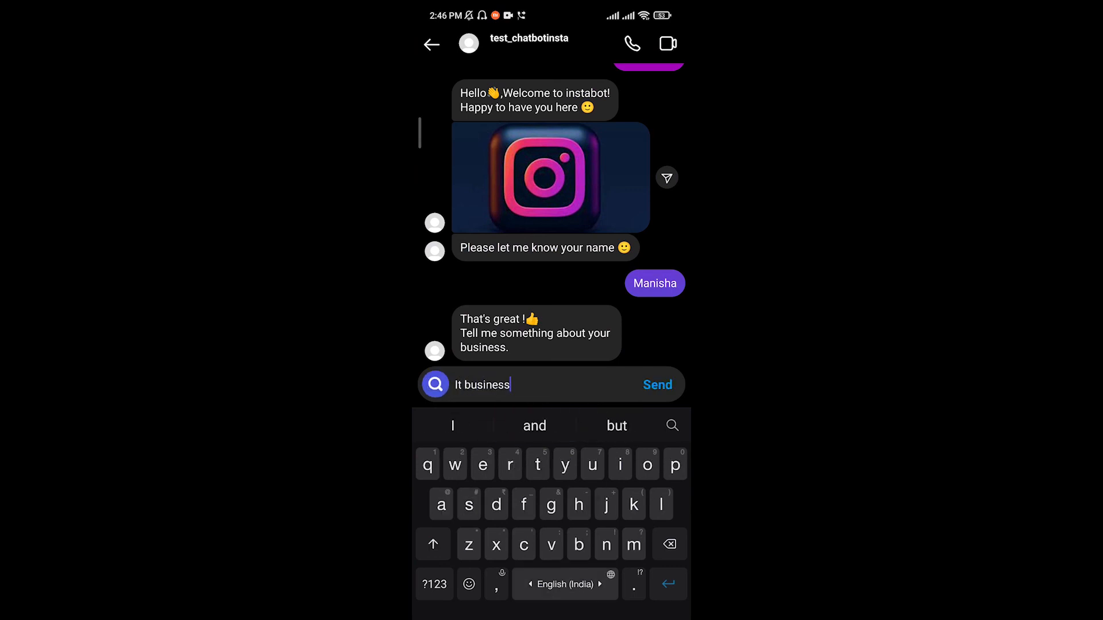
click(657, 385)
- Tell the bot which services are offered by sending "It services"
text(It sevi)
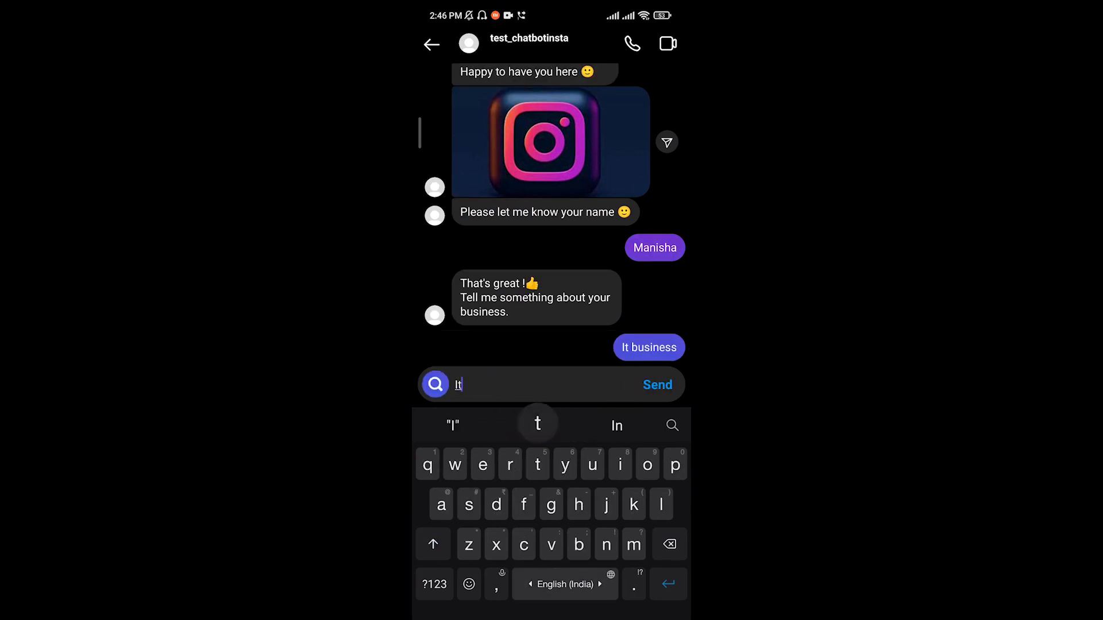
key(BackSpace)
key(BackSpace)
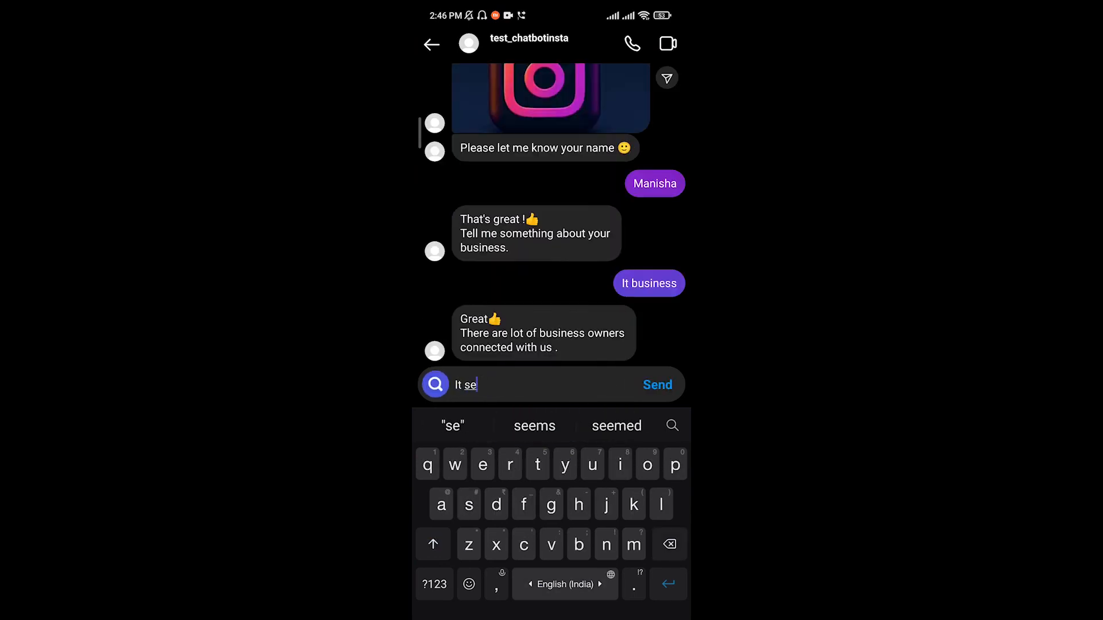
text(rivi)
key(BackSpace)
key(BackSpace)
key(BackSpace)
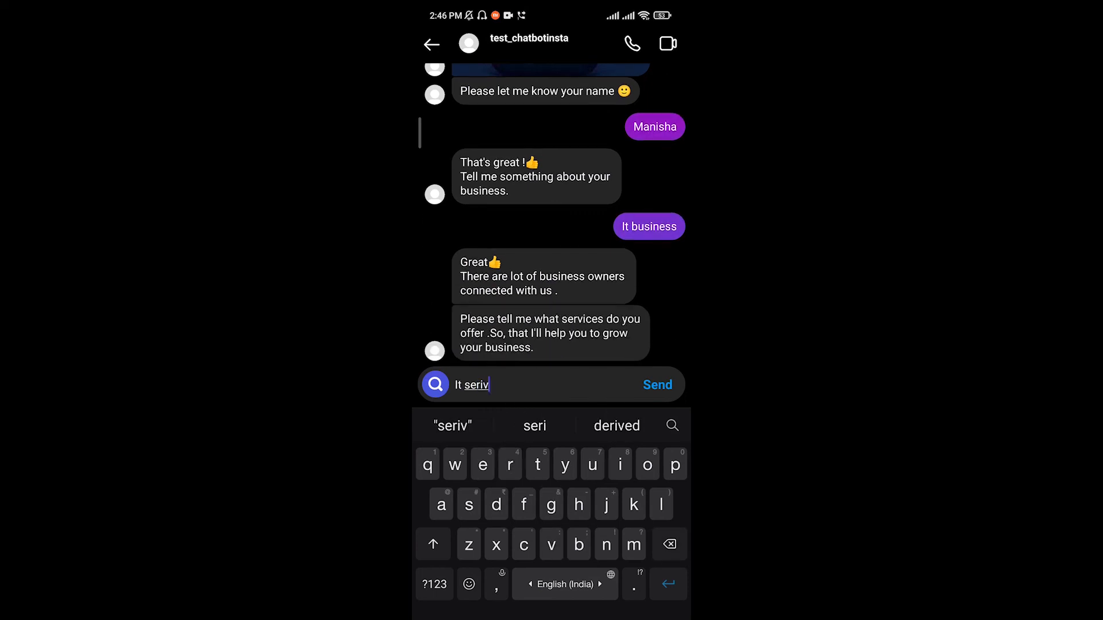
text(vices)
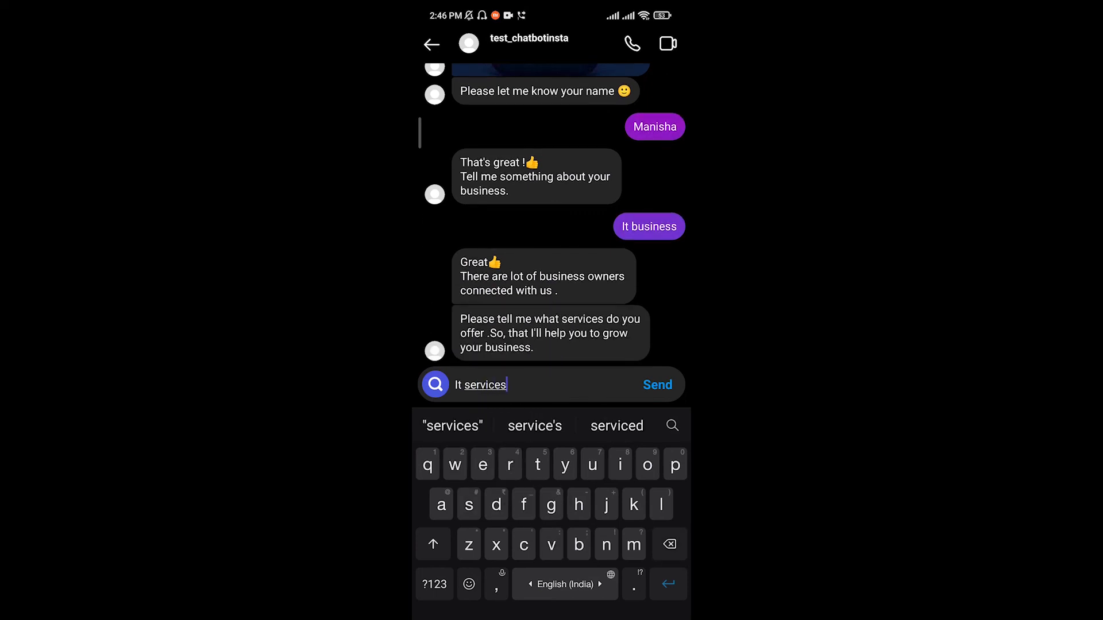
click(657, 385)
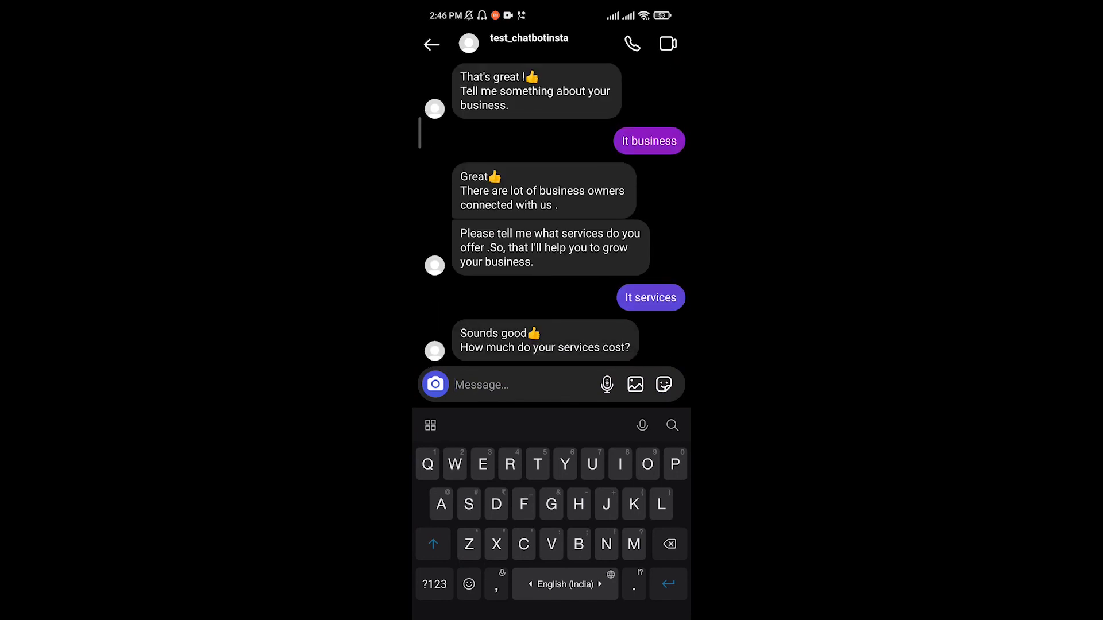
- Answer the service cost question with "According to working hours"
text(According to )
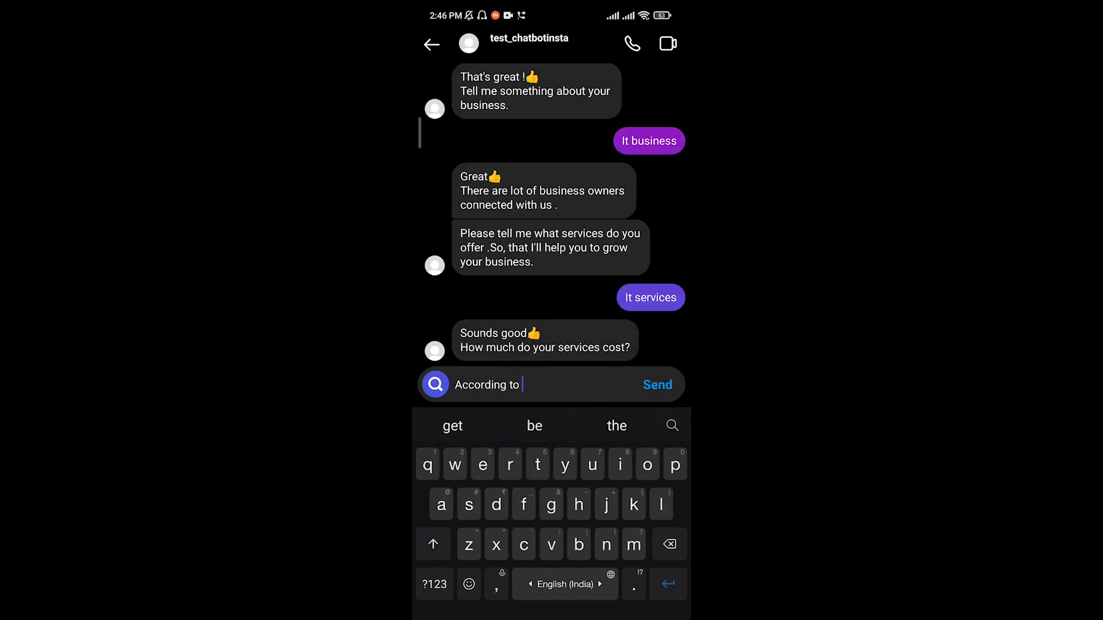
text(wir)
key(BackSpace)
key(BackSpace)
text(orki)
click(534, 425)
text(hours)
click(657, 385)
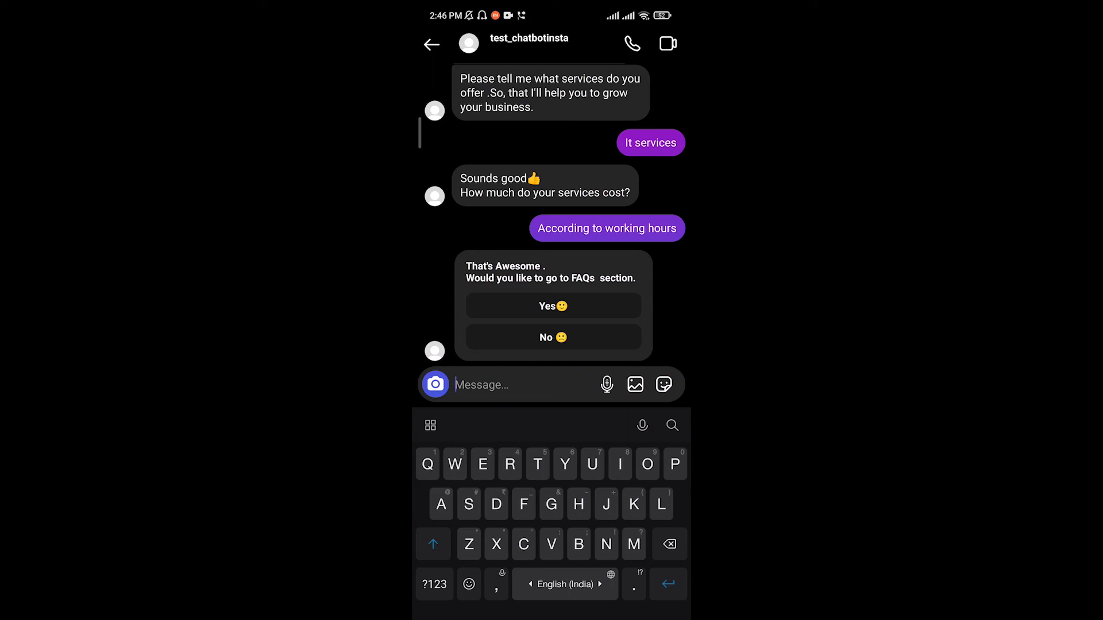
- Test the default reply by sending the nonsense message "Jhfduu" and accept forwarding it to a human
text(Jhfduu)
click(657, 384)
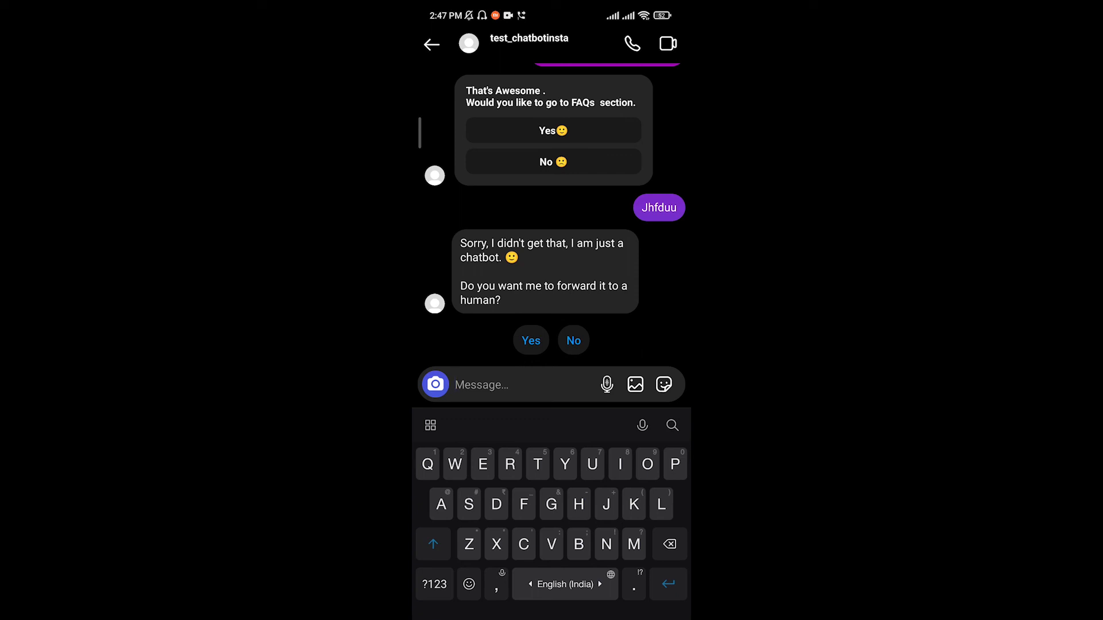
click(530, 340)
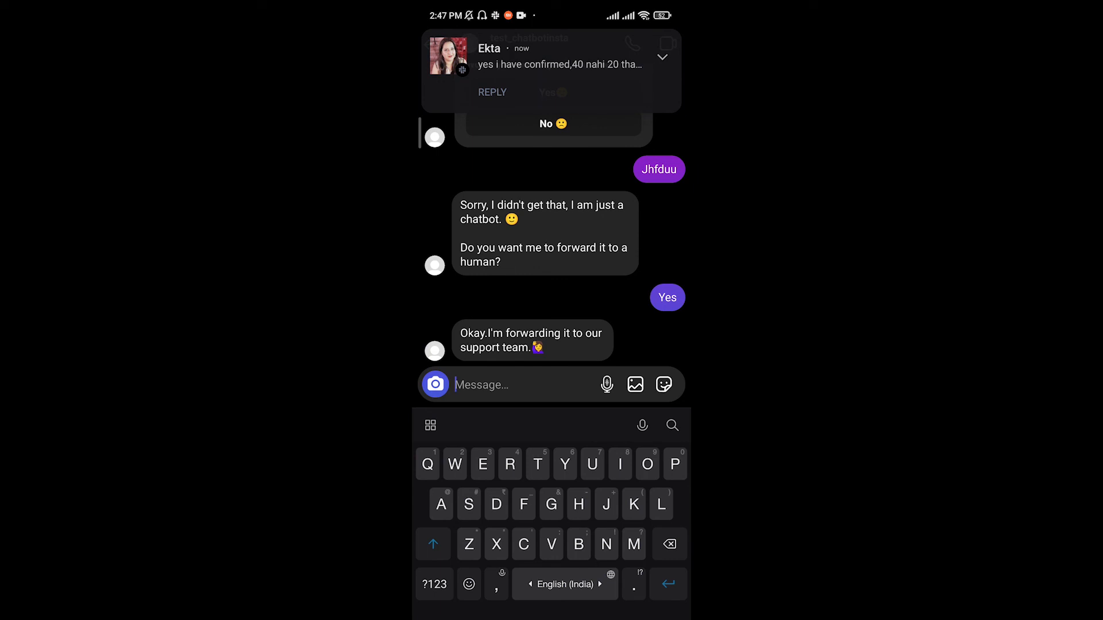
drag(551, 63, 672, 290)
drag(552, 517, 551, 172)
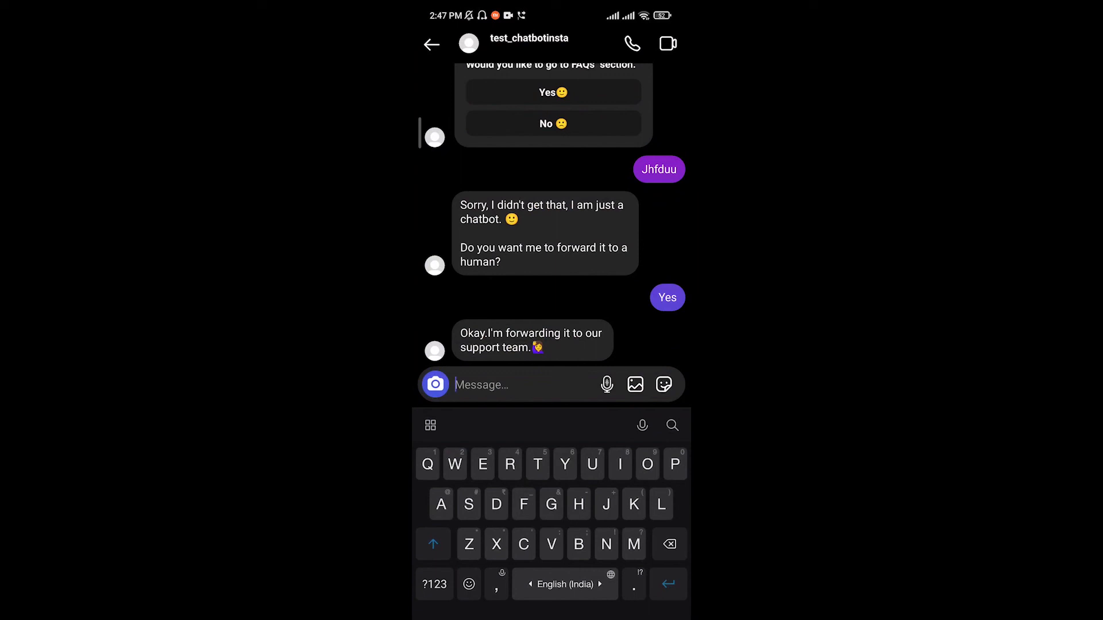
drag(552, 63, 551, 287)
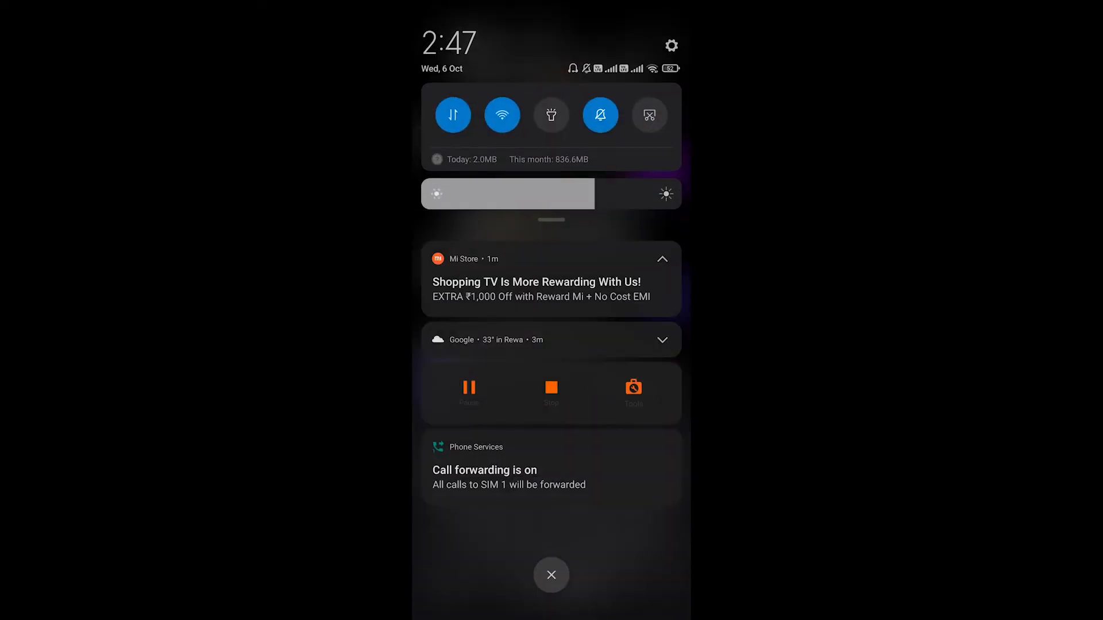
drag(551, 517, 552, 172)
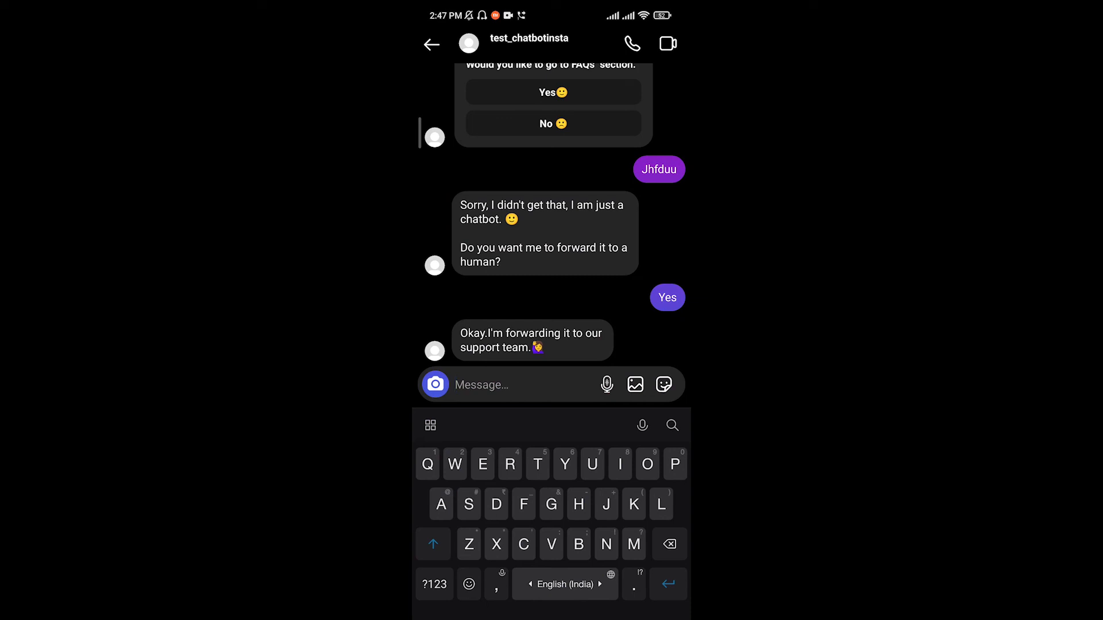
- Review the whole test conversation, from the earlier business questions and FAQ section to the default reply
scroll(552, 212, up, 5)
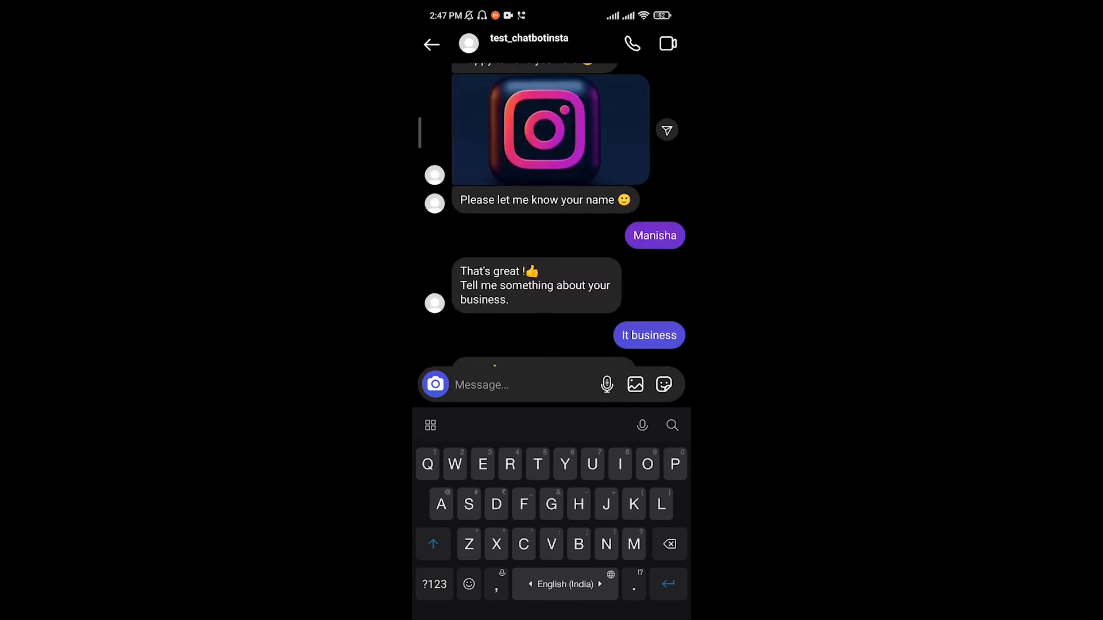
scroll(551, 212, down, 4)
scroll(552, 212, up, 4)
scroll(551, 212, up, 10)
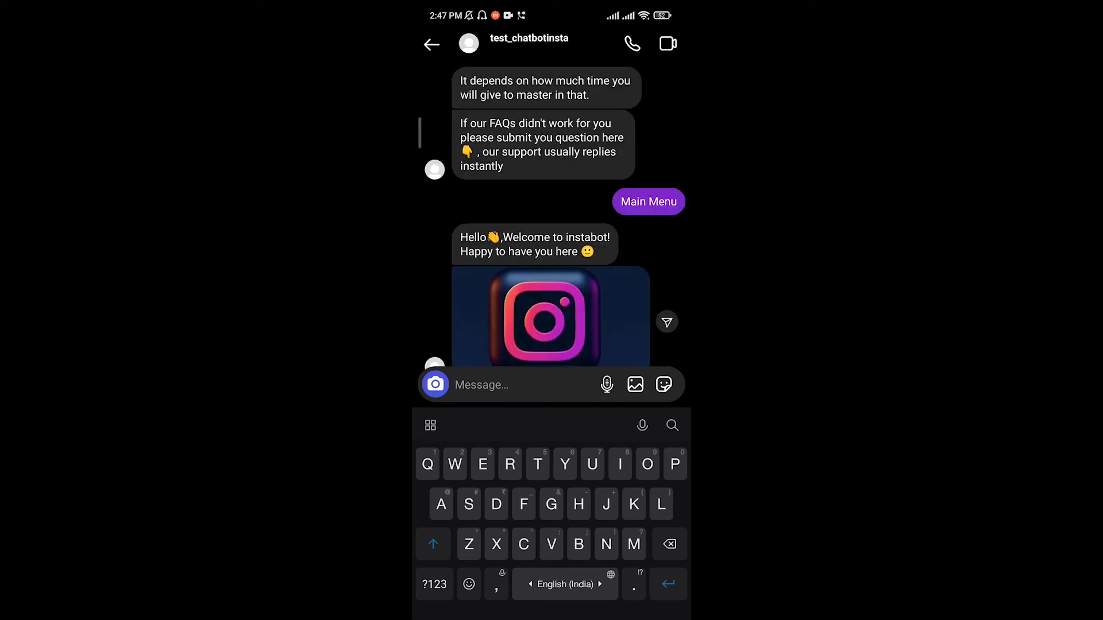
scroll(552, 218, left, 3)
scroll(551, 213, up, 8)
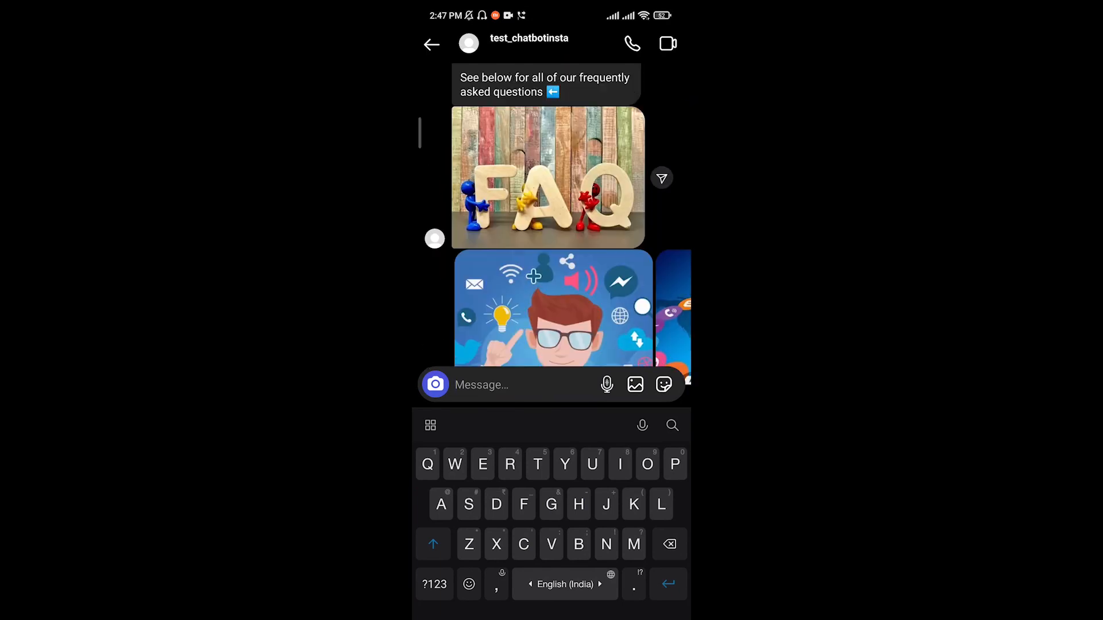
scroll(552, 213, up, 2)
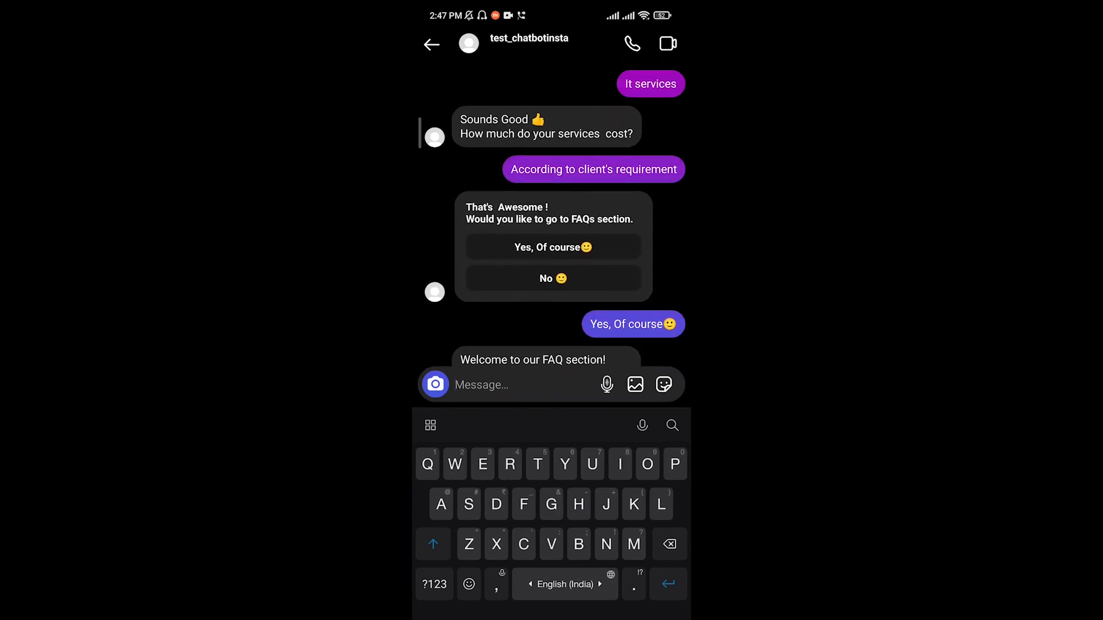
scroll(552, 213, up, 4)
scroll(551, 213, down, 6)
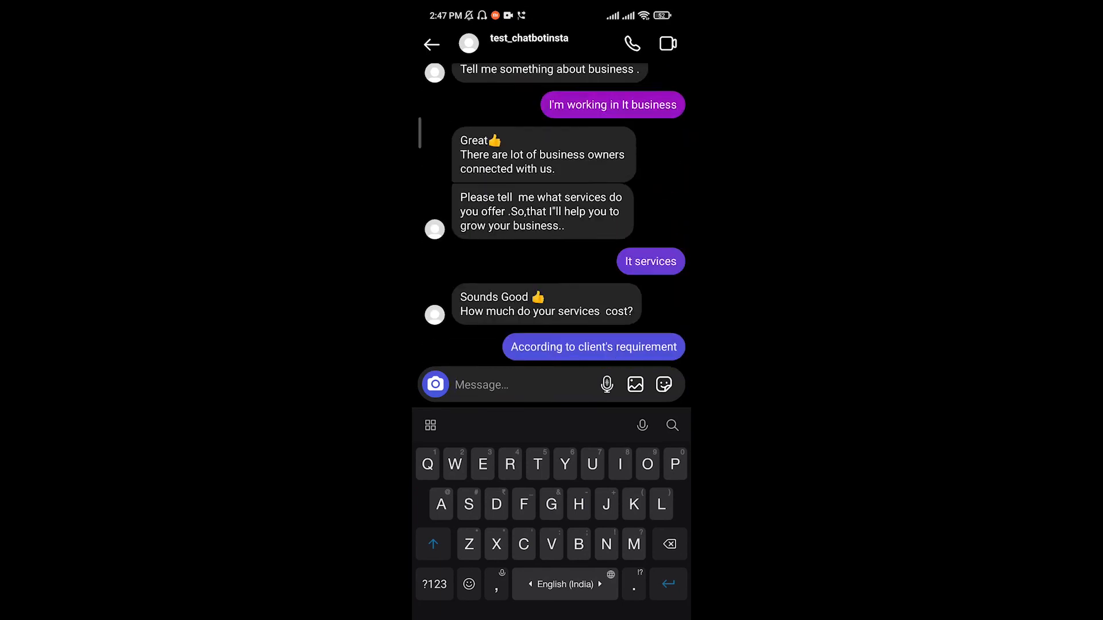
scroll(552, 218, down, 4)
scroll(551, 218, up, 10)
scroll(551, 218, down, 3)
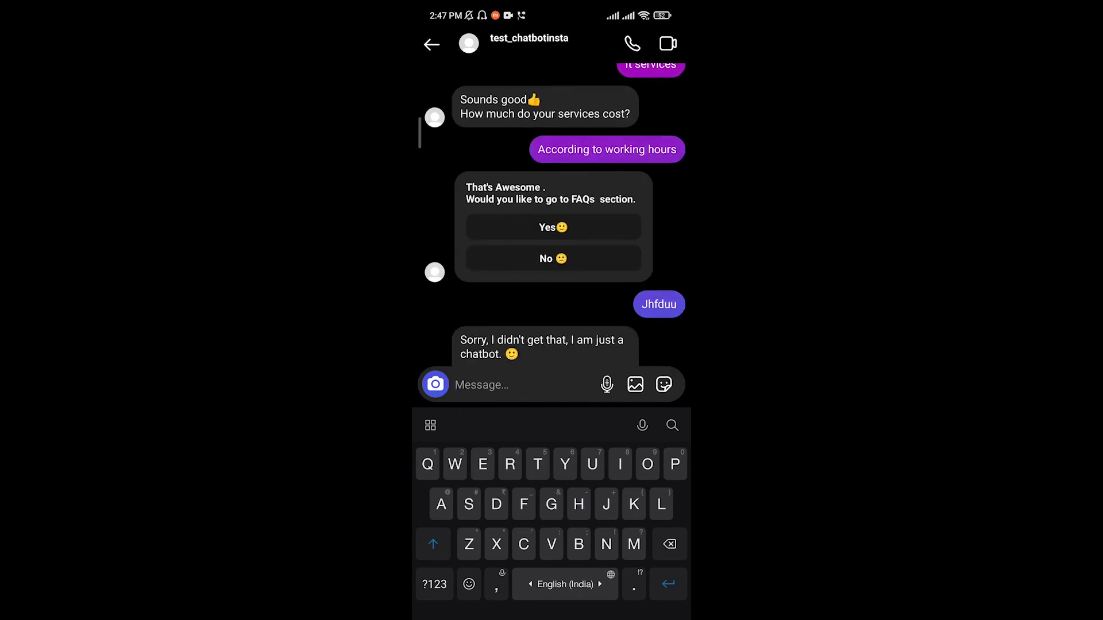